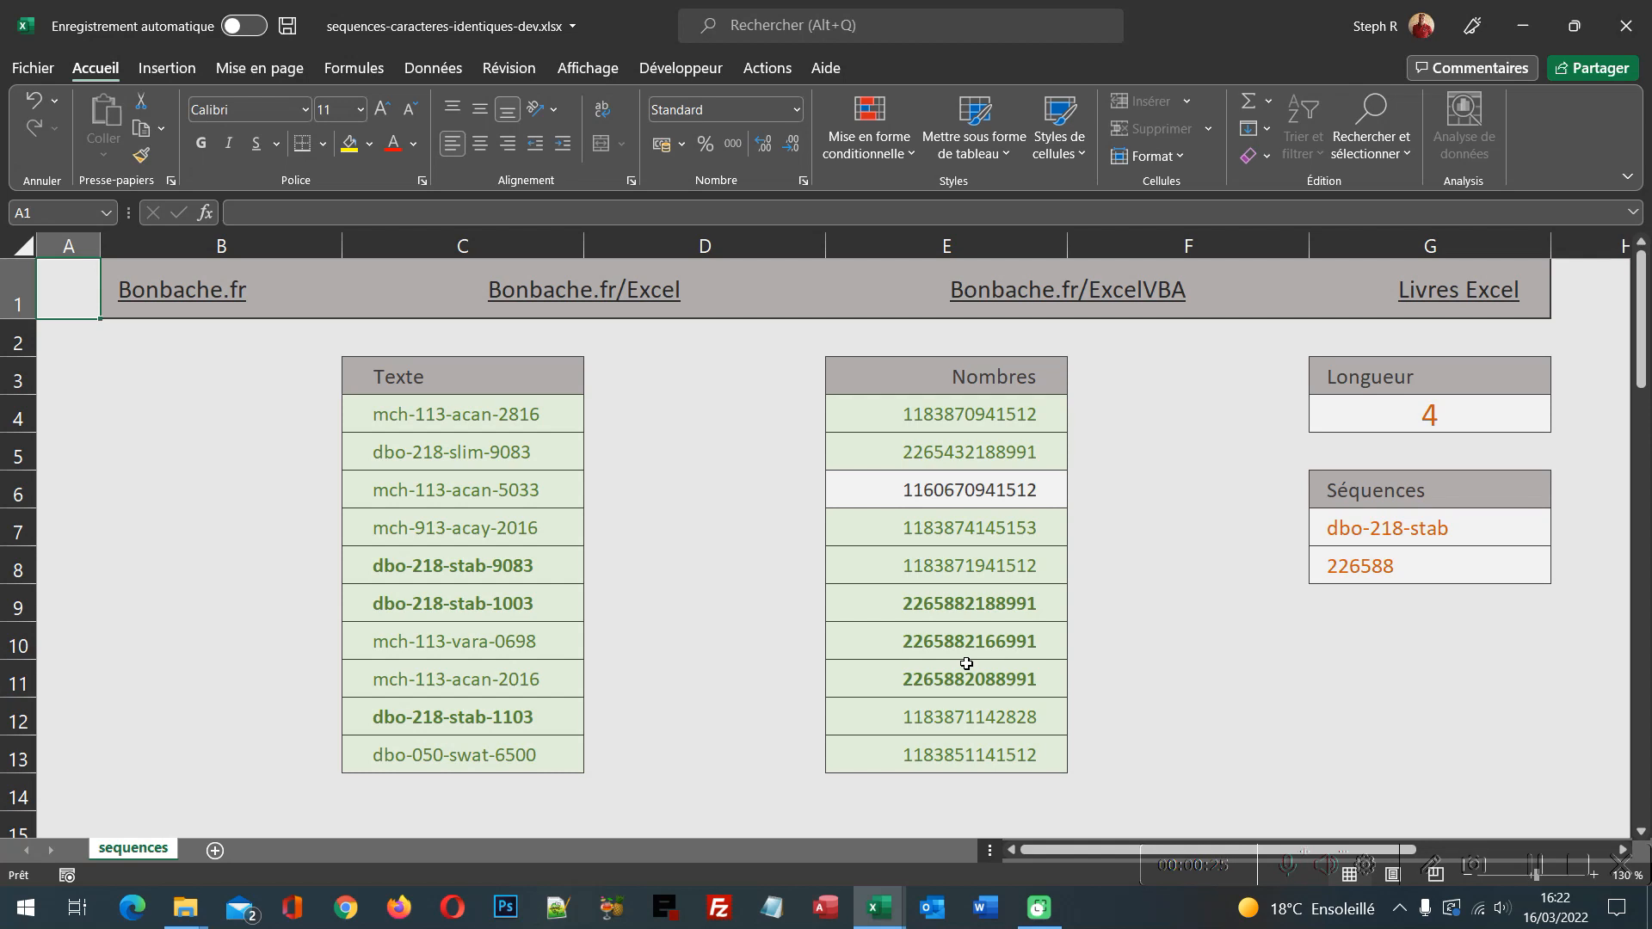
- Set the Longueur value in cell G4 to 8 in the finished workbook
{"action": "left_click", "coordinate": [1457, 418]}
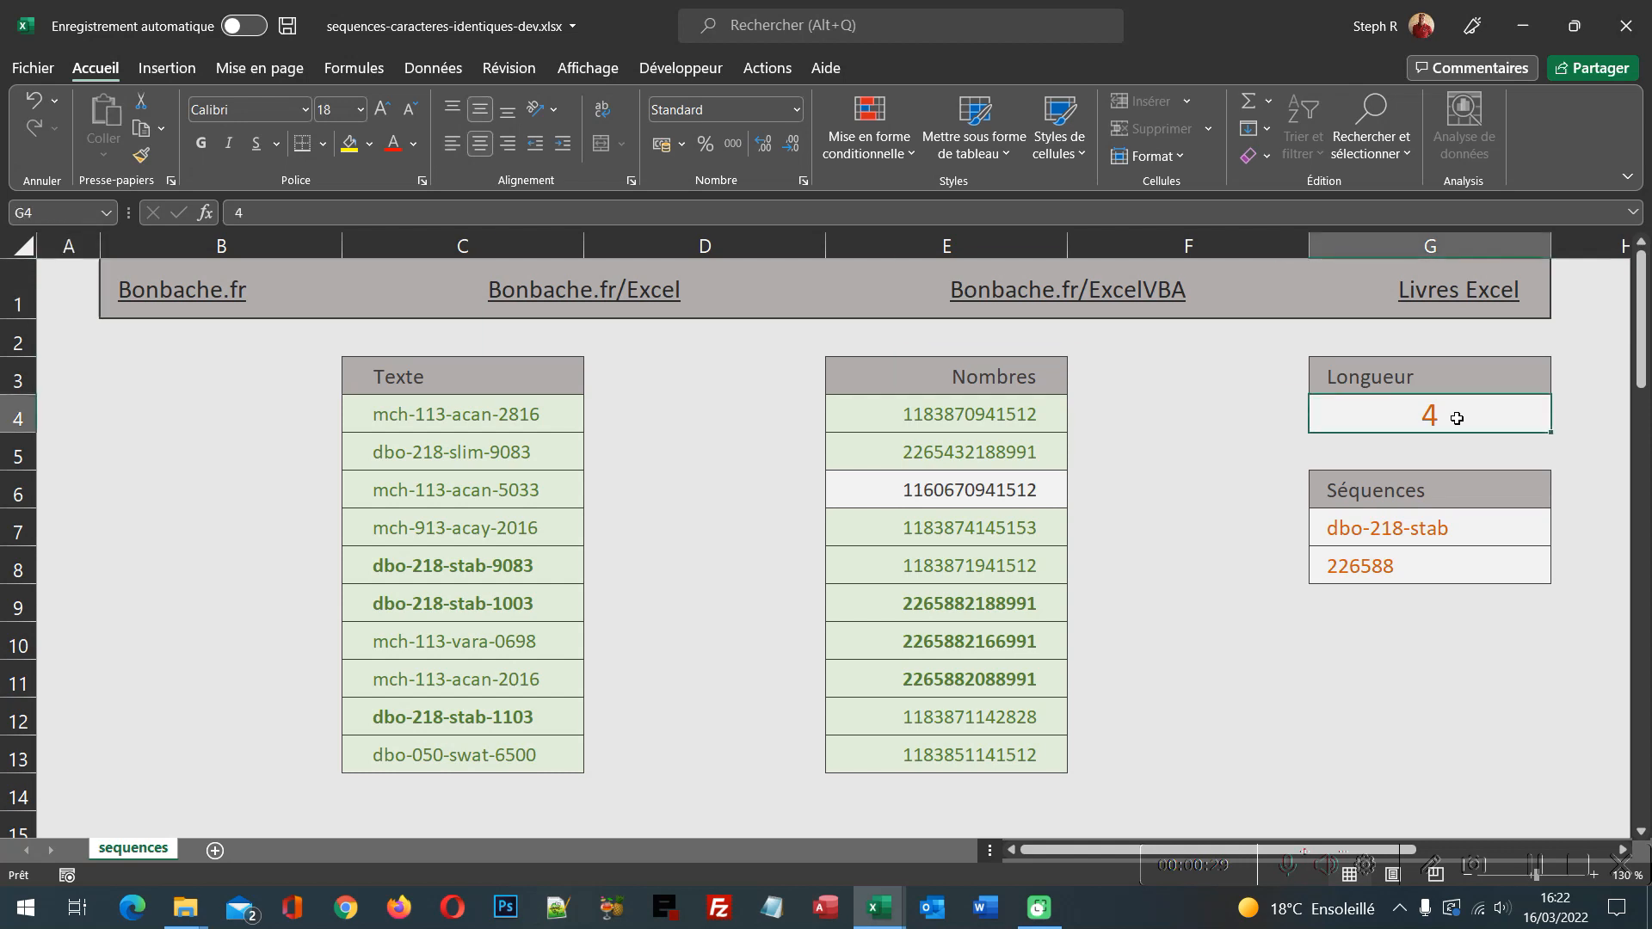
{"action": "type", "text": "8"}
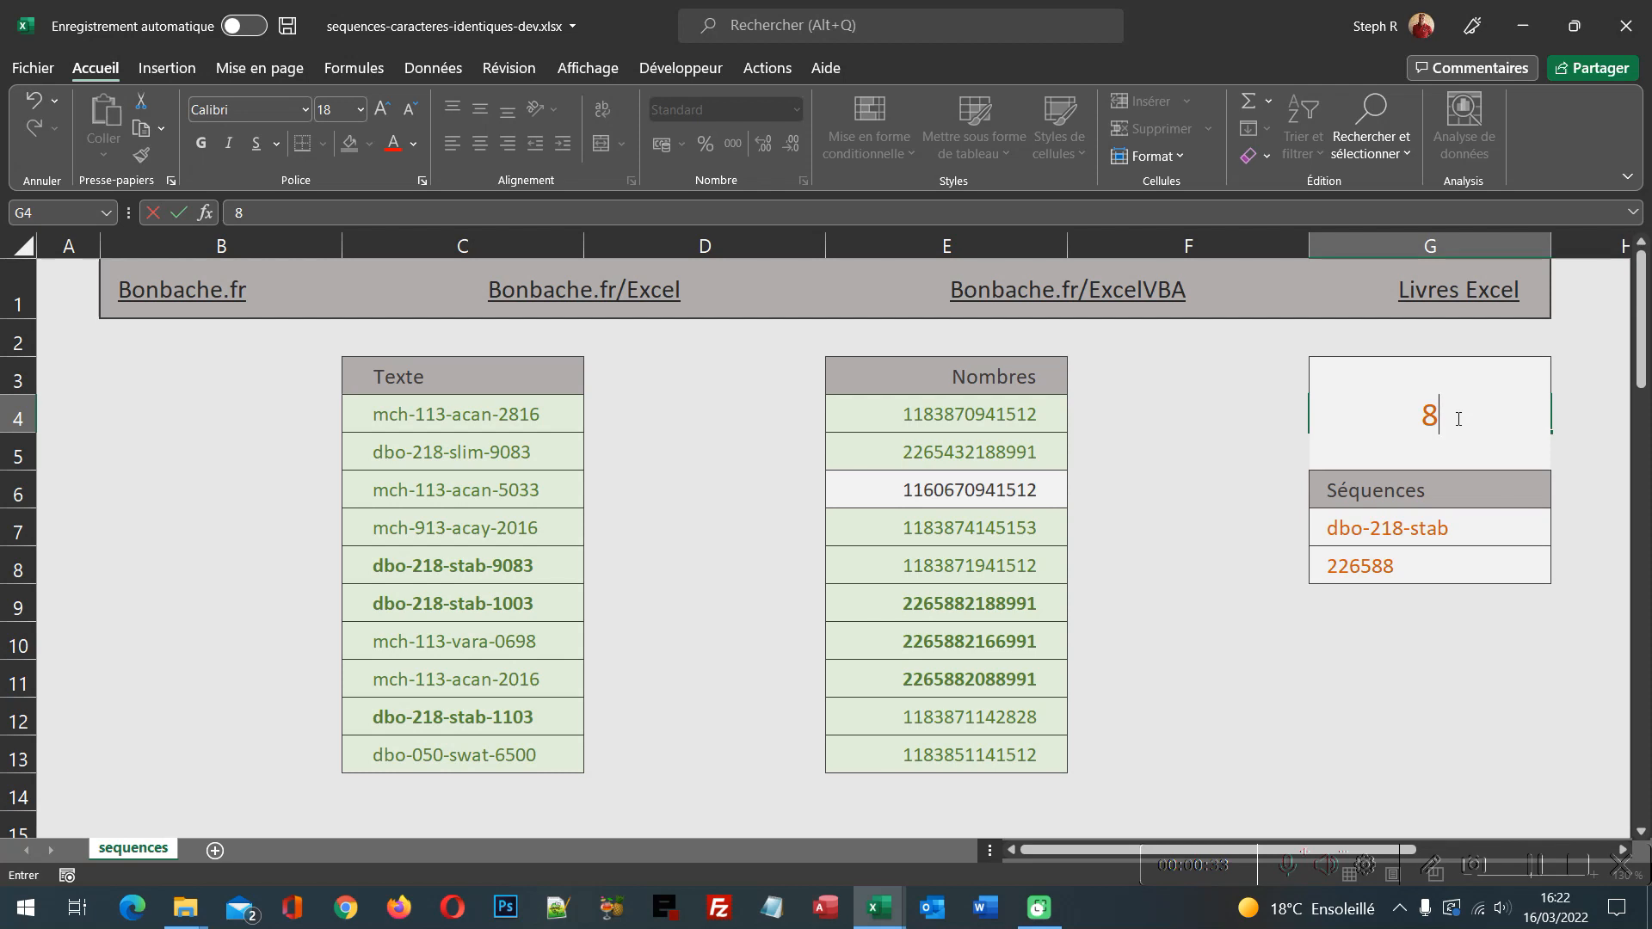
{"action": "key", "text": "Return"}
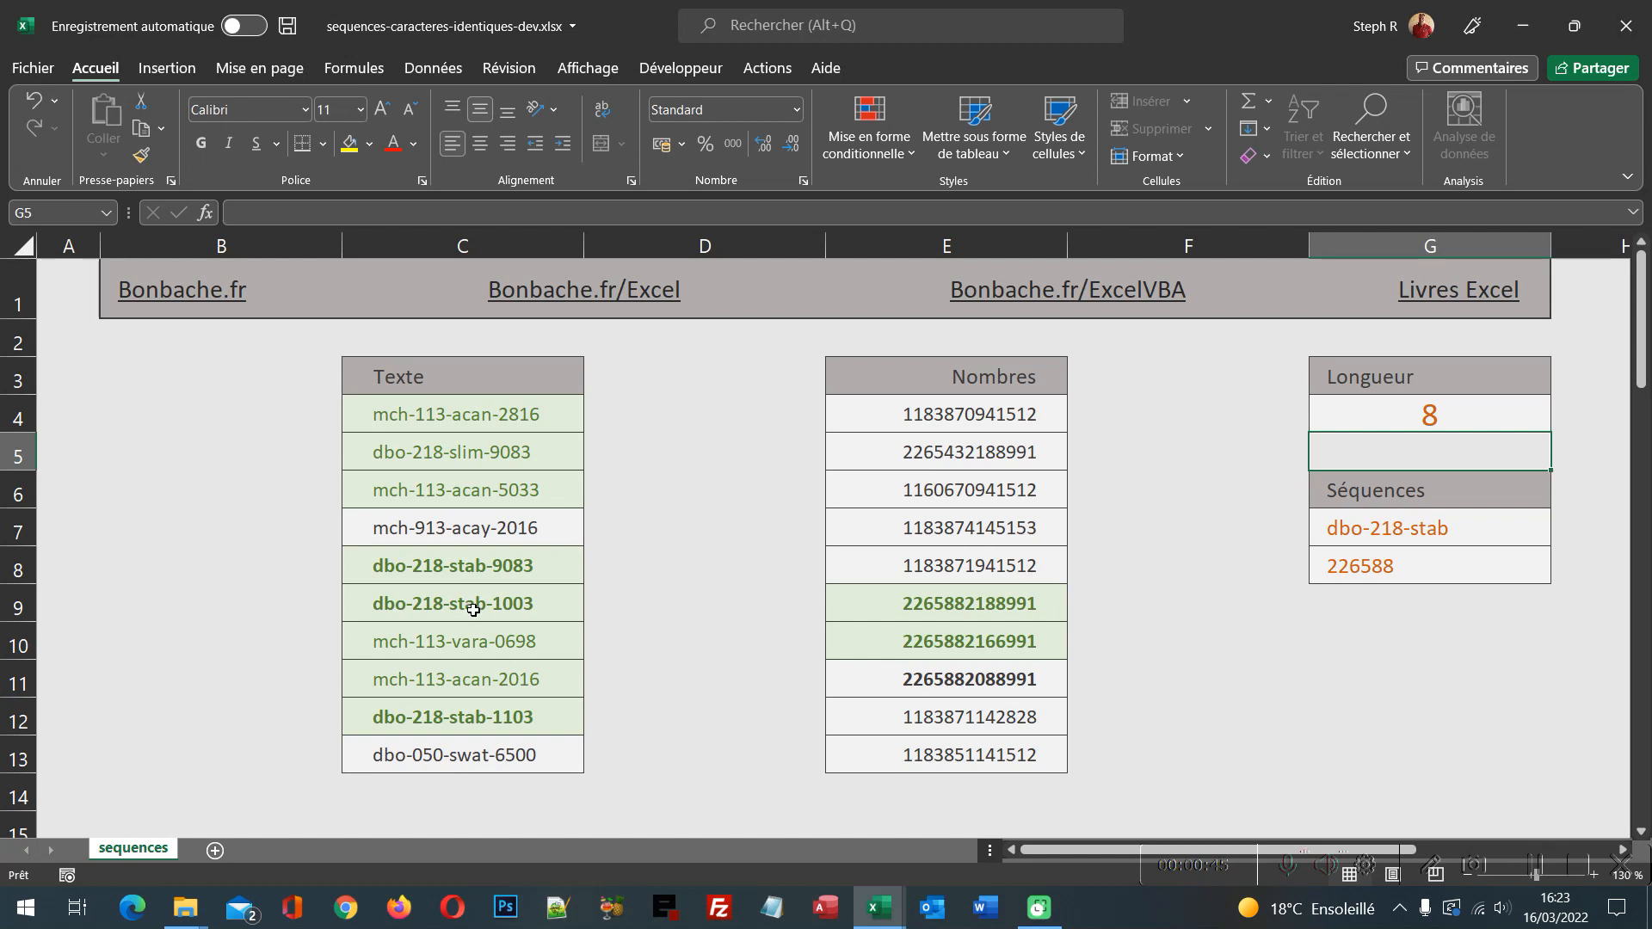
{"action": "left_click", "coordinate": [1430, 422]}
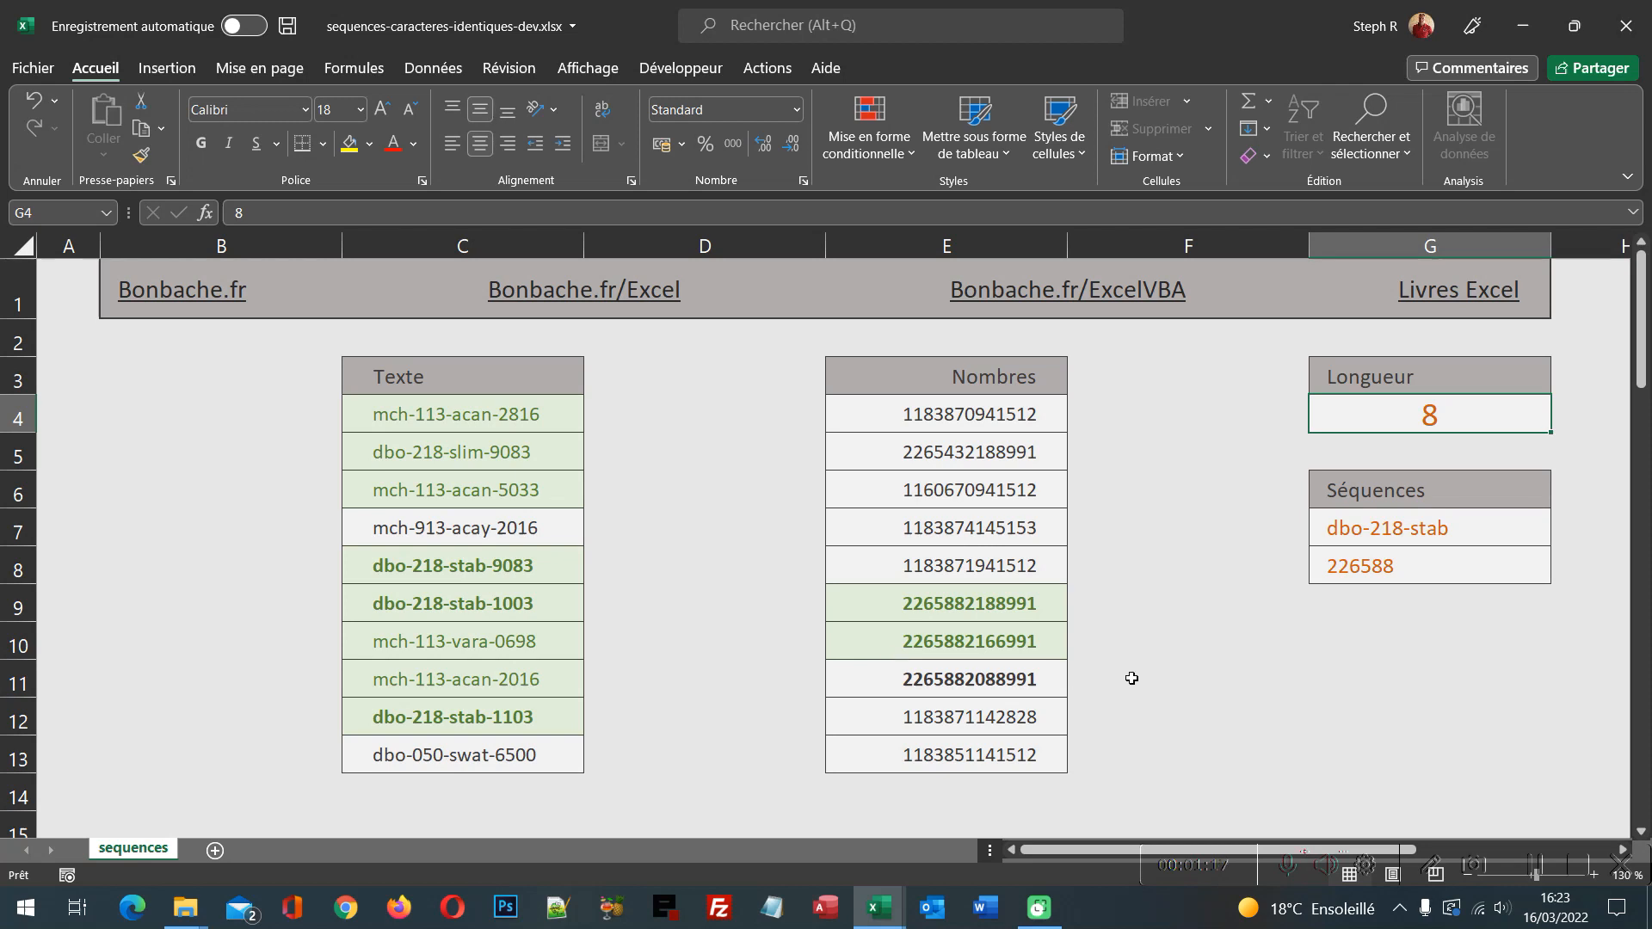
- Switch to the workbook sequences-caracteres-identiques.xlsx and select its Longueur cell G4
{"action": "mouse_move", "coordinate": [879, 908]}
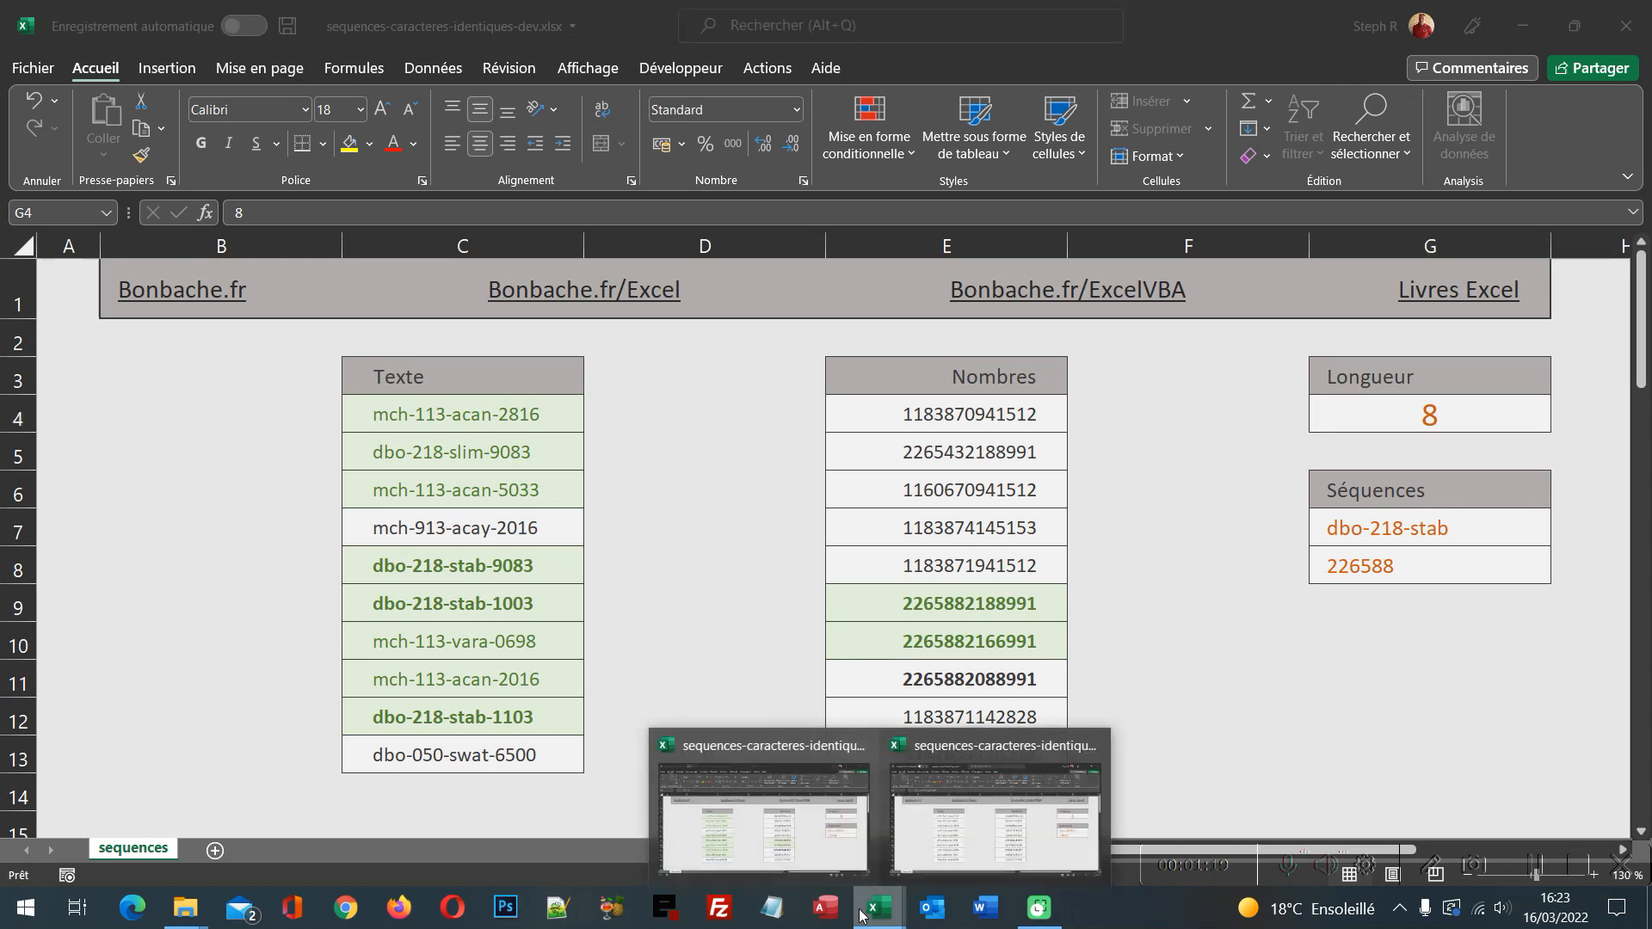
{"action": "left_click", "coordinate": [914, 761]}
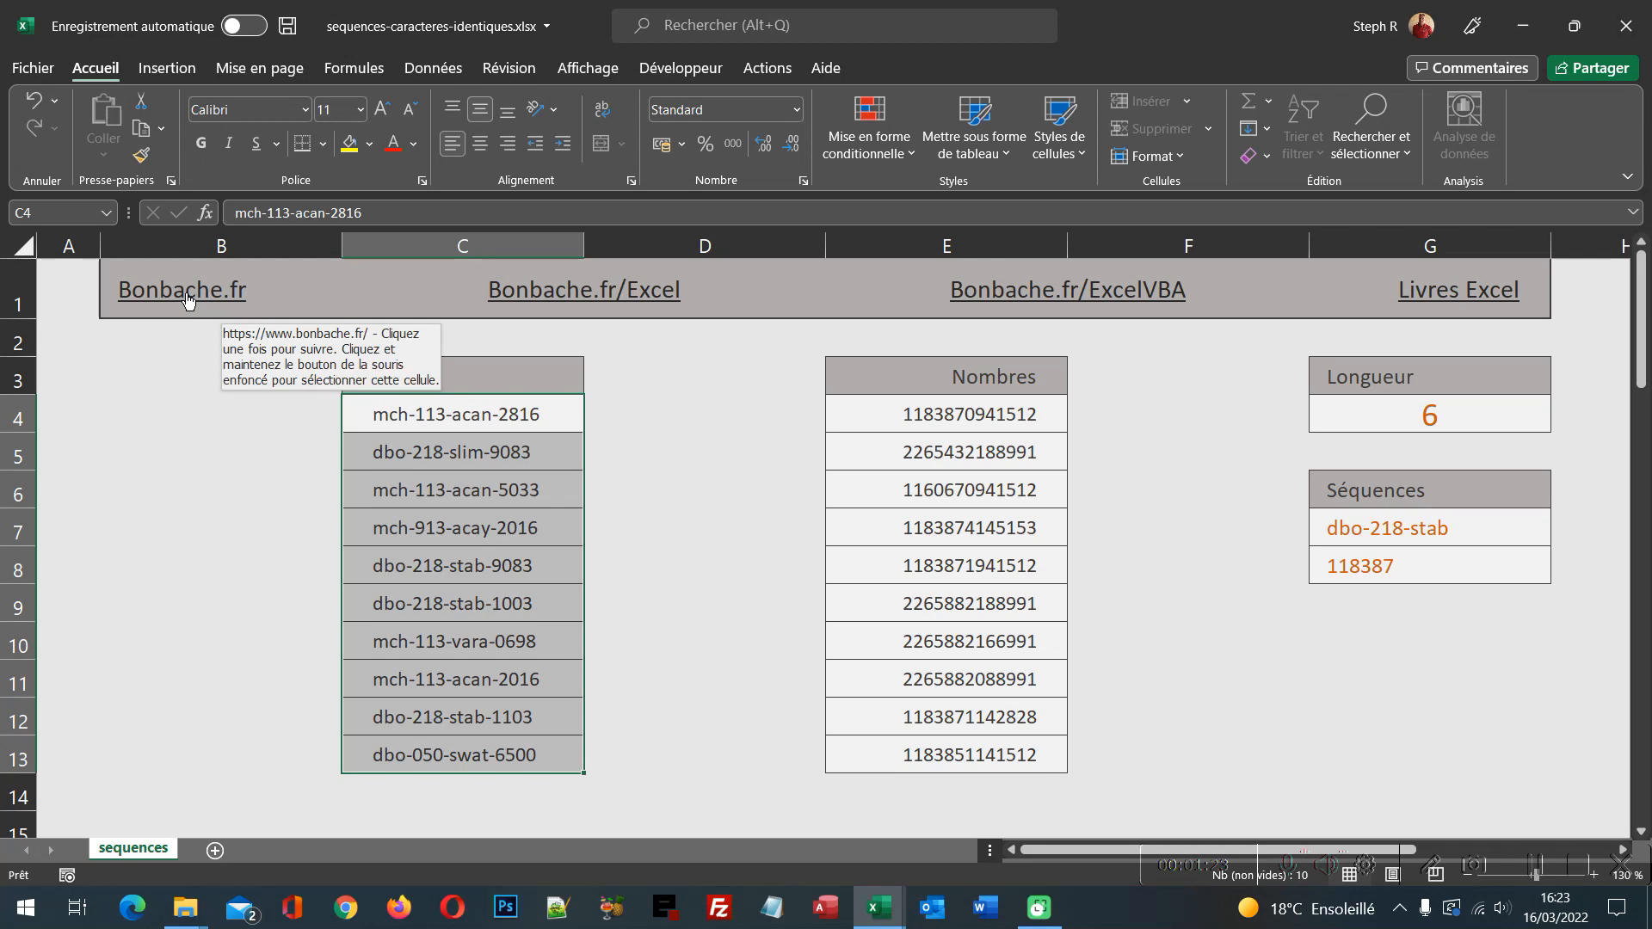
{"action": "left_click", "coordinate": [136, 386]}
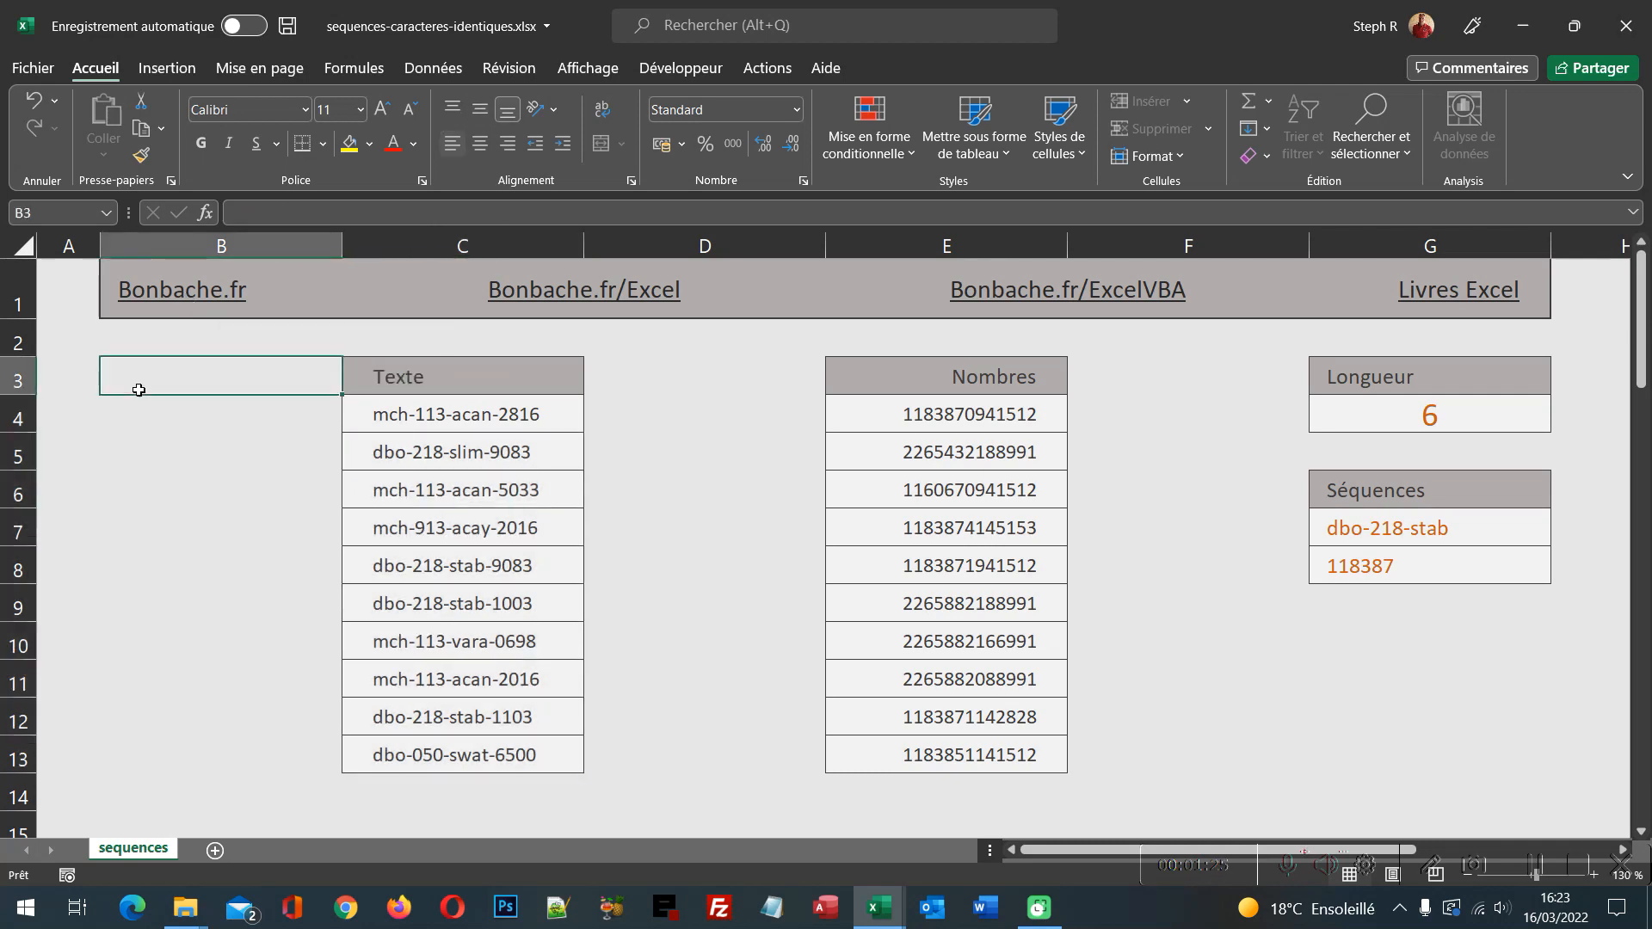
{"action": "left_click", "coordinate": [88, 330]}
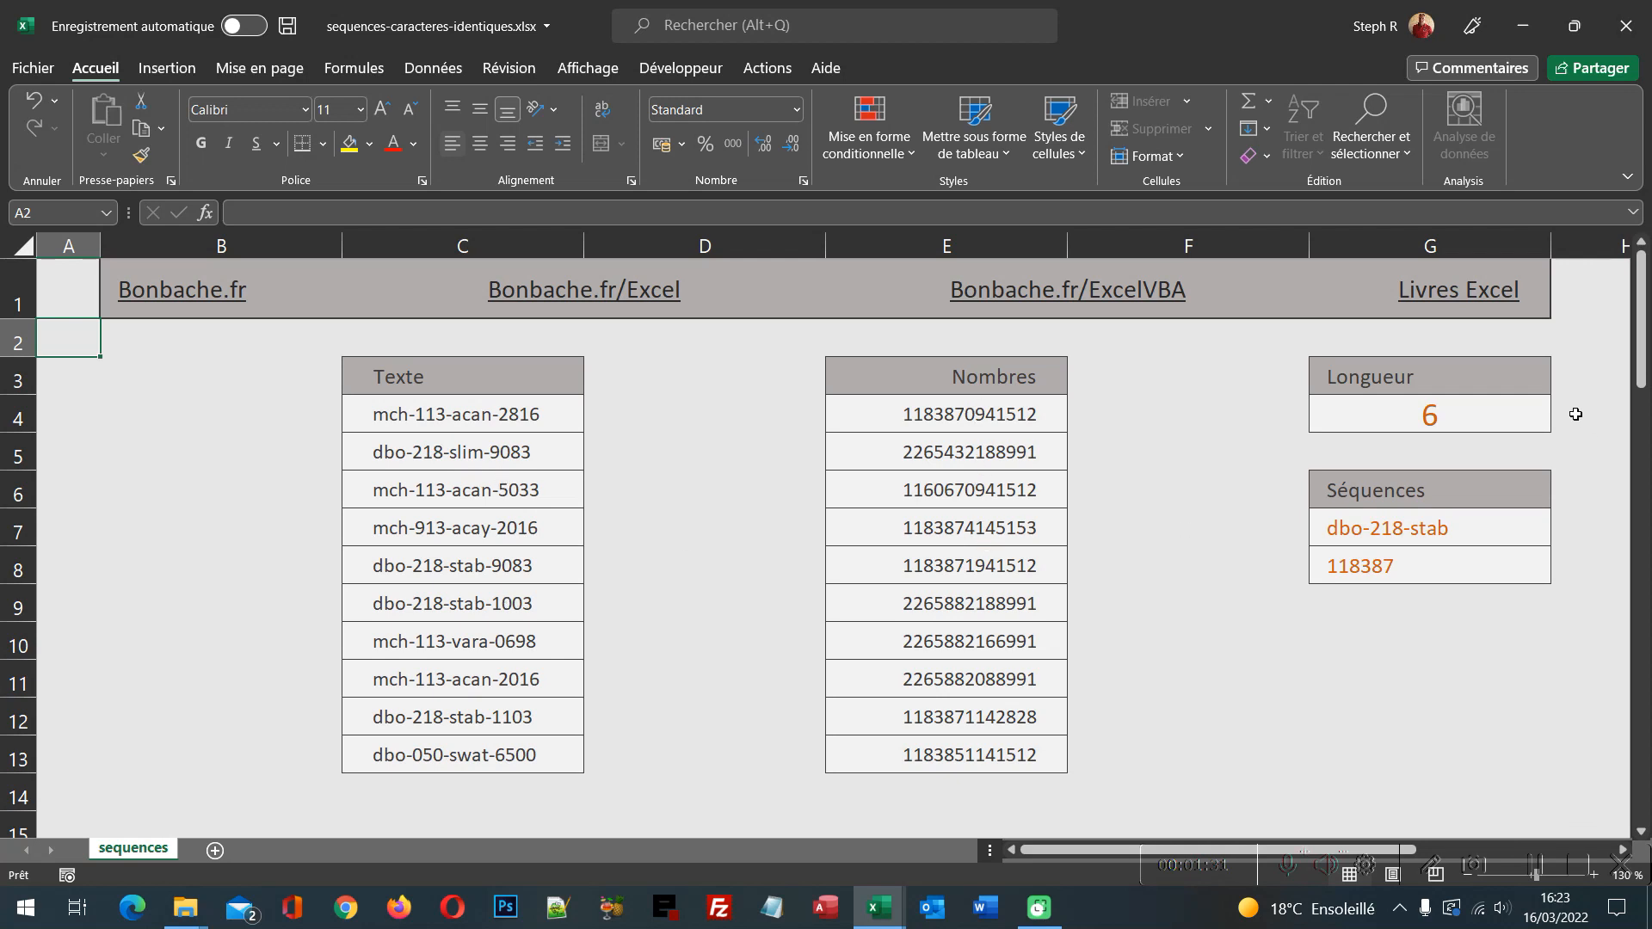
{"action": "left_click", "coordinate": [1534, 408]}
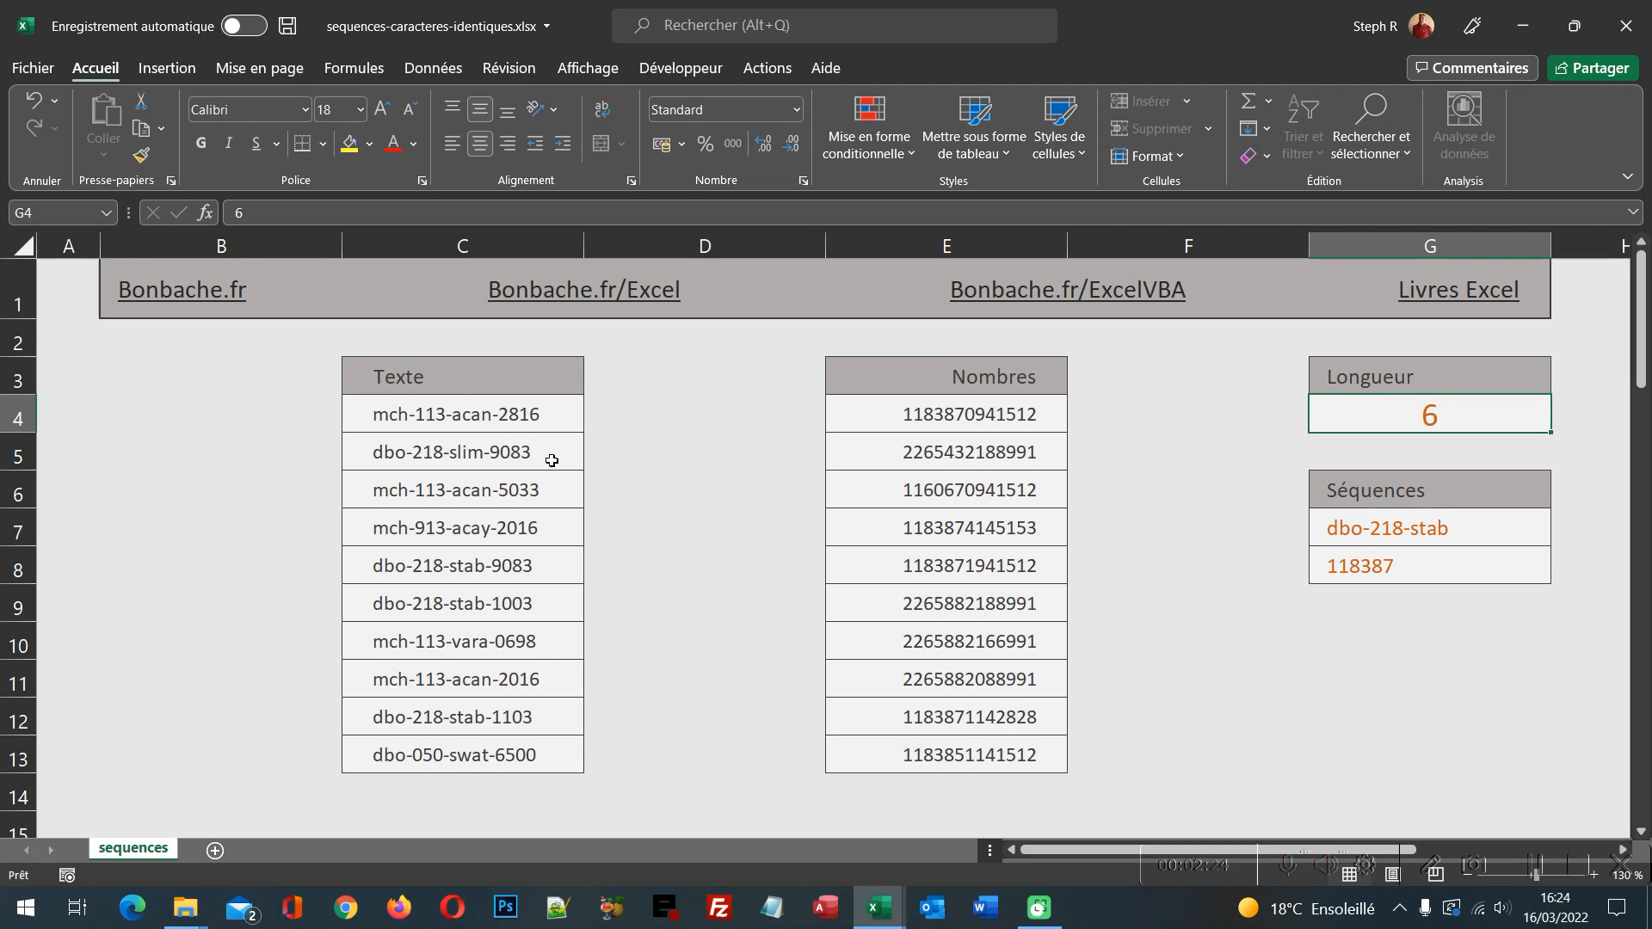
- Start a new formula-based conditional formatting rule for the Texte cells C4:C13
{"action": "left_click_drag", "start_coordinate": [486, 419], "coordinate": [480, 758]}
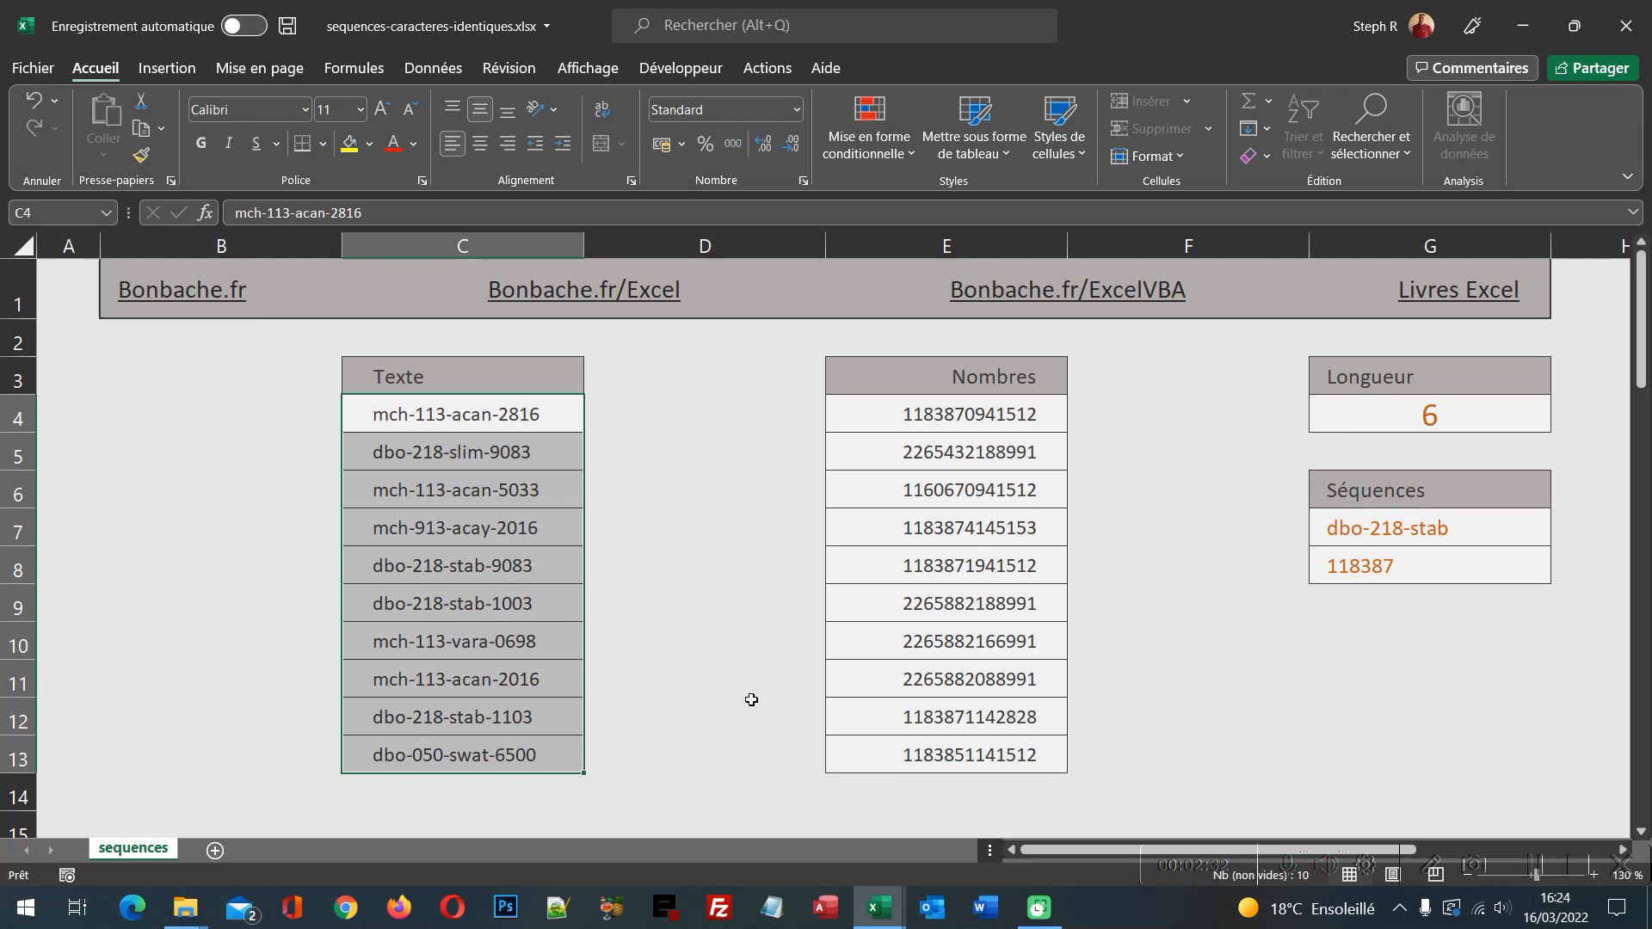
{"action": "left_click", "coordinate": [891, 164]}
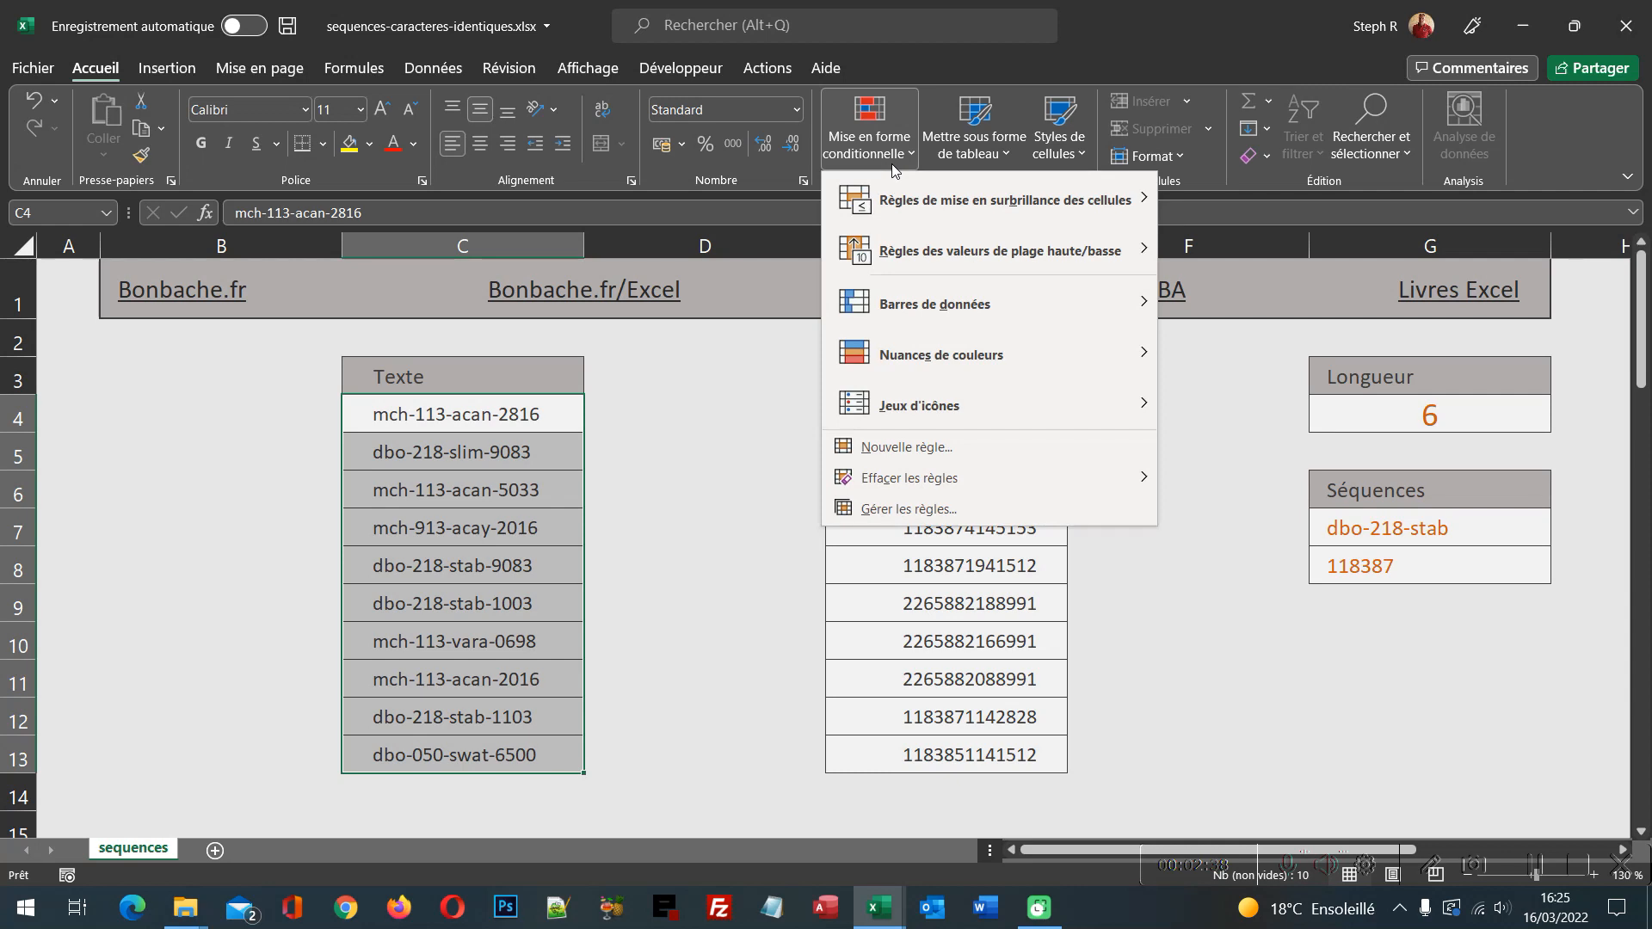
{"action": "left_click", "coordinate": [939, 462]}
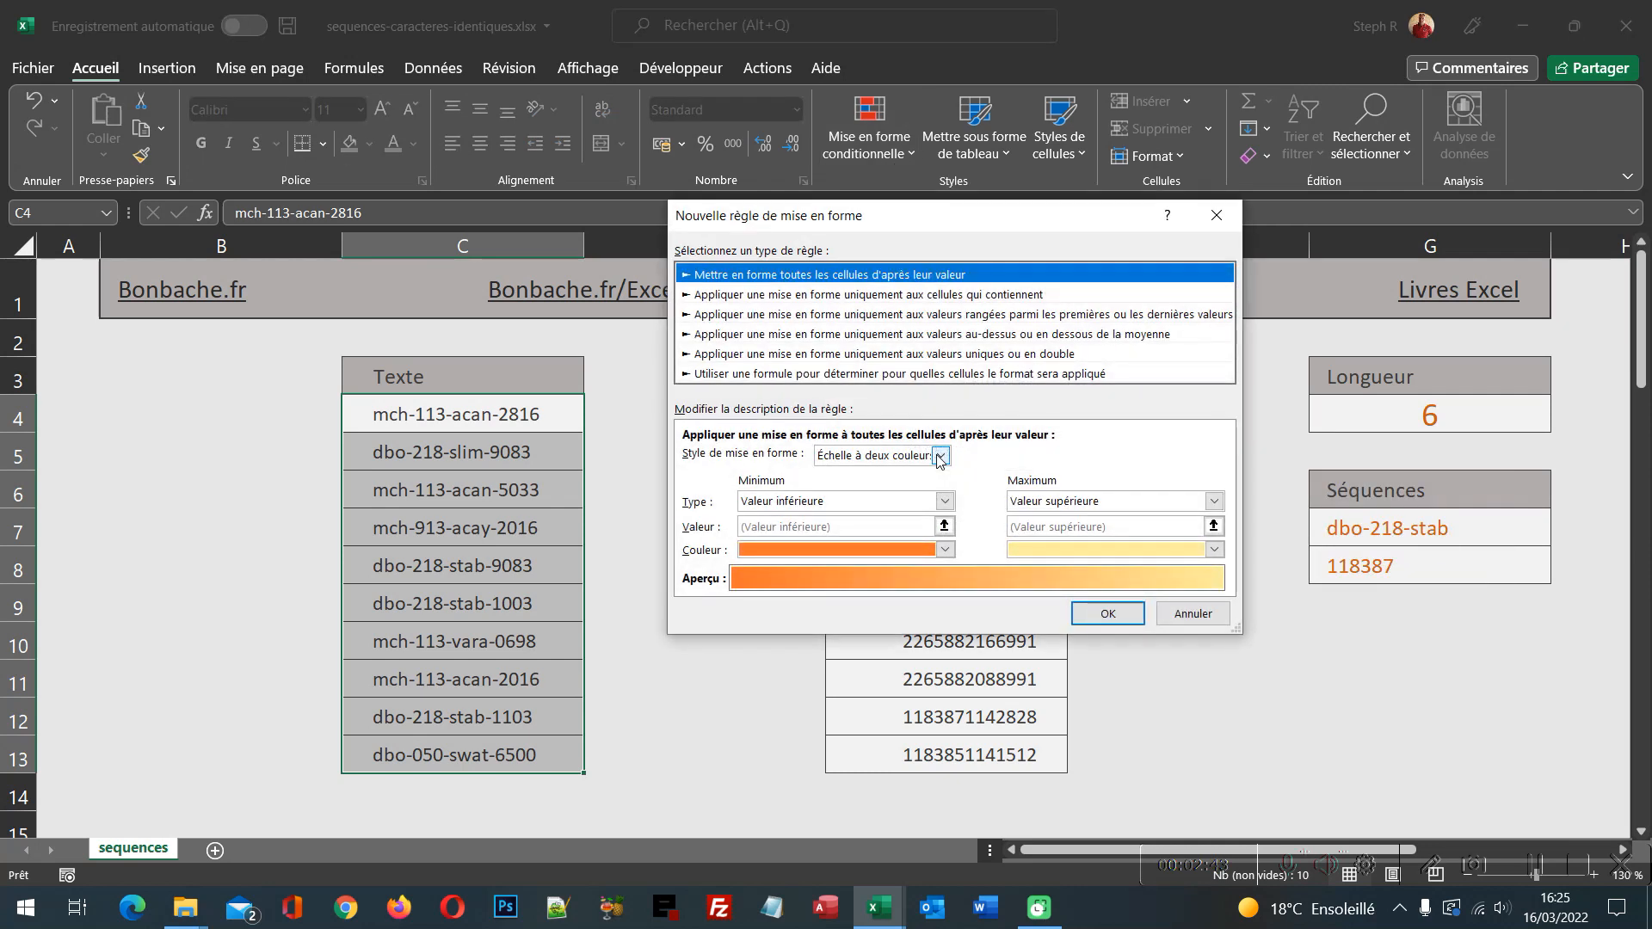
{"action": "left_click", "coordinate": [789, 375]}
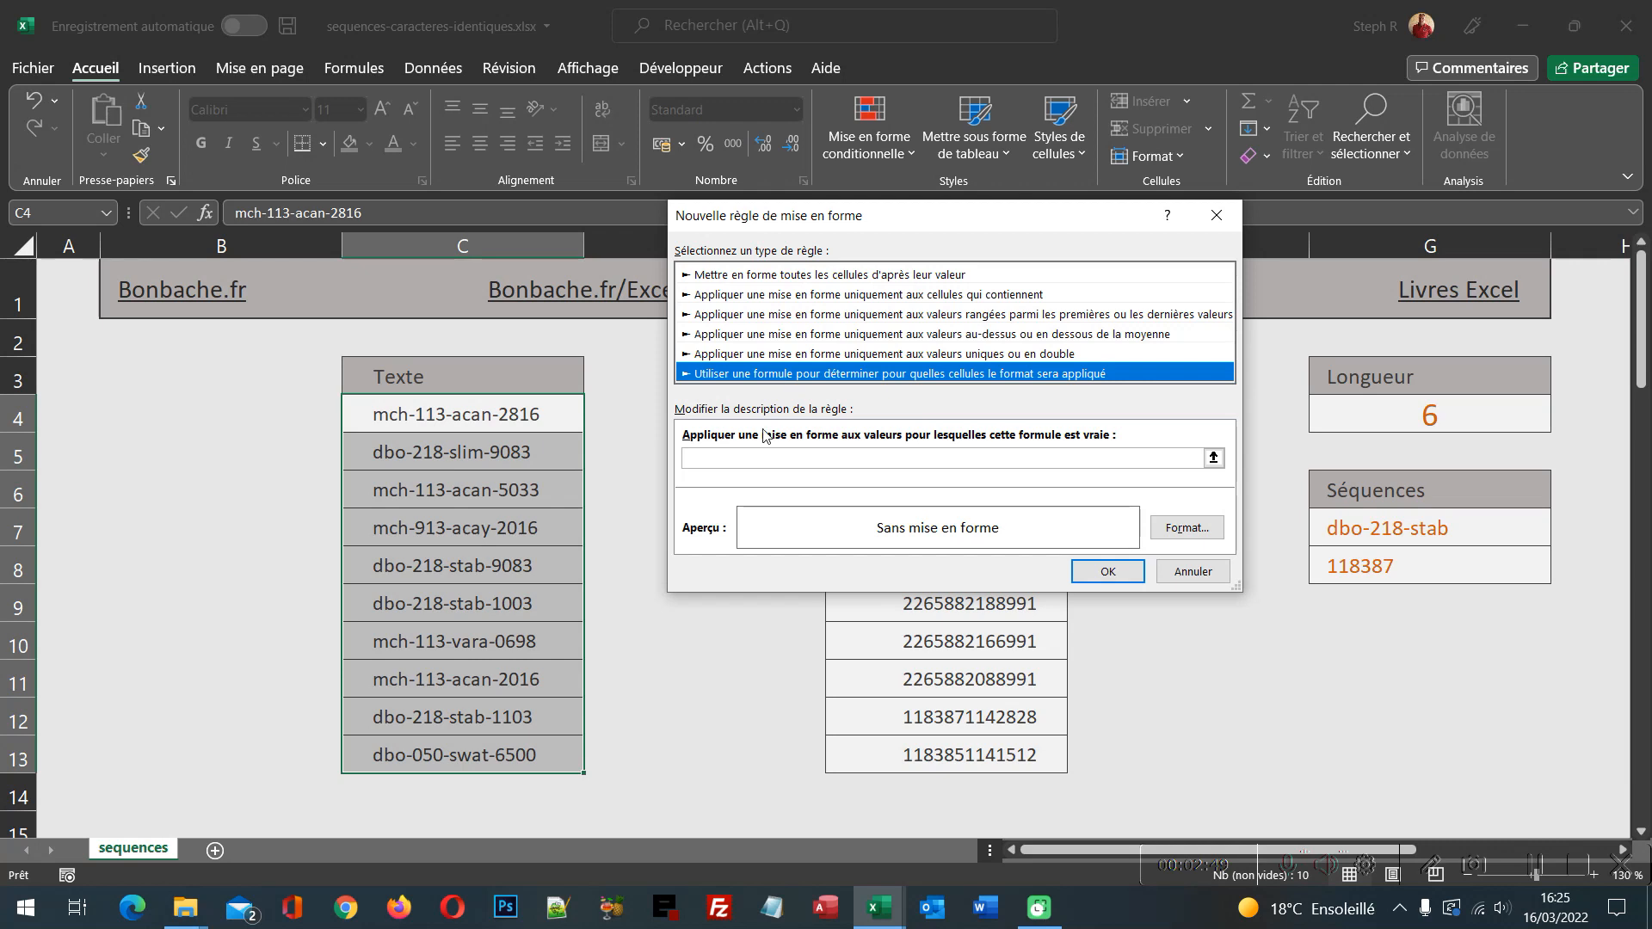
{"action": "left_click", "coordinate": [750, 459]}
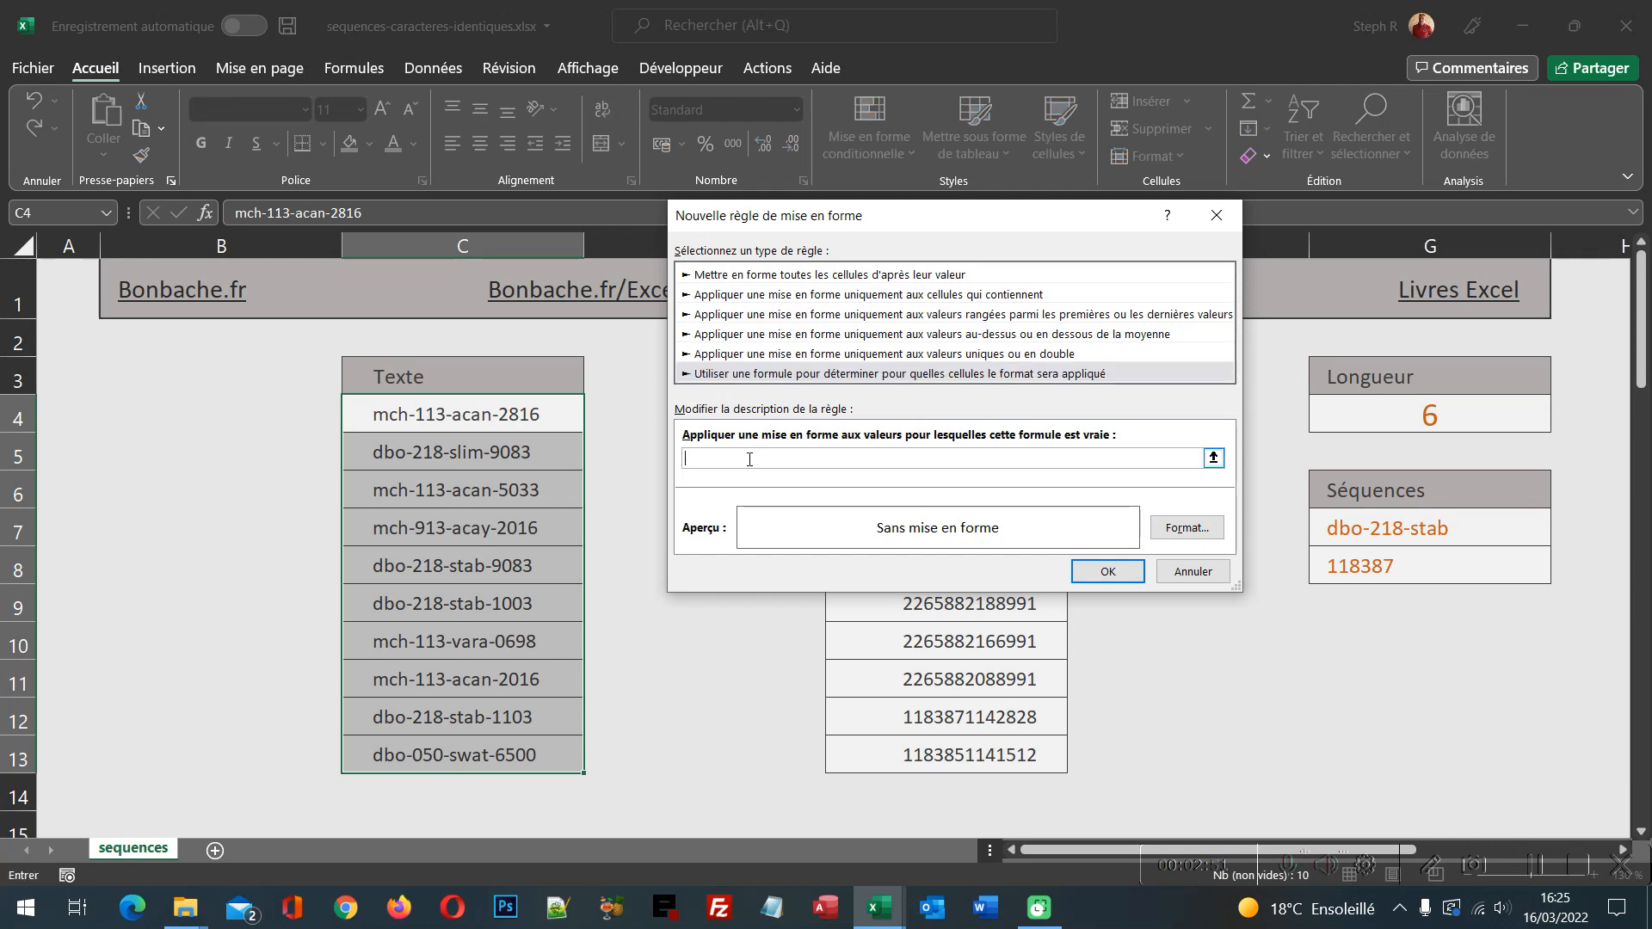
- Begin the rule's formula with the Nb.Si function, using the absolute range $C$4:$C$13 as its first argument
{"action": "type", "text": "="}
{"action": "type", "text": "Nb.Si("}
{"action": "left_click_drag", "start_coordinate": [499, 414], "coordinate": [411, 762]}
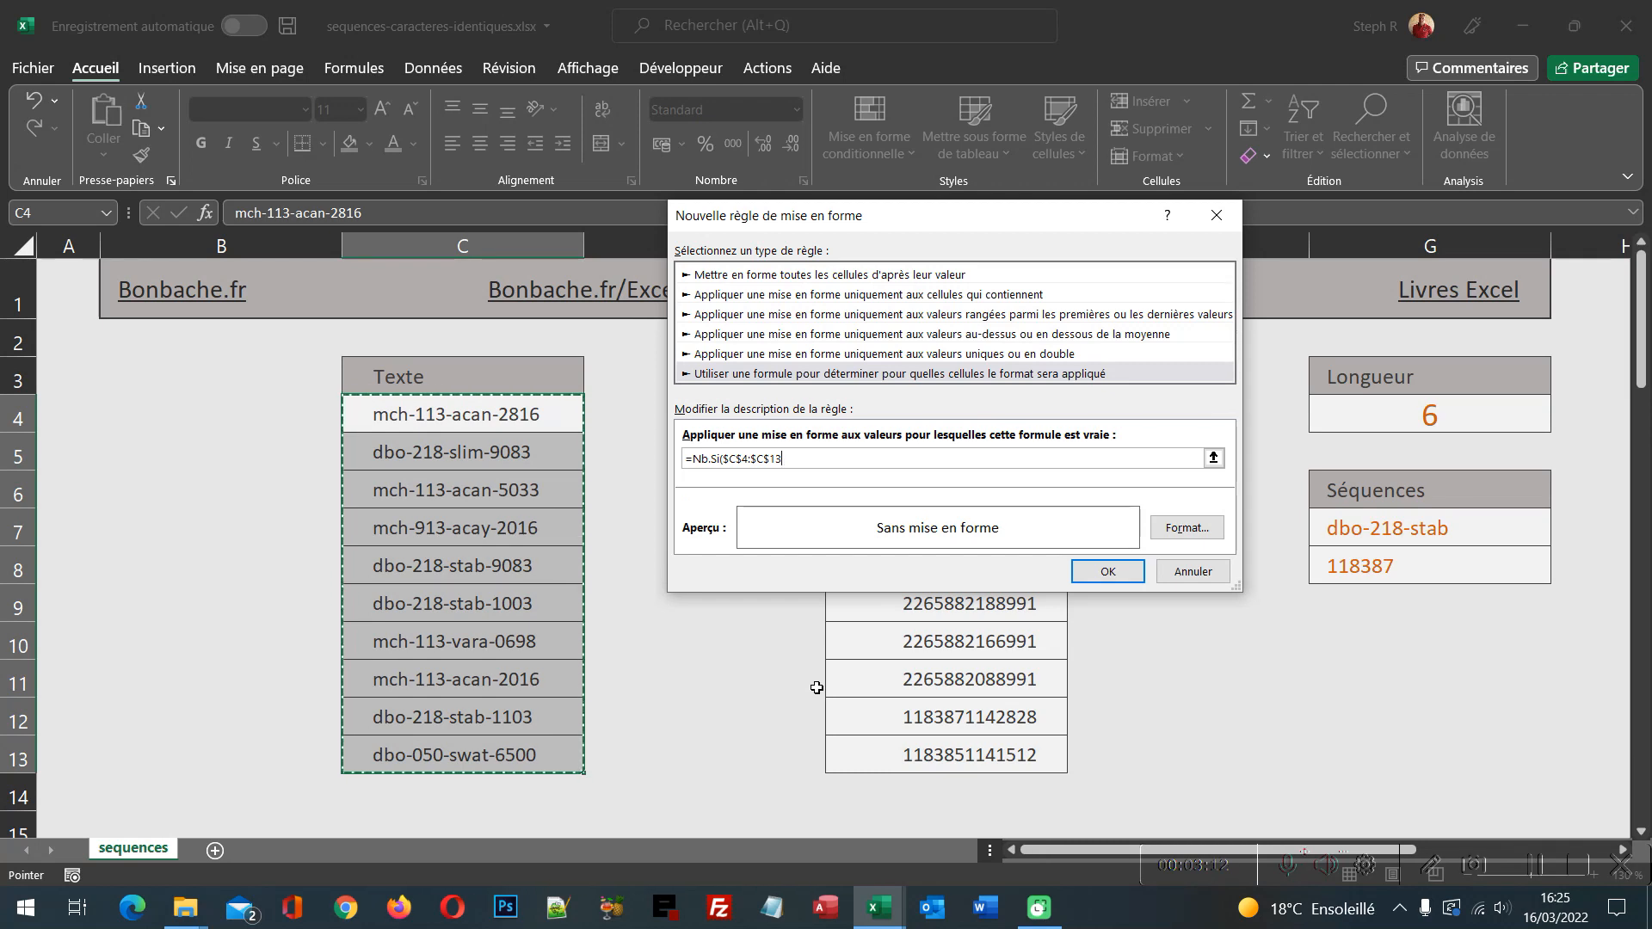
{"action": "type", "text": ";"}
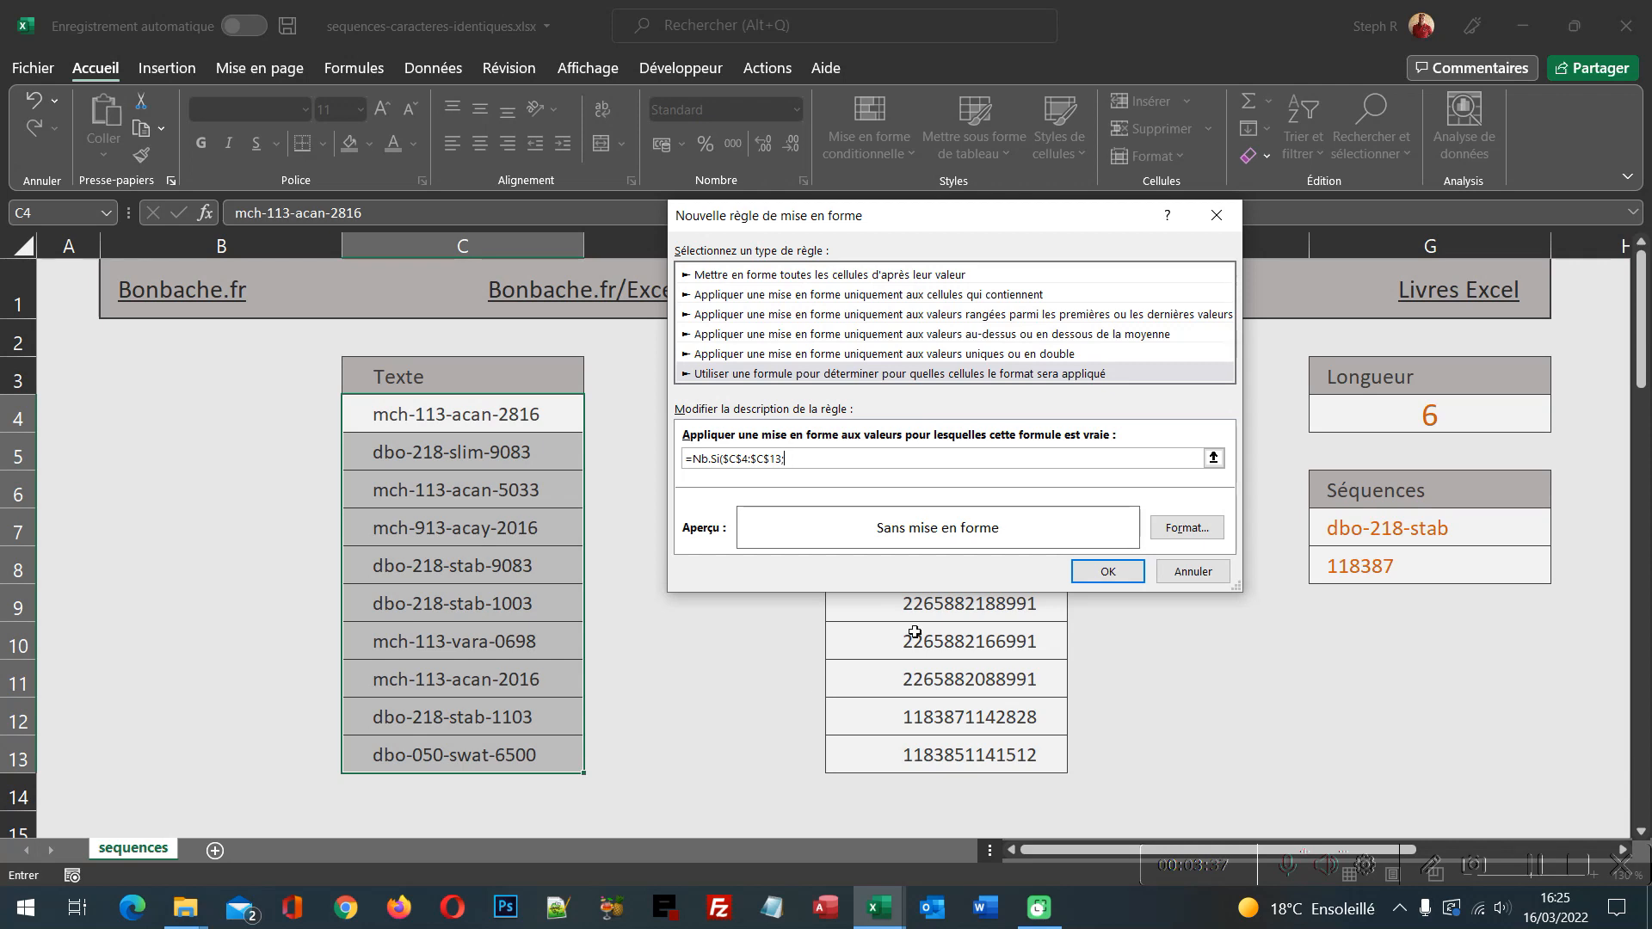
- Complete the formula with the criterion Gauche(C4;$G$4) & "*" and the test >1, keeping C4 relative
{"action": "type", "text": "Gauche("}
{"action": "left_click", "coordinate": [499, 416]}
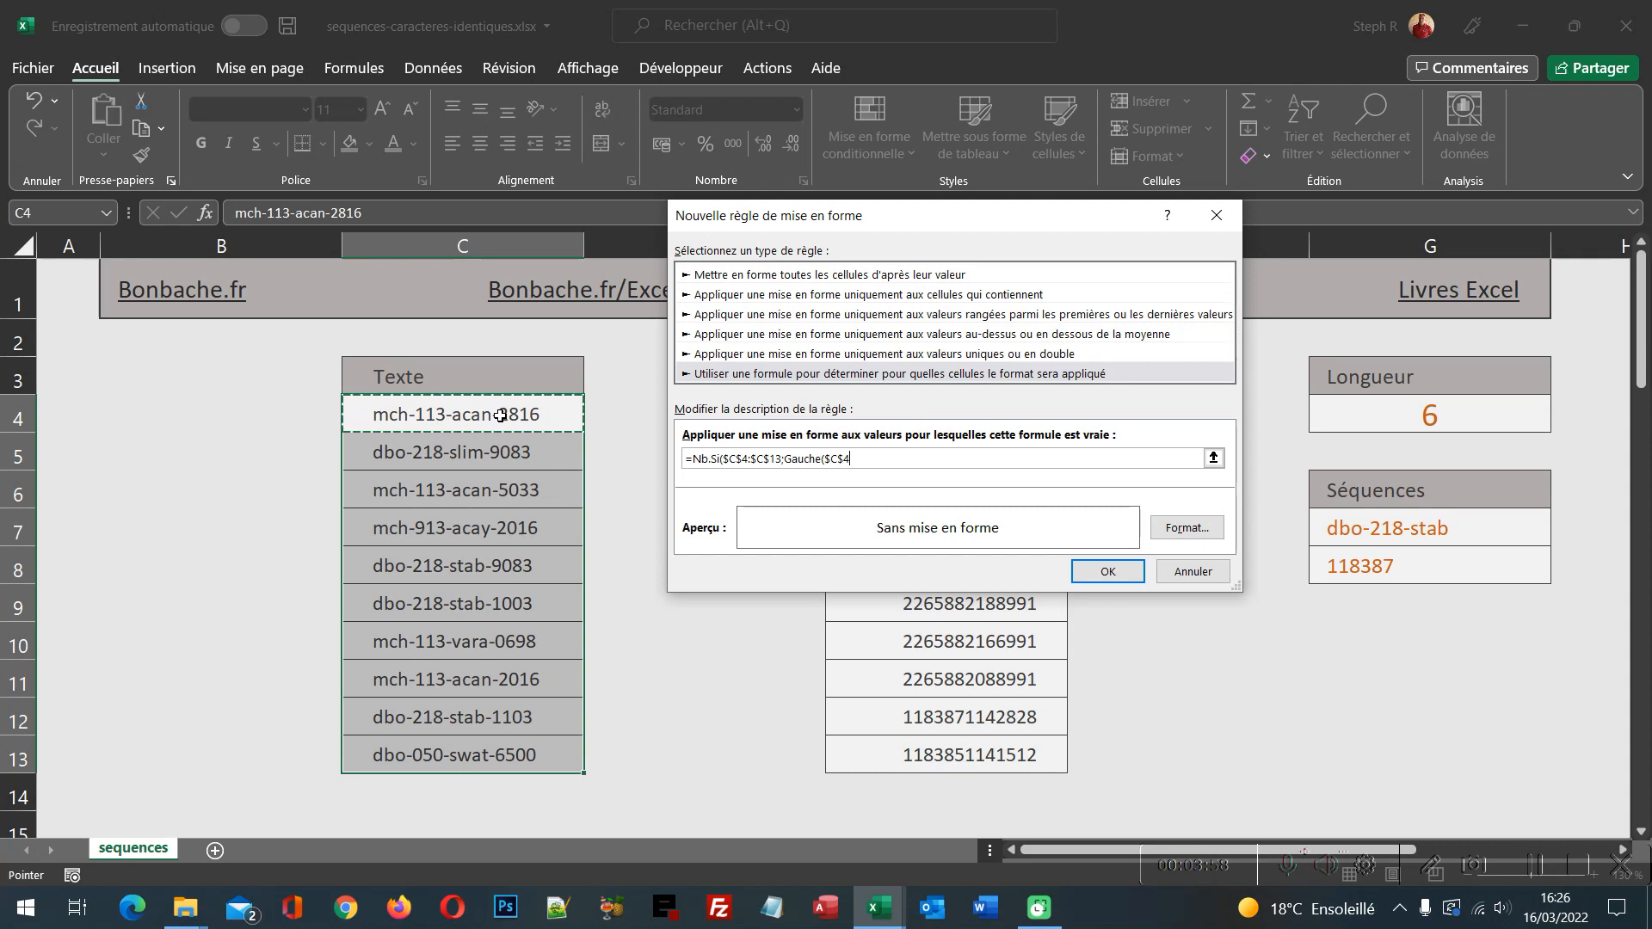
{"action": "key", "text": "F4"}
{"action": "key", "text": "F4"}
{"action": "key", "text": "F4"}
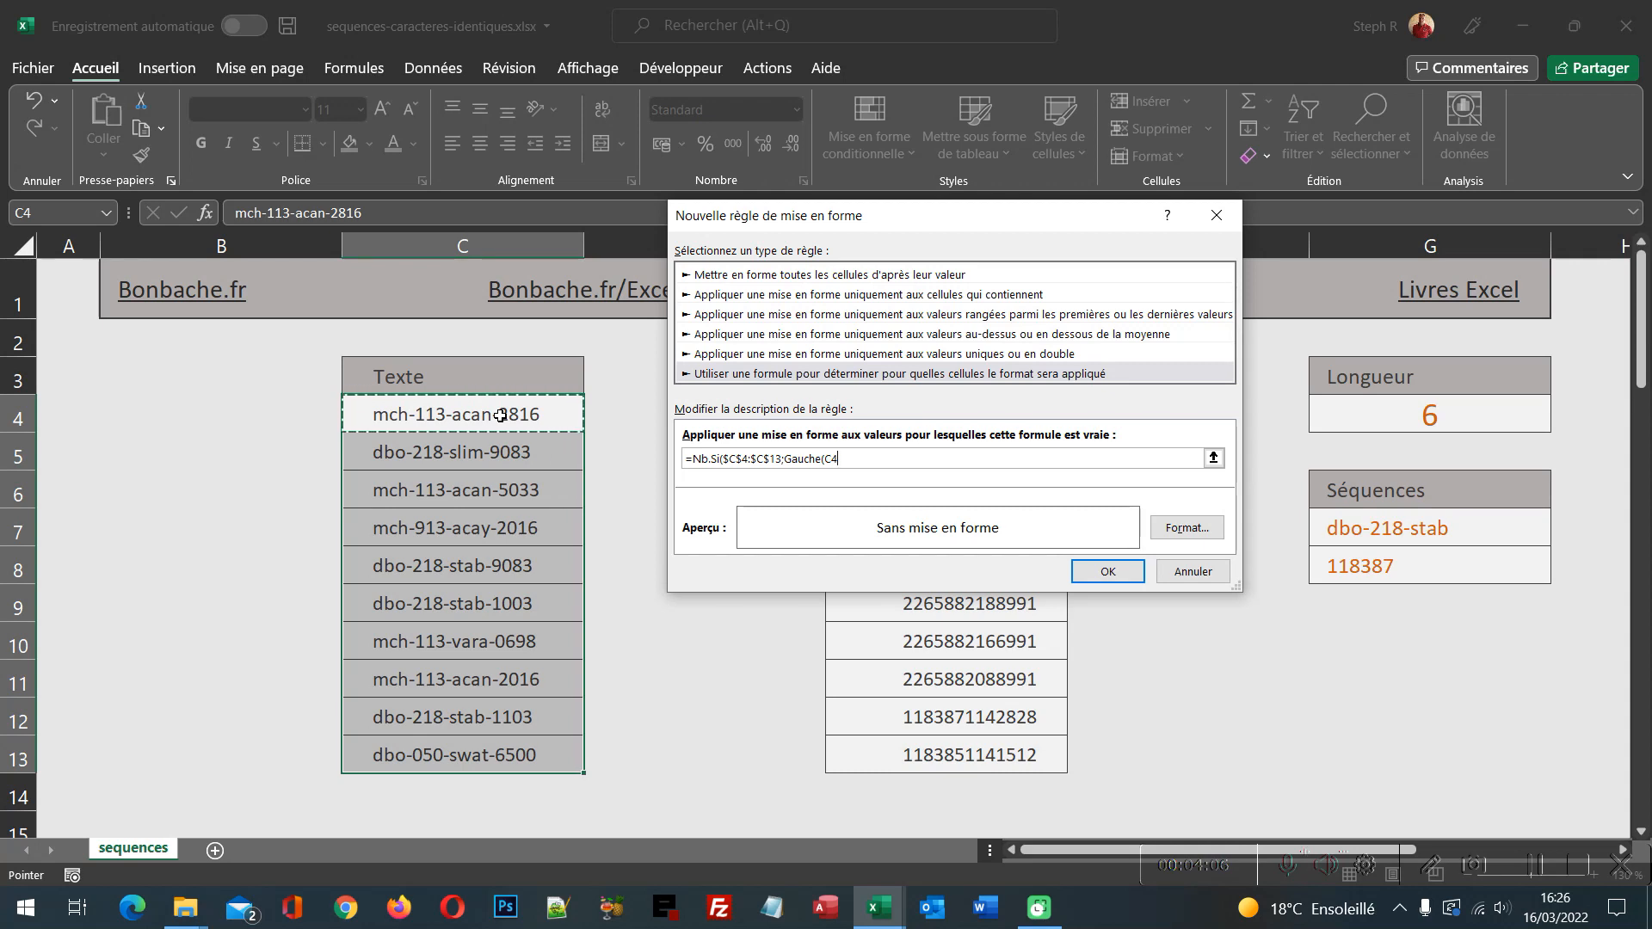
{"action": "type", "text": ";"}
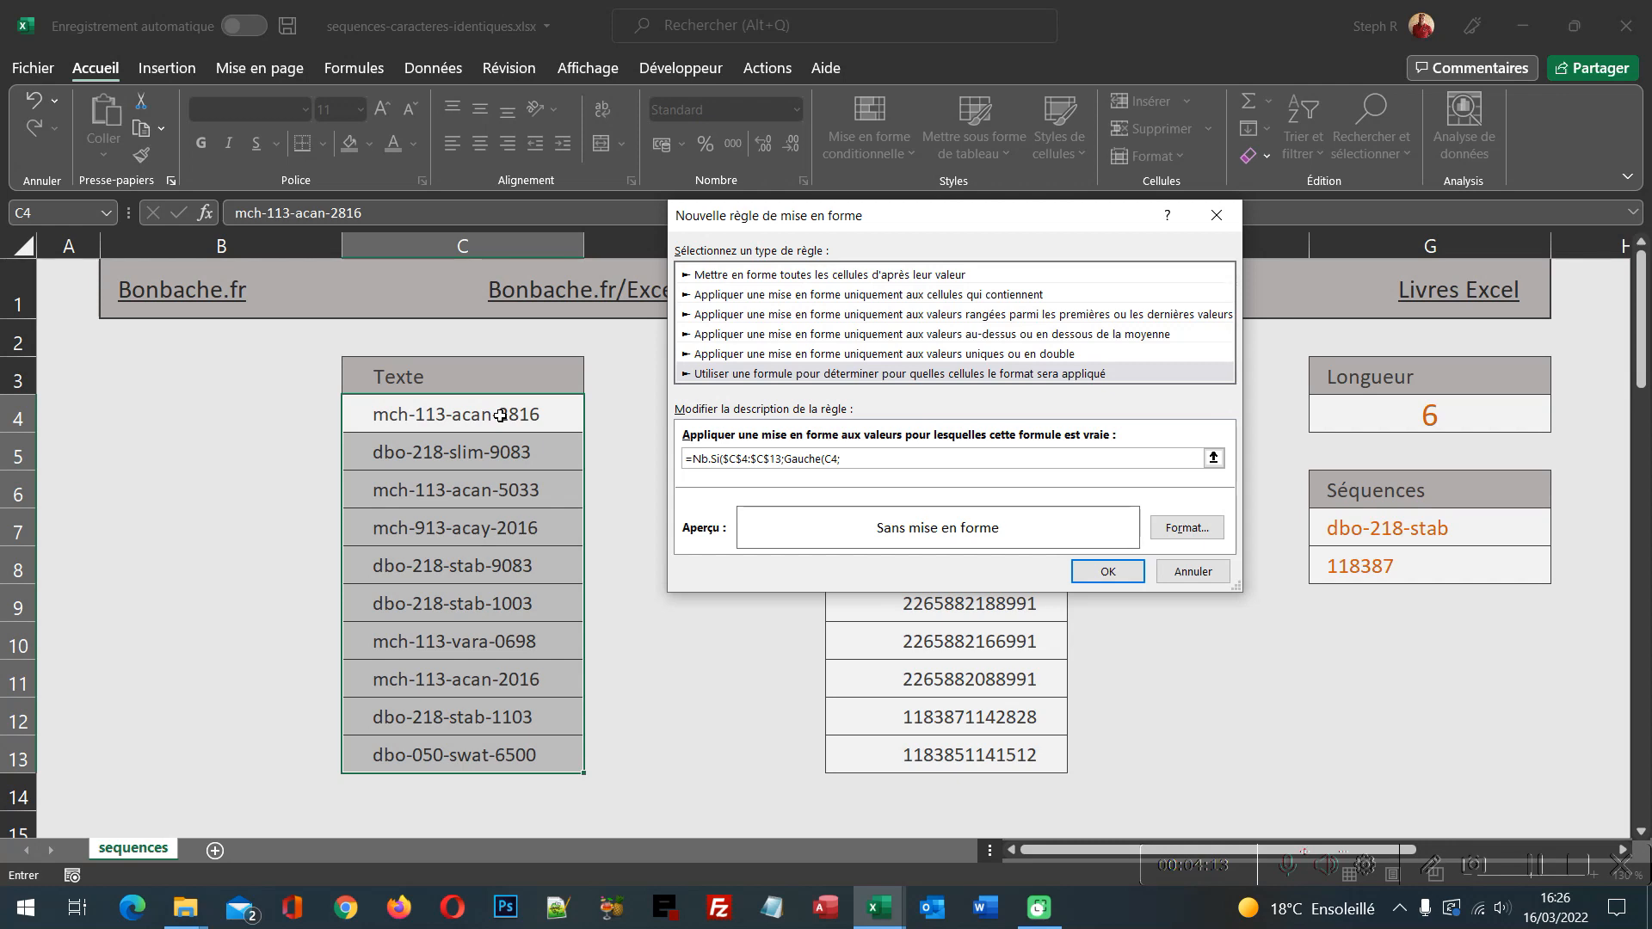
{"action": "left_click", "coordinate": [1385, 414]}
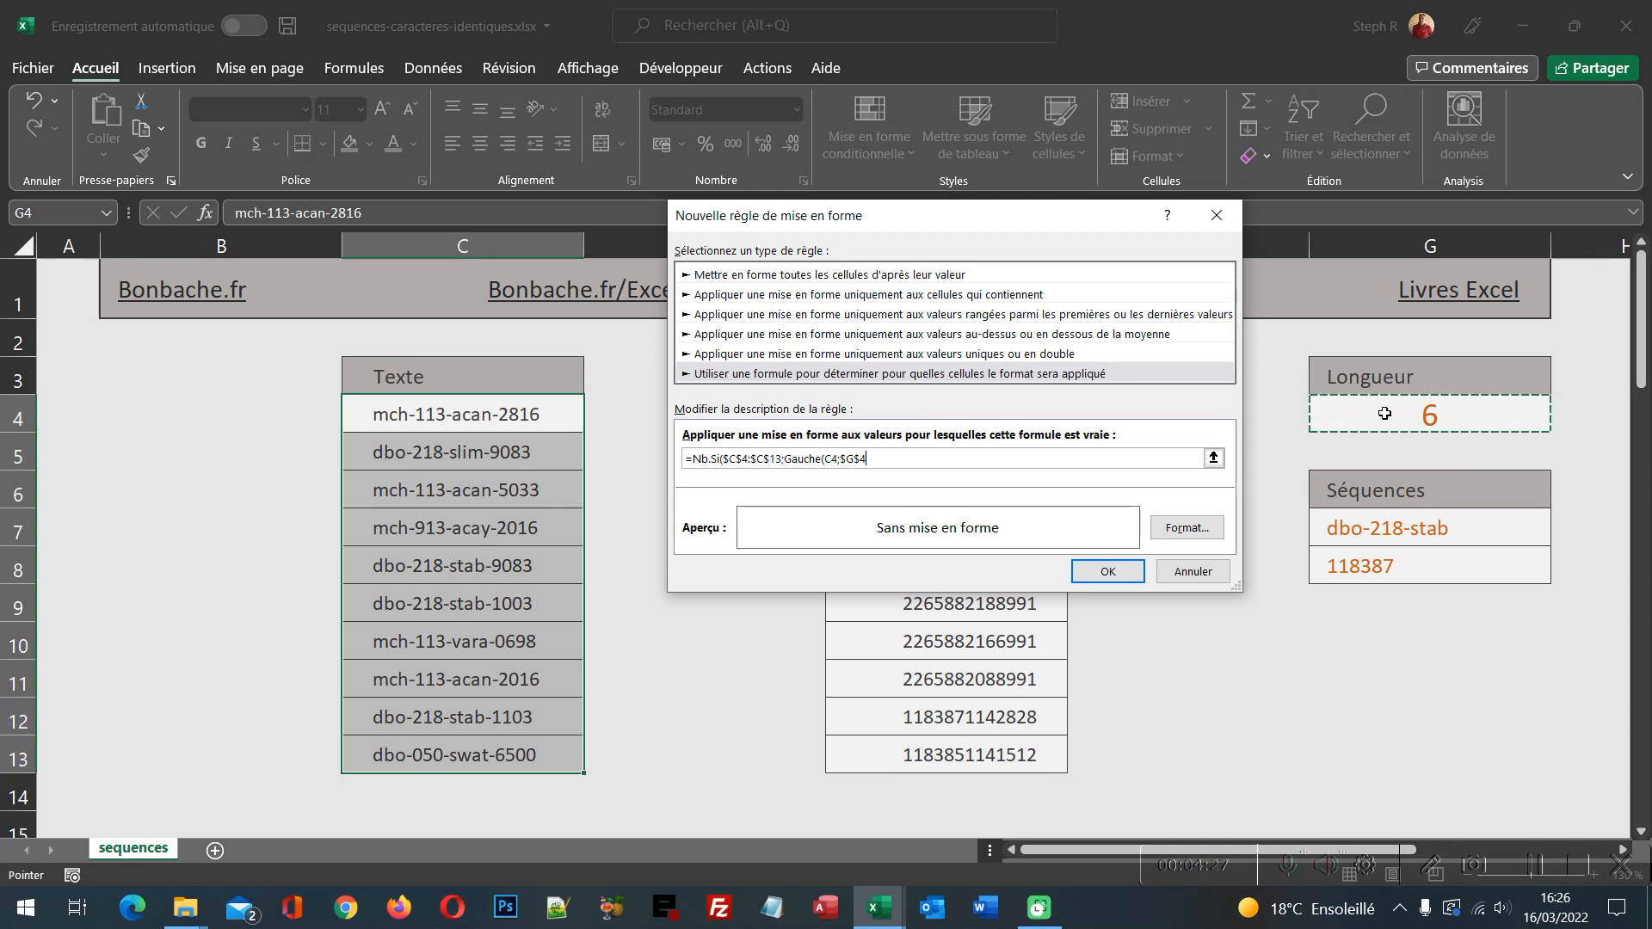
{"action": "type", "text": ")"}
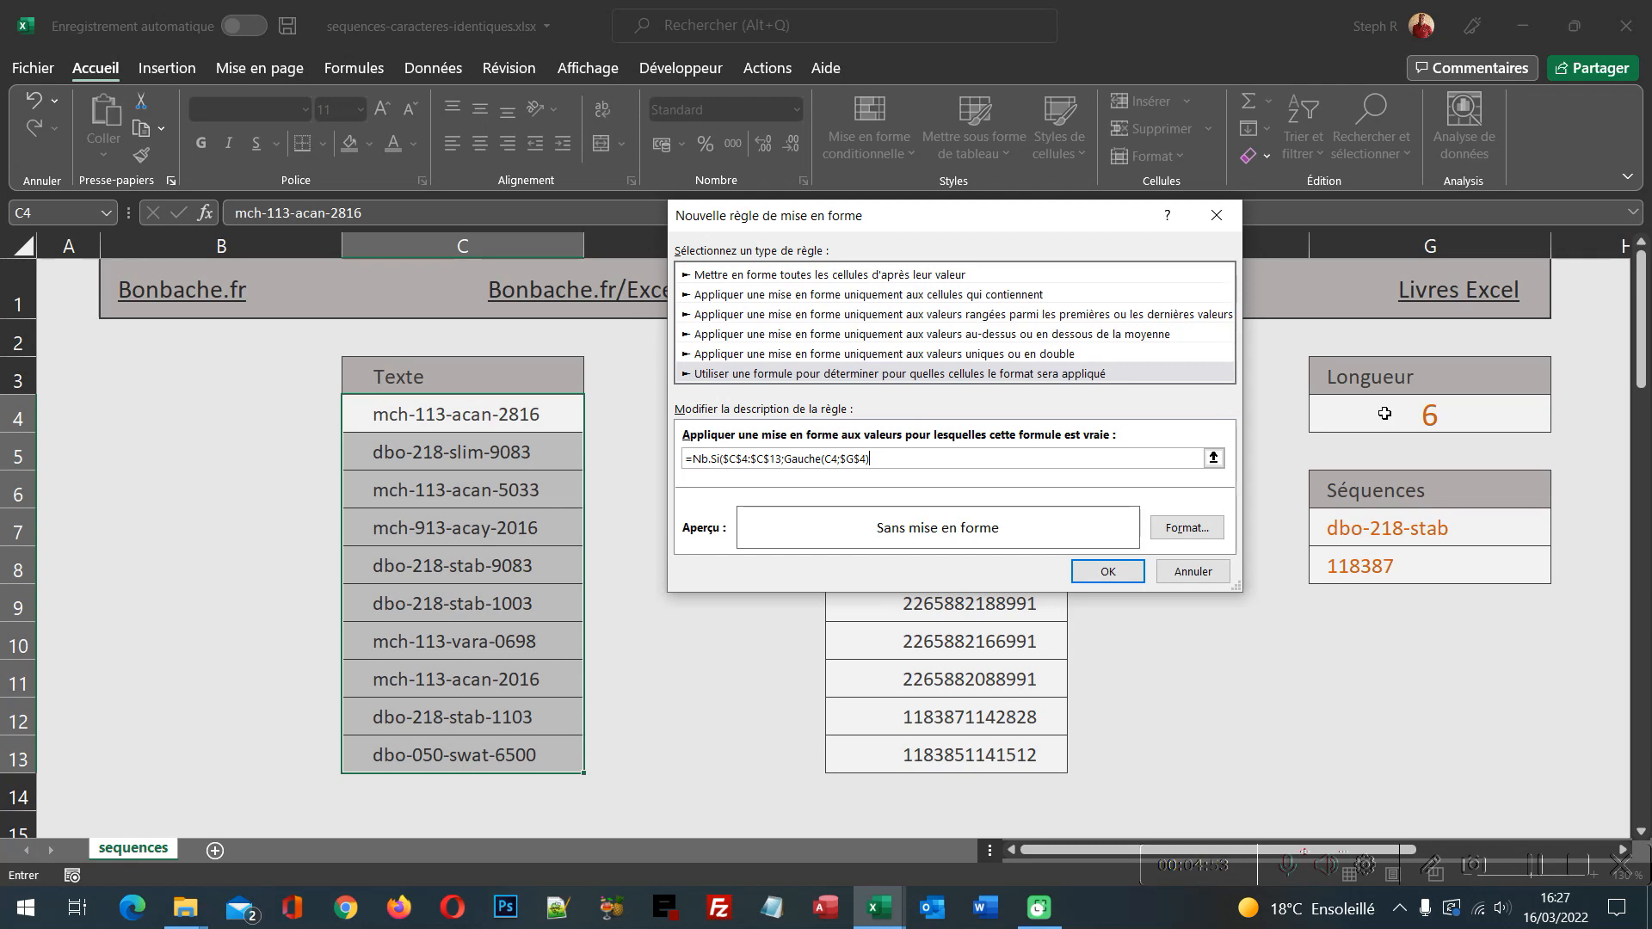
{"action": "type", "text": "&"}
{"action": "type", "text": "\"*\")>1"}
- Give the rule a light green fill and dark green font colour, and apply it to the Texte column
{"action": "left_click", "coordinate": [1171, 535]}
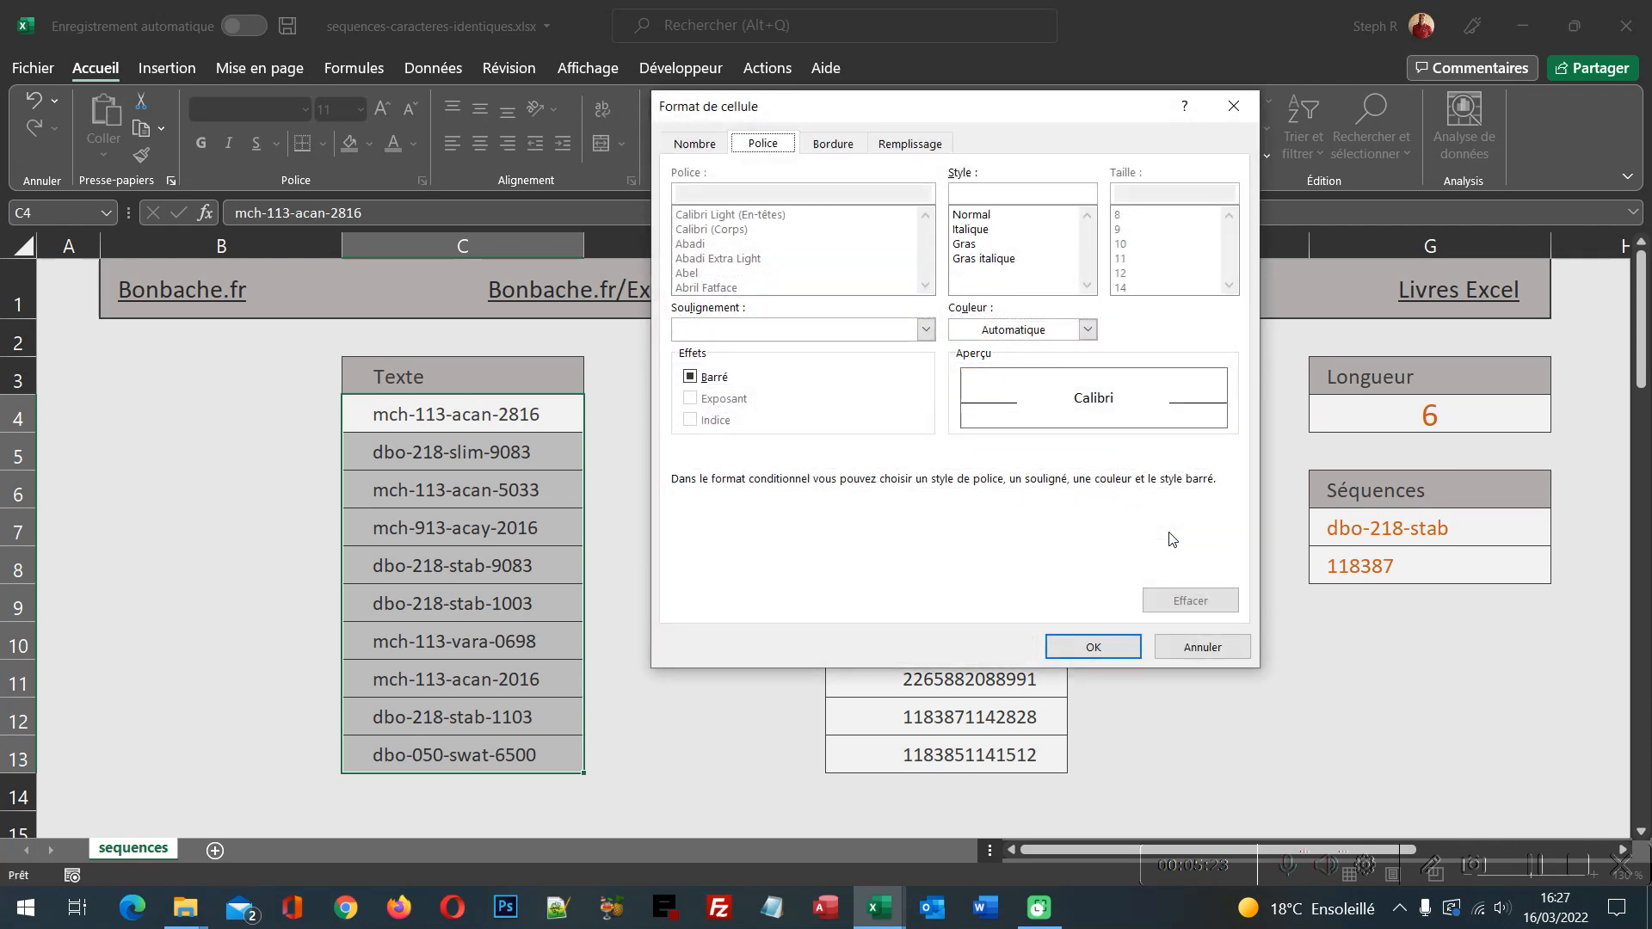
{"action": "left_click", "coordinate": [914, 145]}
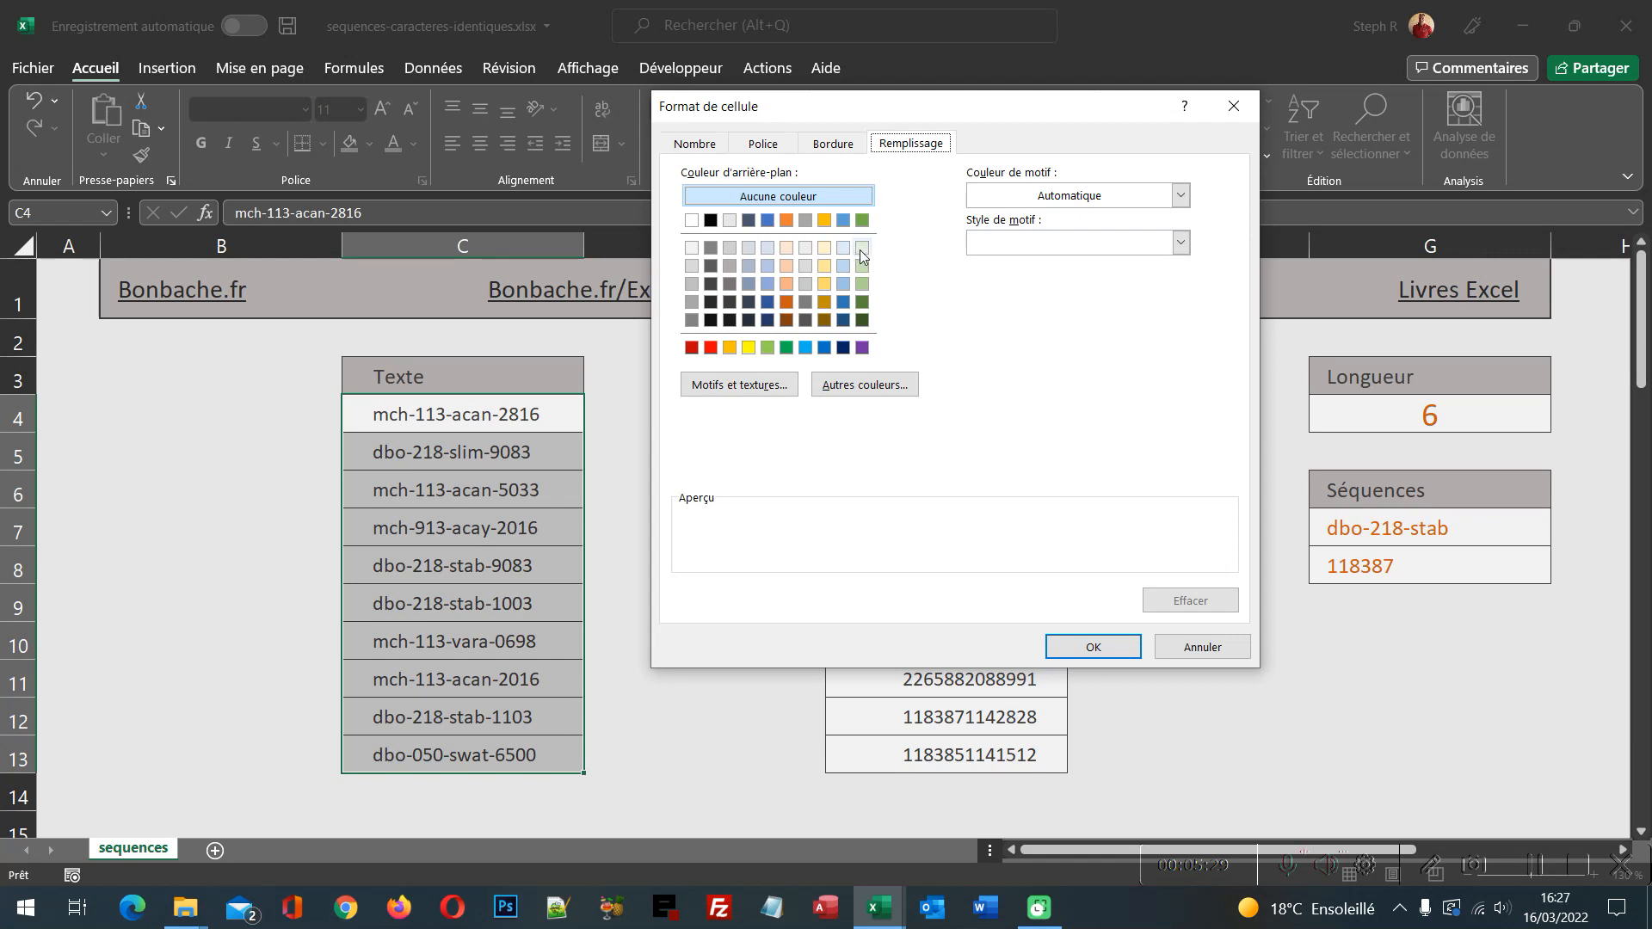
{"action": "left_click", "coordinate": [863, 249]}
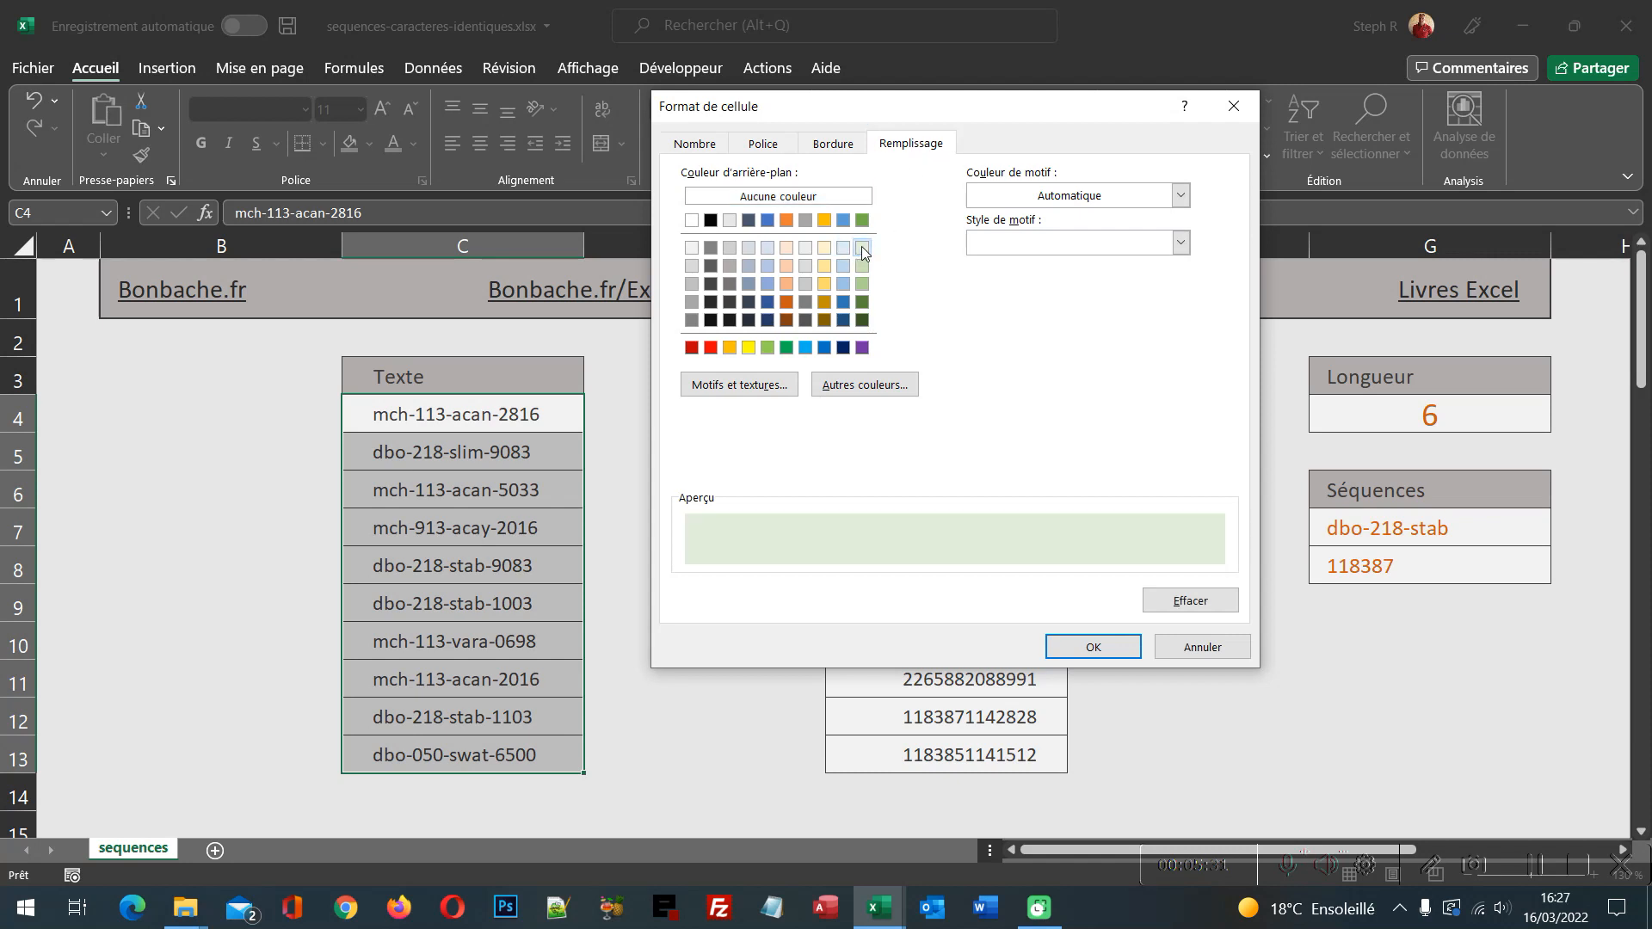
{"action": "left_click", "coordinate": [763, 144]}
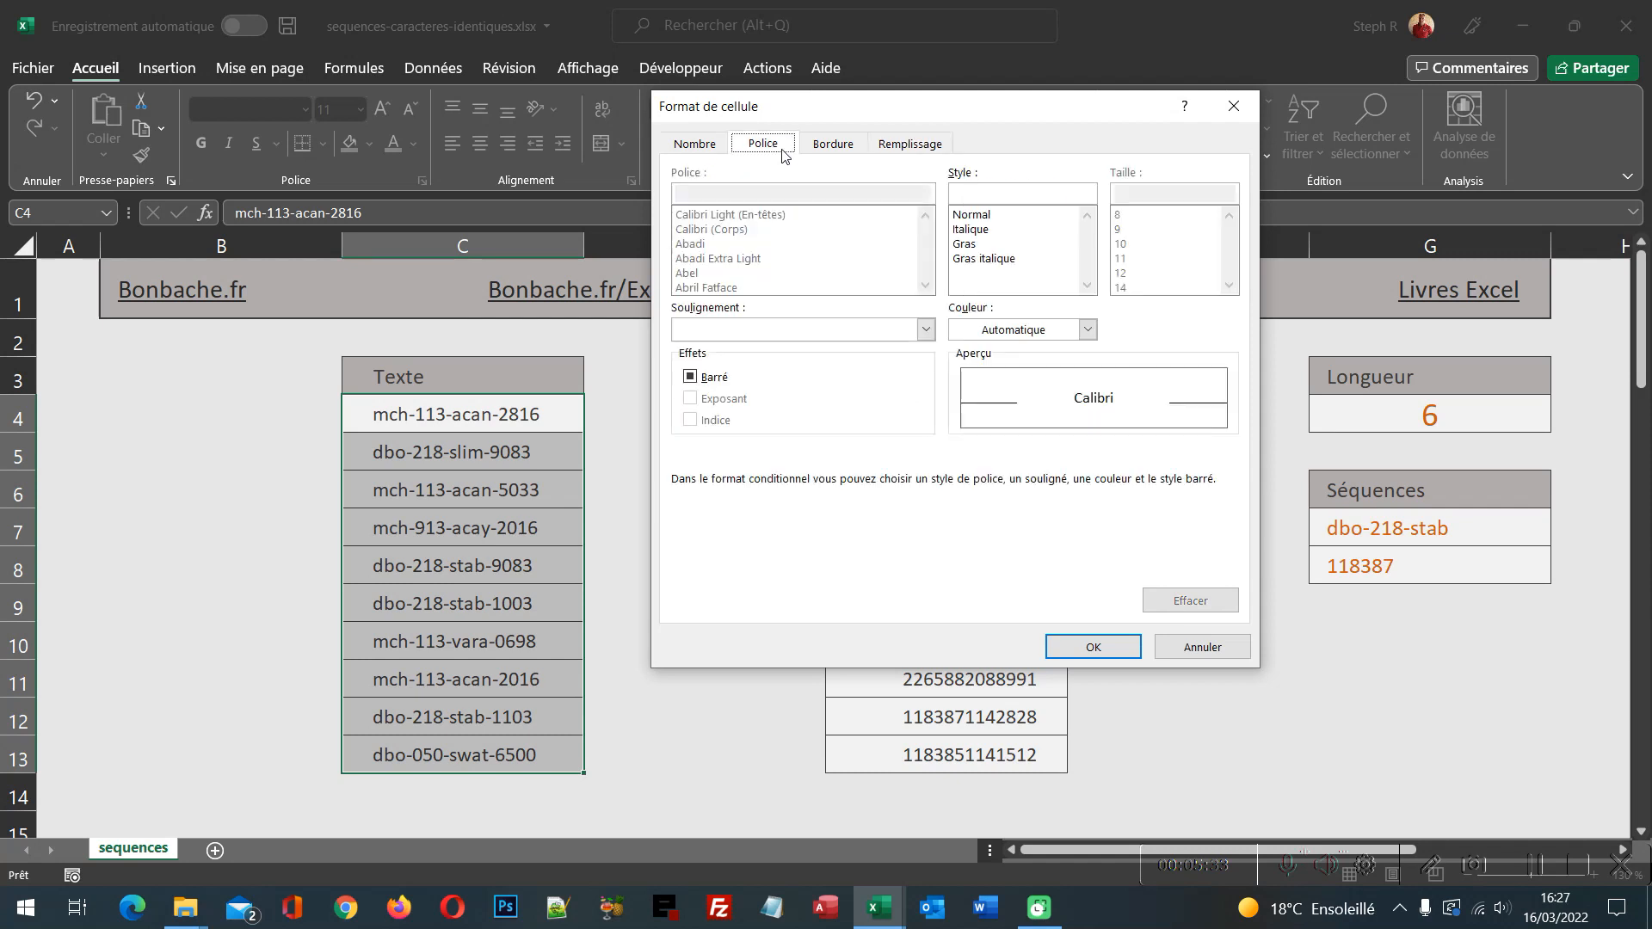
{"action": "left_click", "coordinate": [1040, 334]}
{"action": "left_click", "coordinate": [1113, 489]}
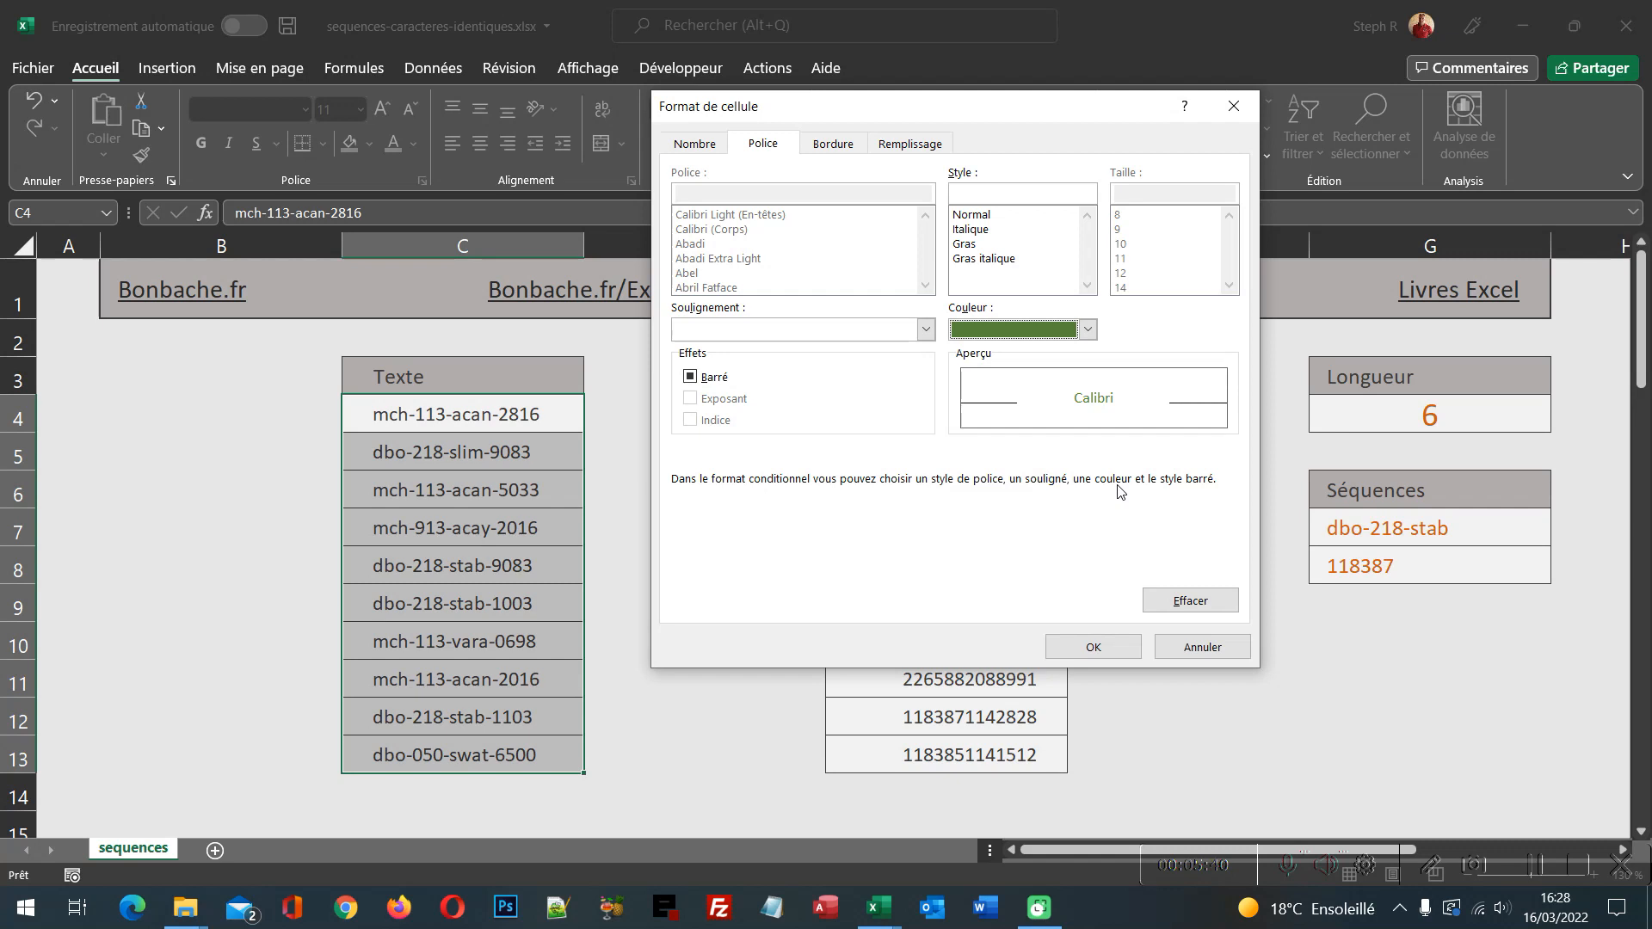
{"action": "left_click", "coordinate": [1092, 647]}
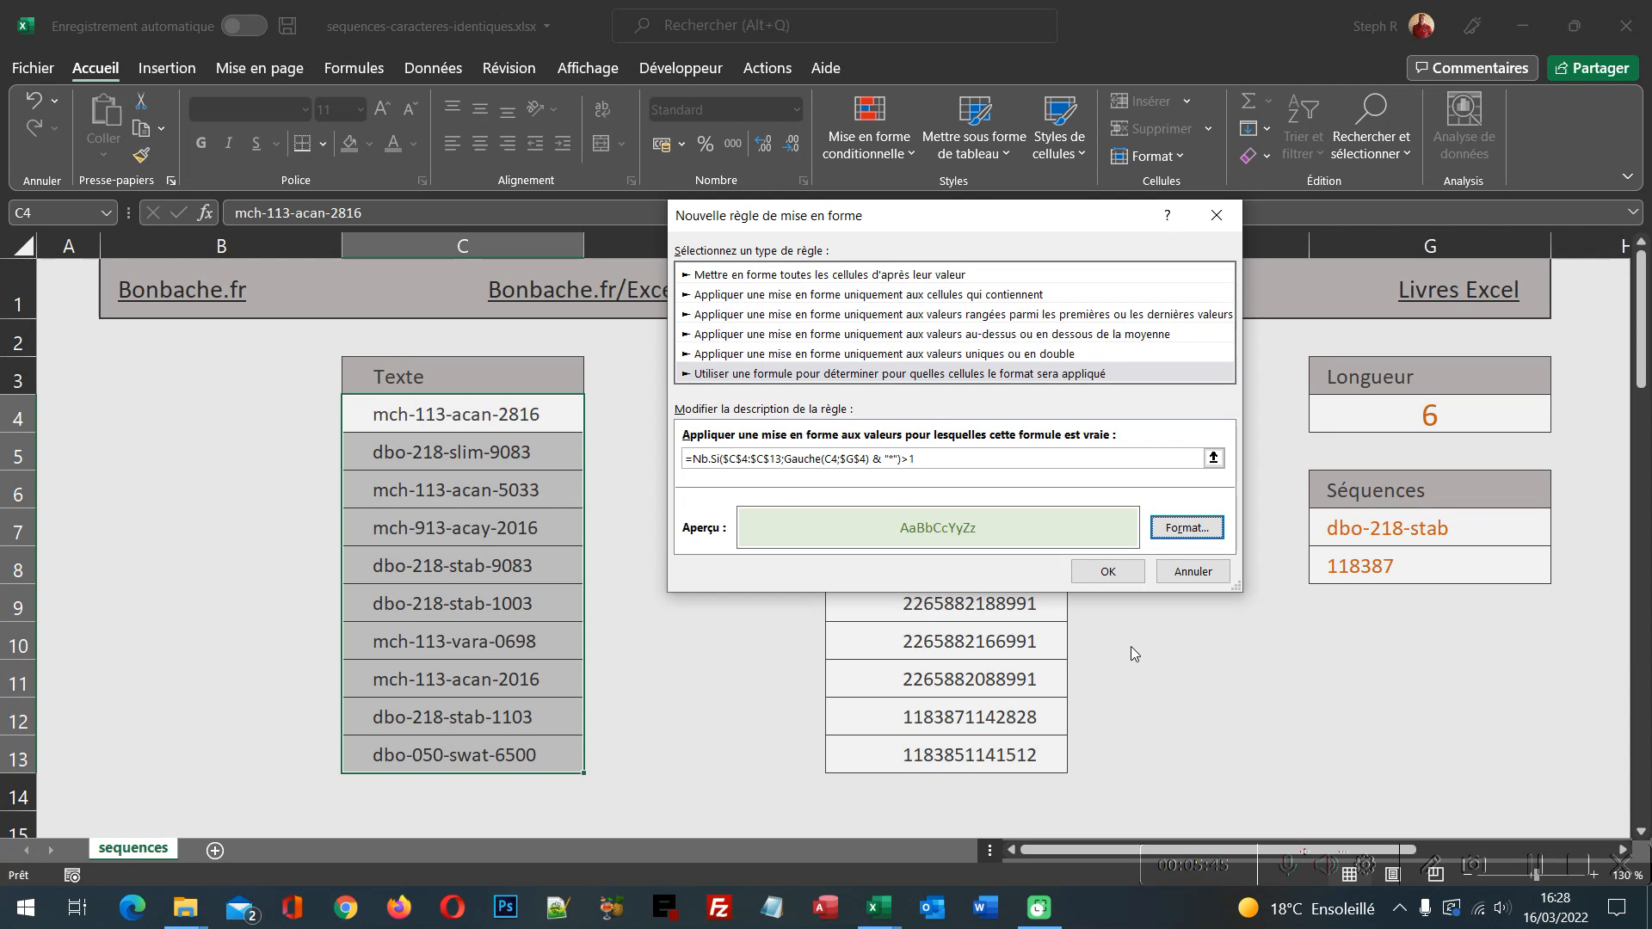
{"action": "left_click", "coordinate": [1107, 571]}
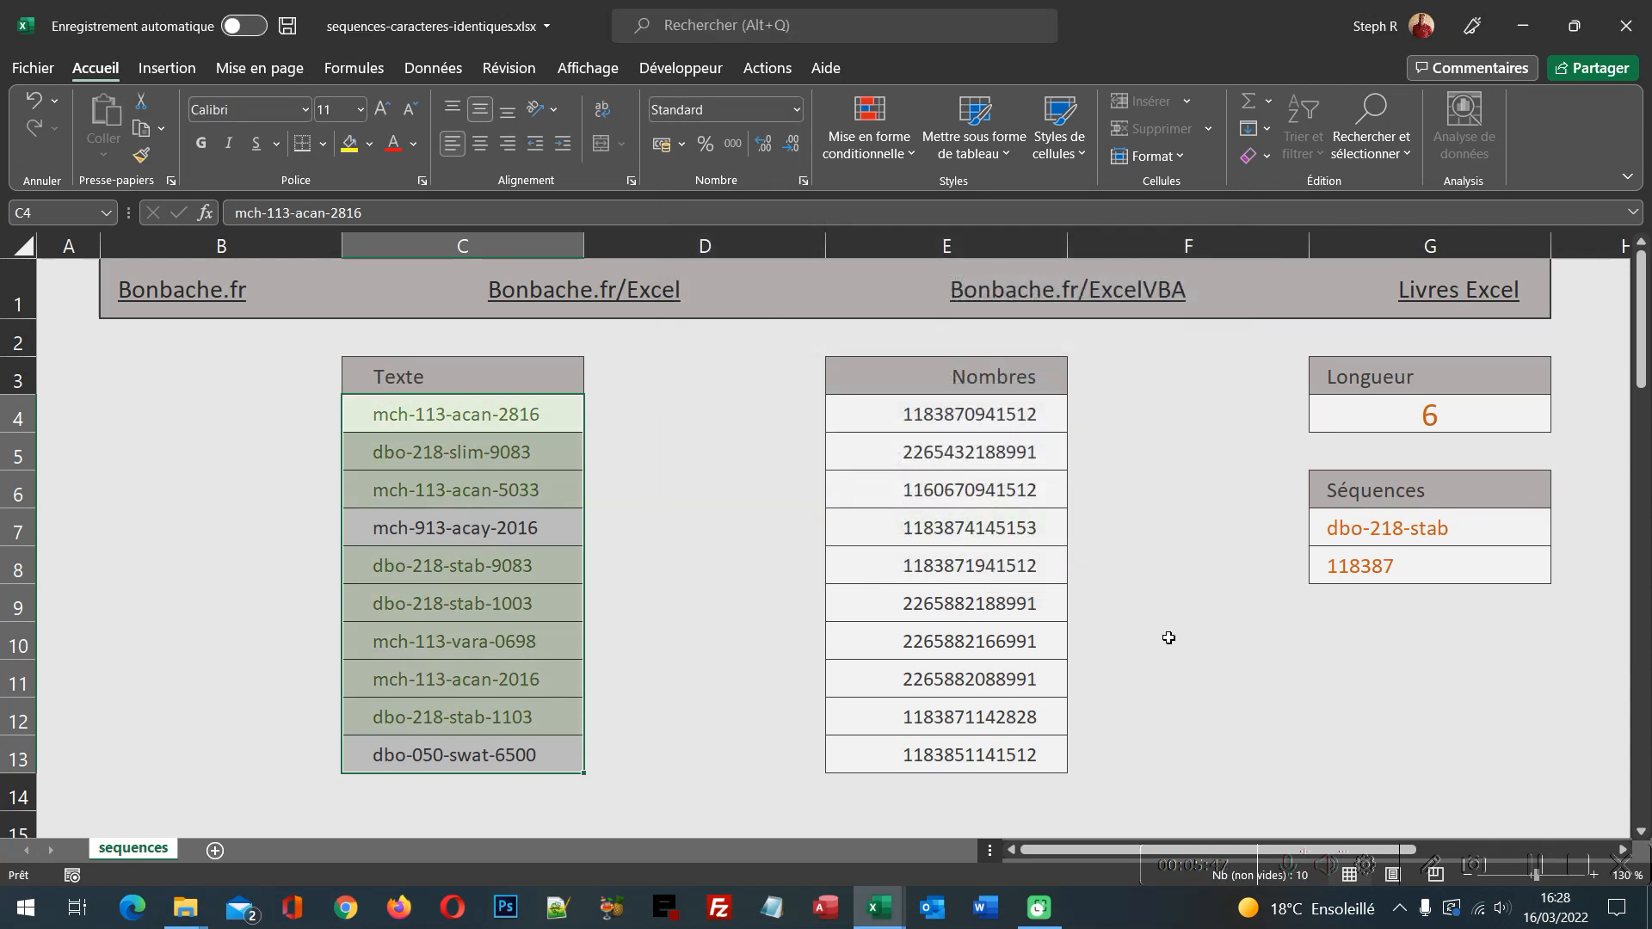
{"action": "left_click", "coordinate": [779, 498]}
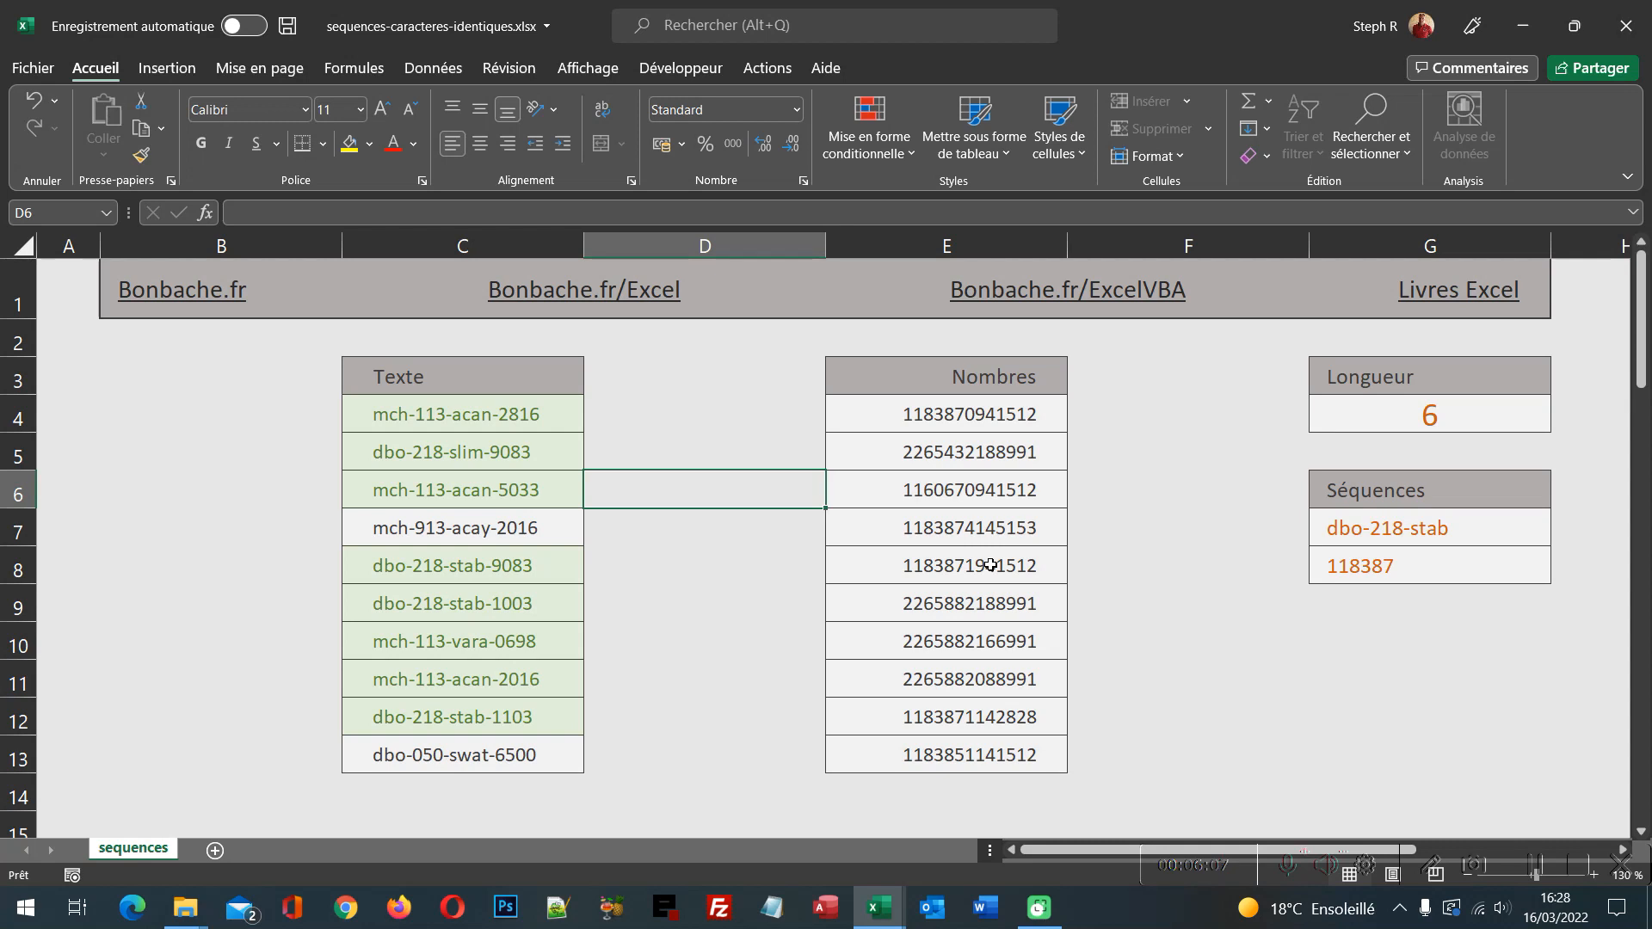
- Set the Longueur value in cell G4 to 10 to test the Texte column's formatting rule
{"action": "left_click", "coordinate": [1430, 409]}
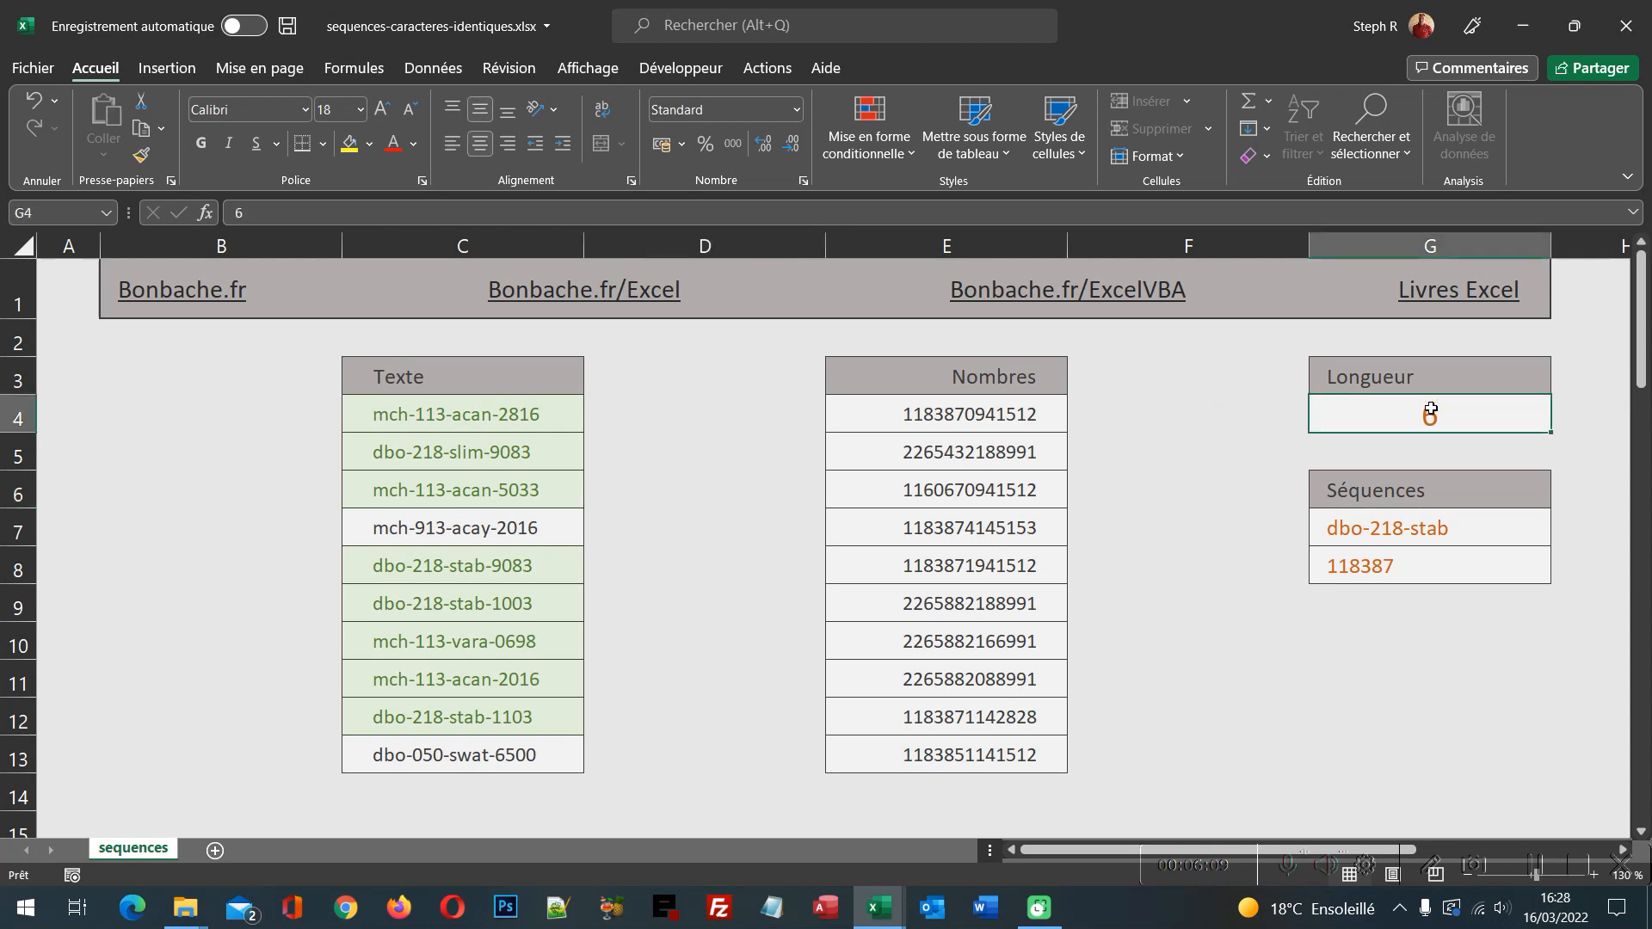
{"action": "type", "text": "10"}
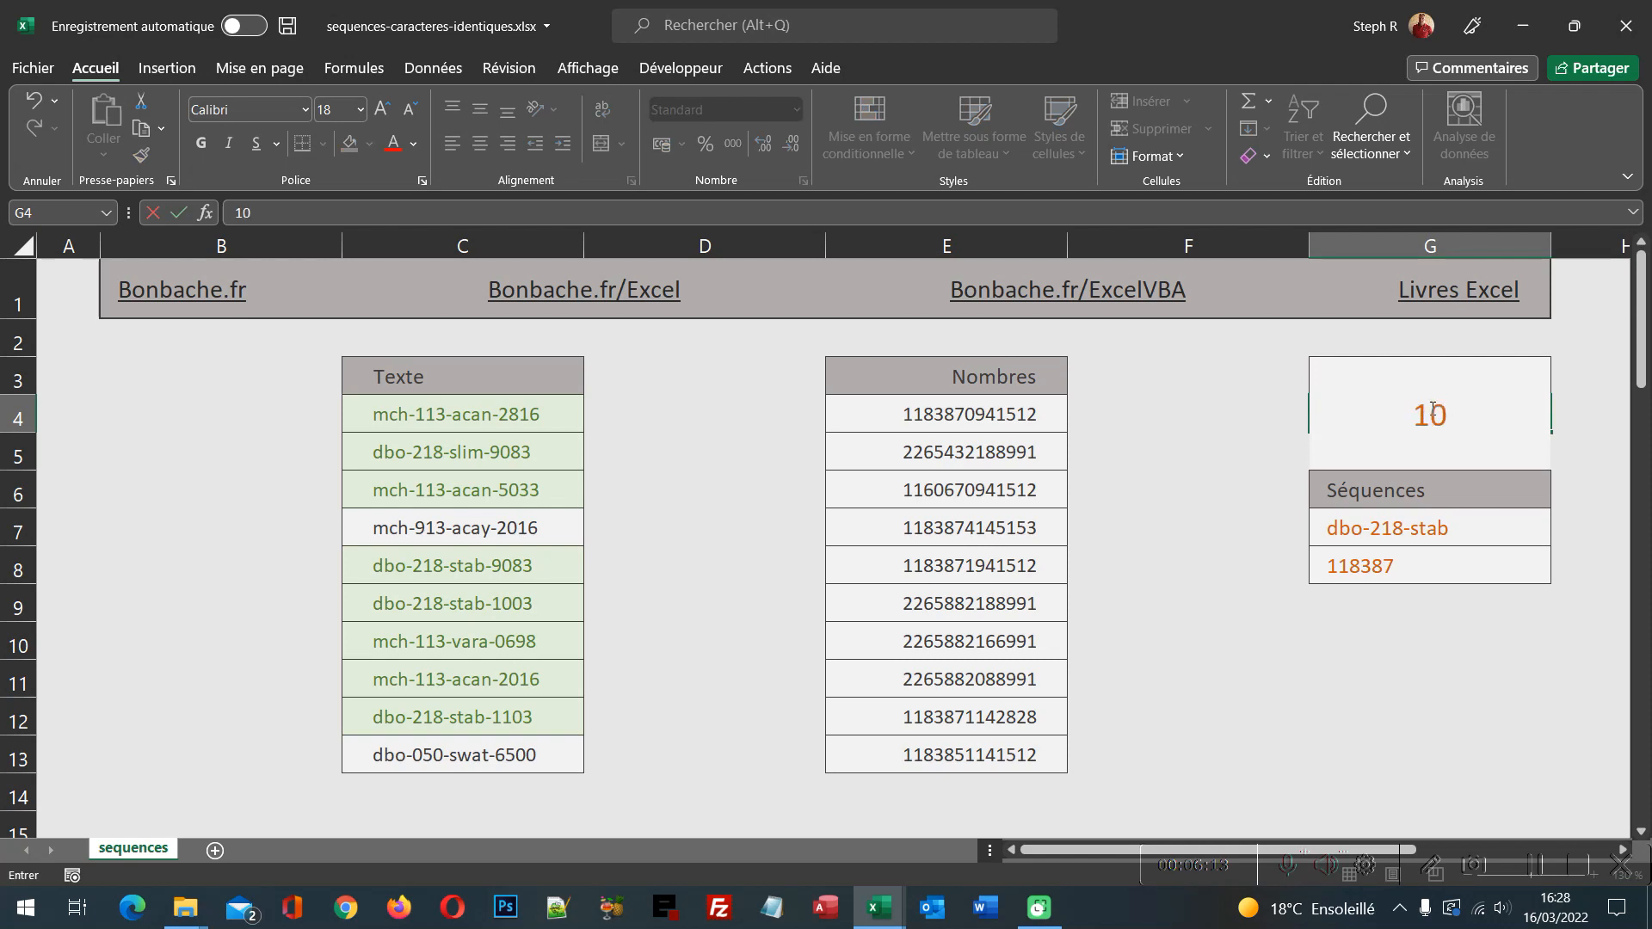
{"action": "key", "text": "Return"}
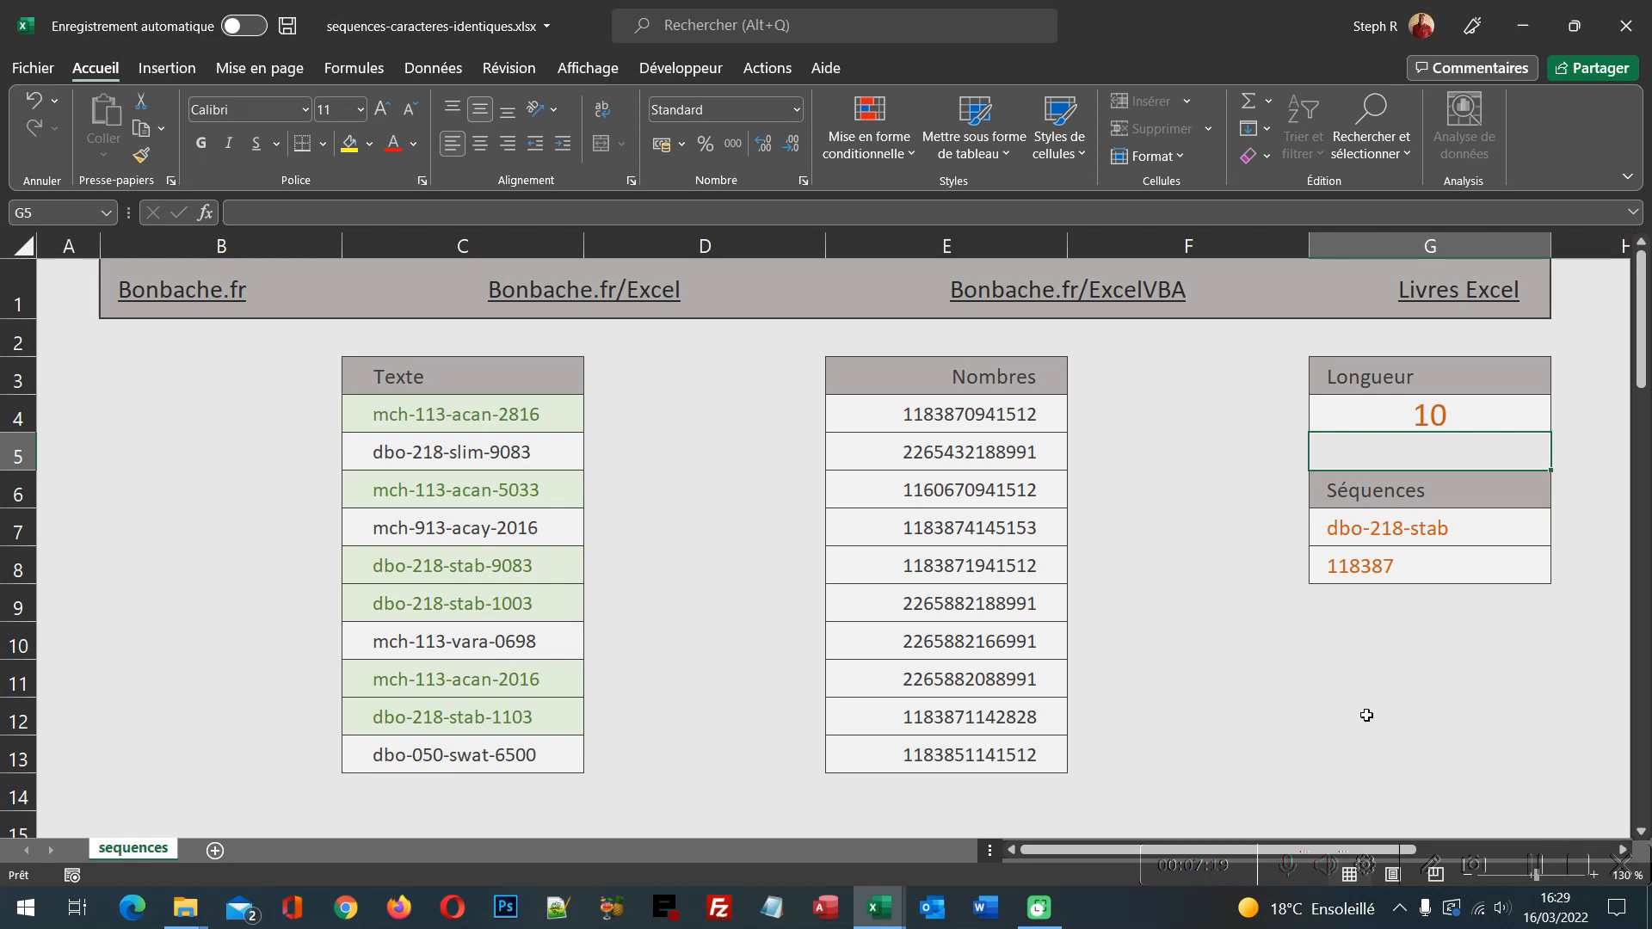
- Start a new formula-based conditional formatting rule for the Nombres column entries, E4:E13
{"action": "left_click_drag", "start_coordinate": [1003, 417], "coordinate": [1007, 751]}
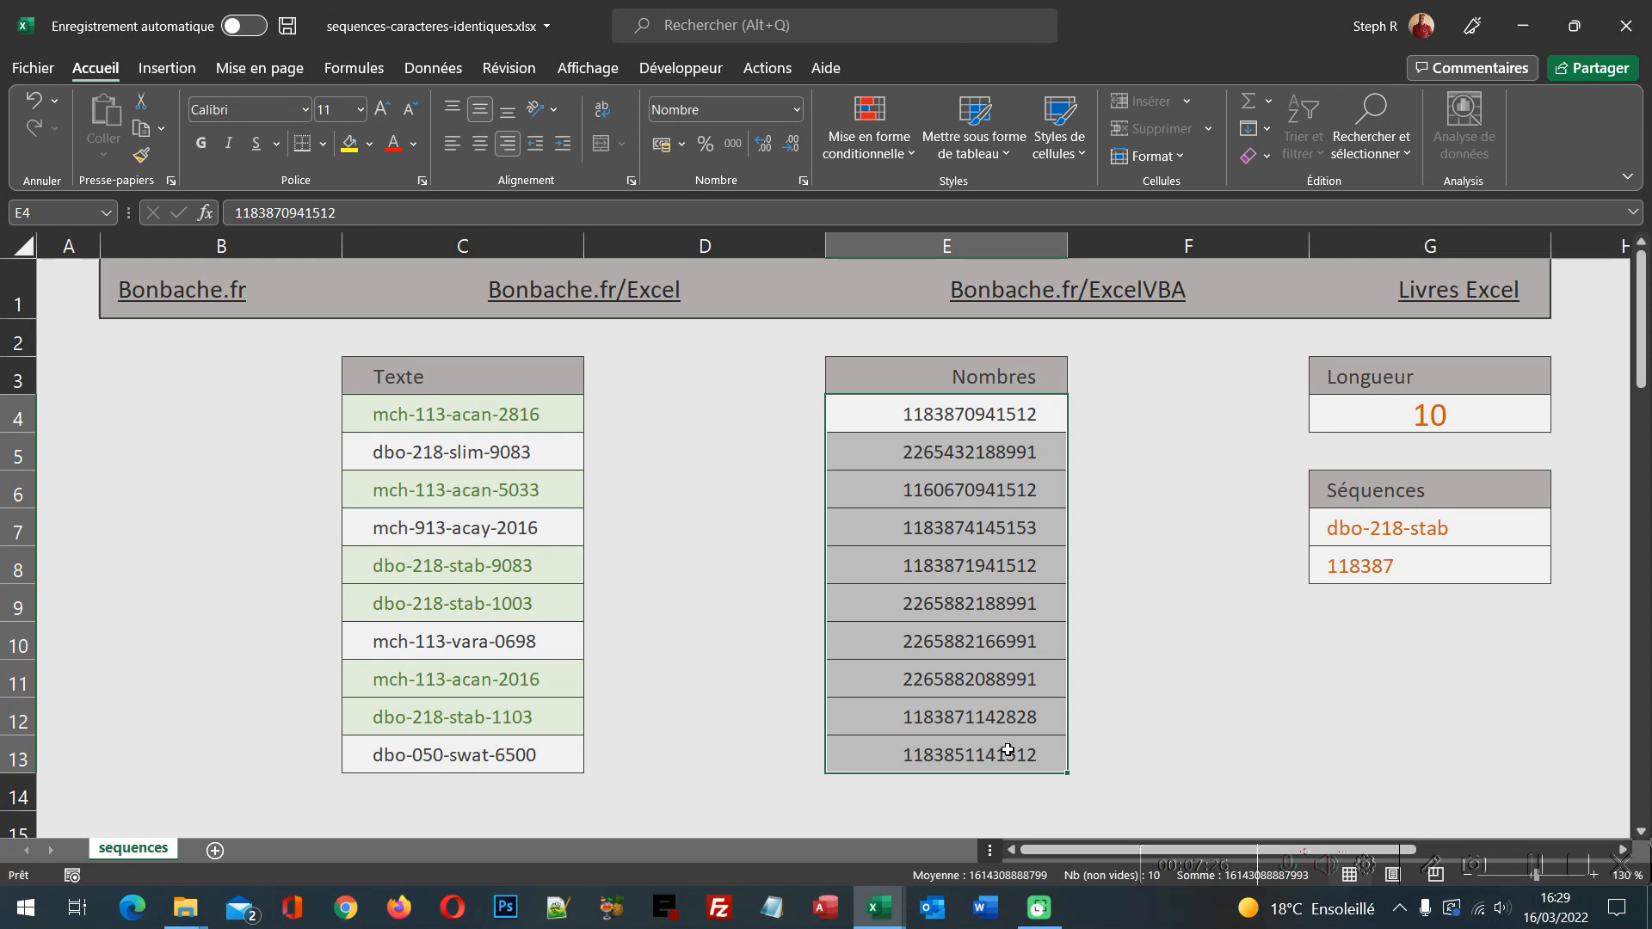
{"action": "left_click", "coordinate": [892, 164]}
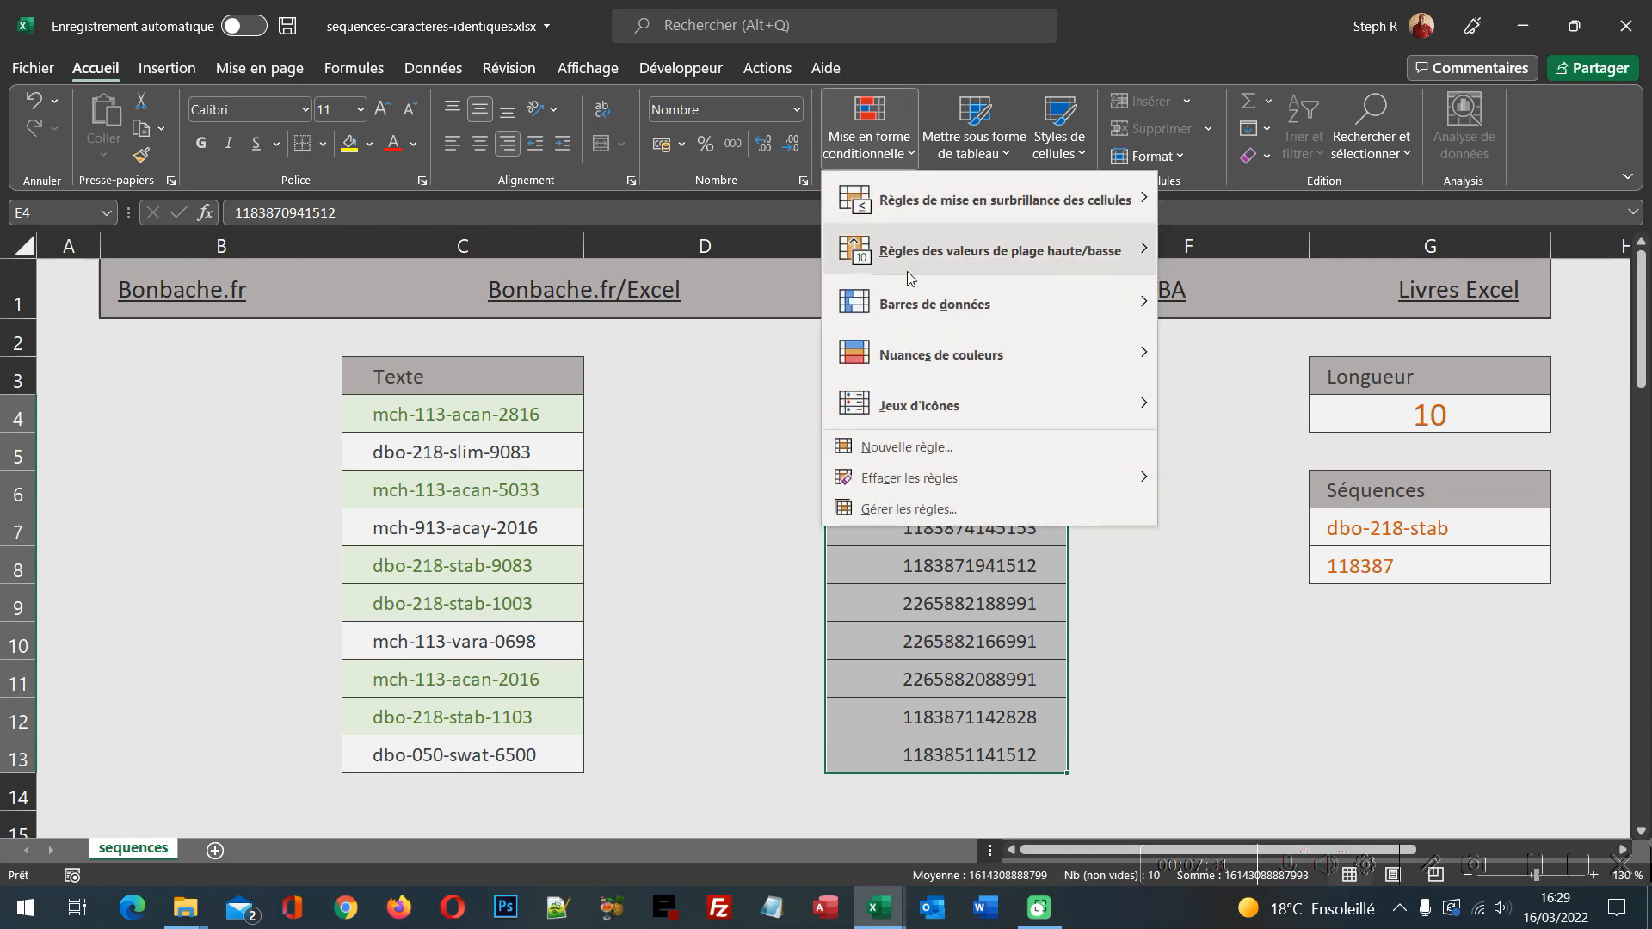
{"action": "left_click", "coordinate": [905, 456]}
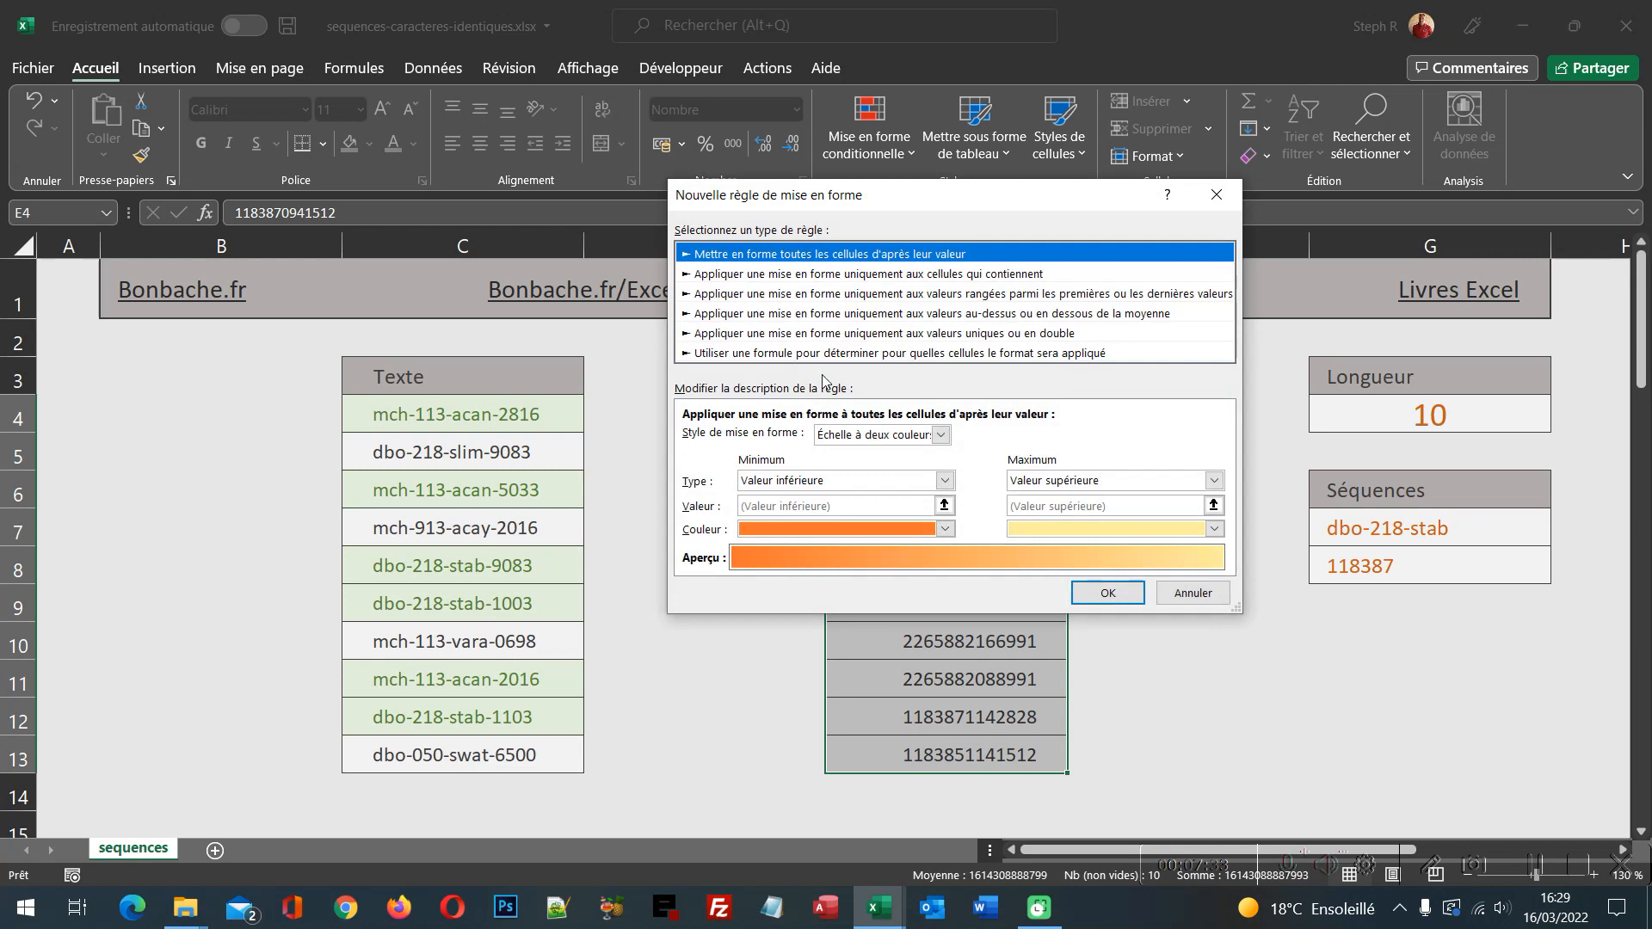
{"action": "left_click", "coordinate": [781, 353]}
{"action": "left_click", "coordinate": [771, 439]}
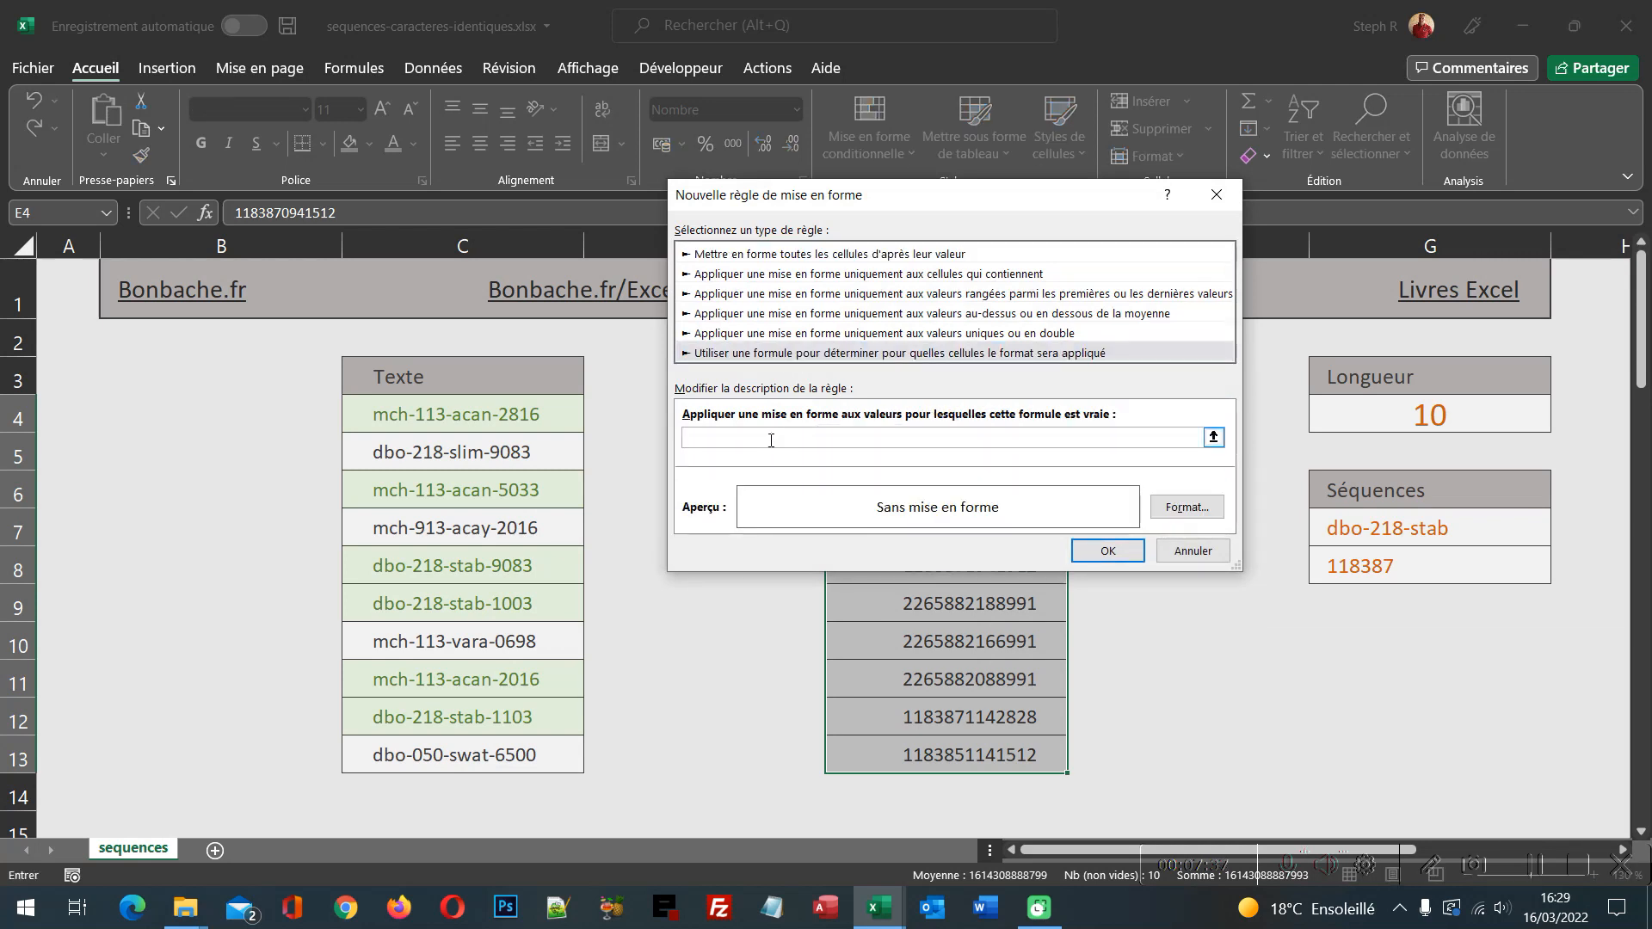
- Begin the rule's formula with =SommeProd((Gauche(E4;$G$4), keeping E4 relative and the Longueur cell absolute
{"action": "type", "text": "=SommeProd"}
{"action": "type", "text": "(("}
{"action": "type", "text": "Gauche("}
{"action": "left_click_drag", "start_coordinate": [1078, 204], "coordinate": [655, 307]}
{"action": "left_click", "coordinate": [990, 413]}
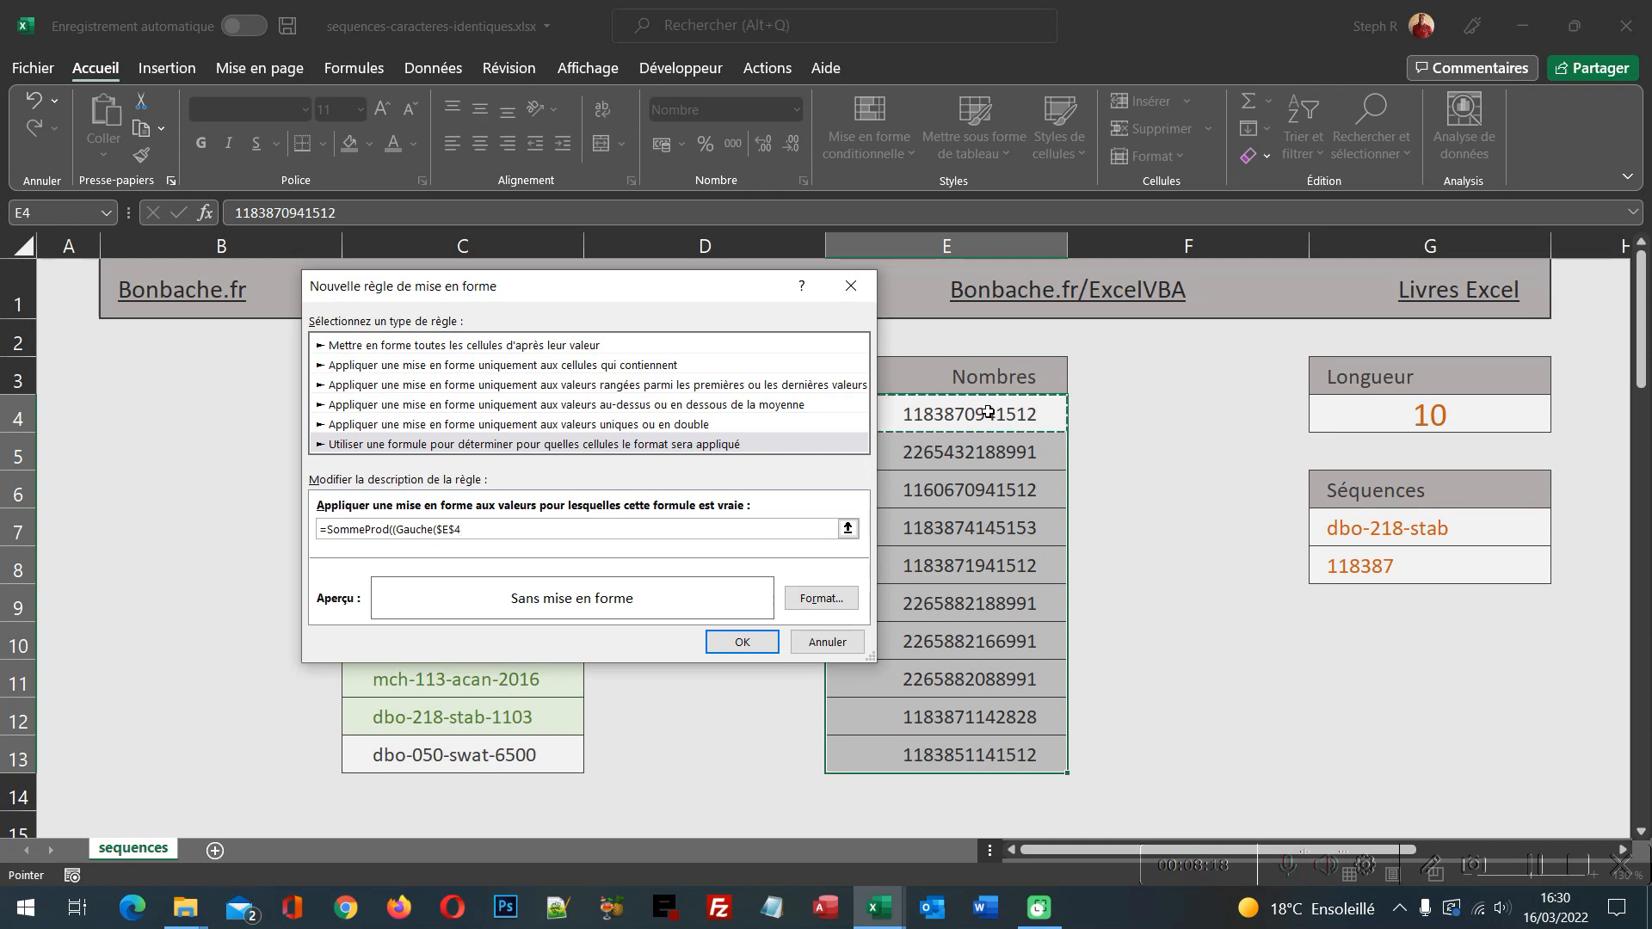
{"action": "key", "text": "F4"}
{"action": "key", "text": "F4"}
{"action": "key", "text": "F4"}
{"action": "type", "text": ";"}
{"action": "left_click", "coordinate": [1440, 419]}
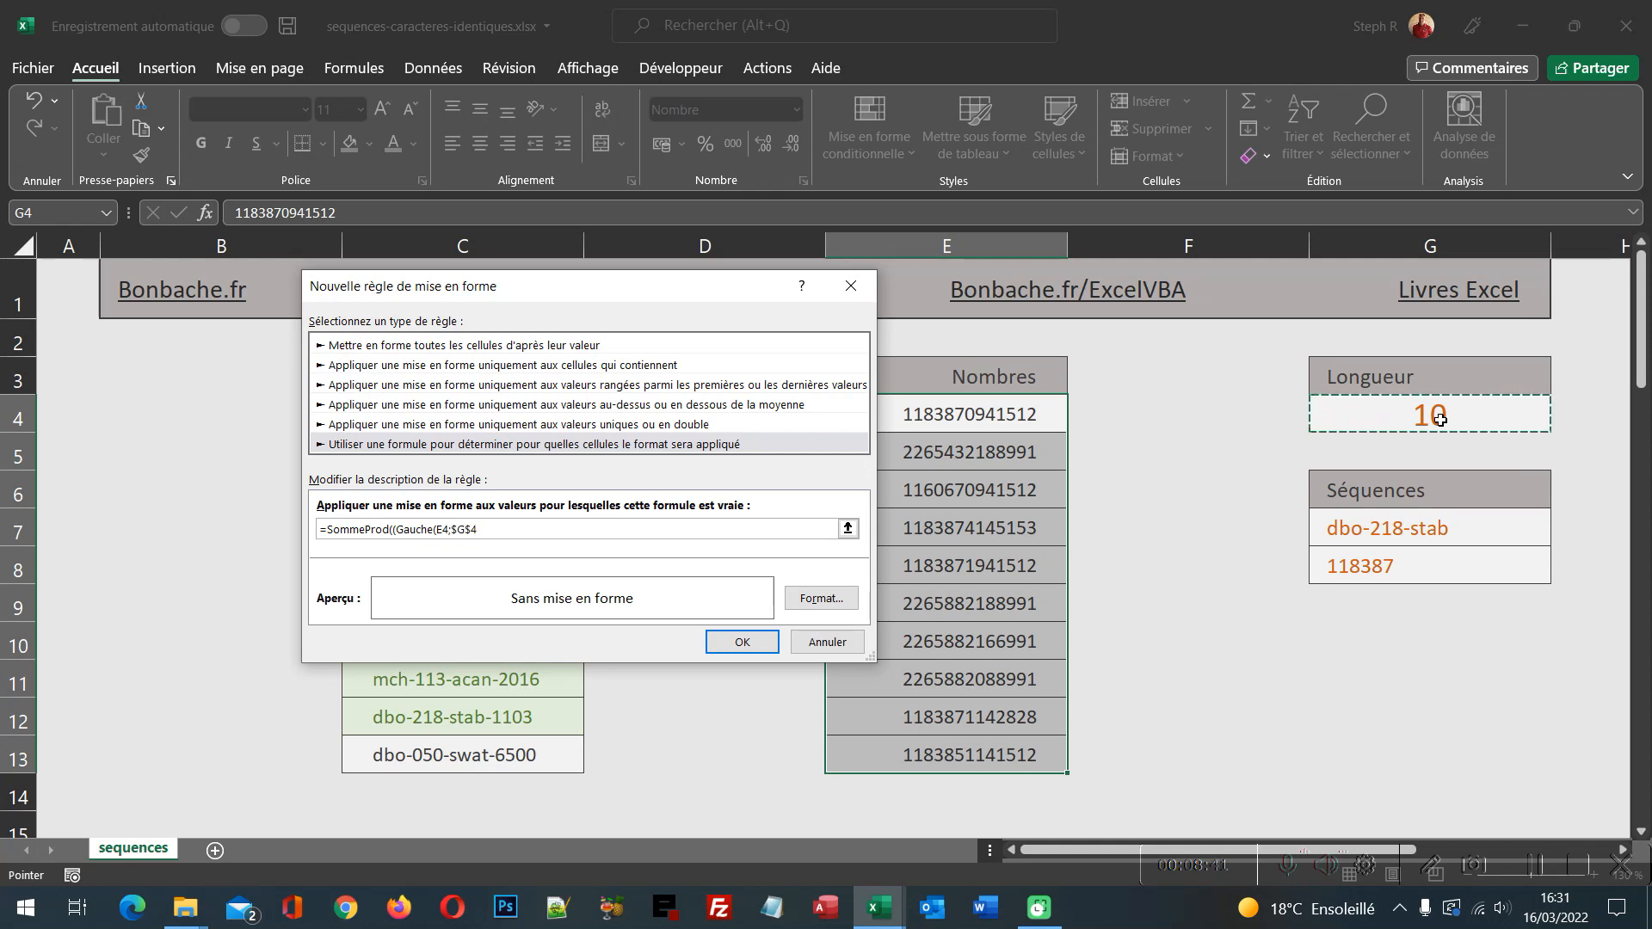
{"action": "type", "text": ")"}
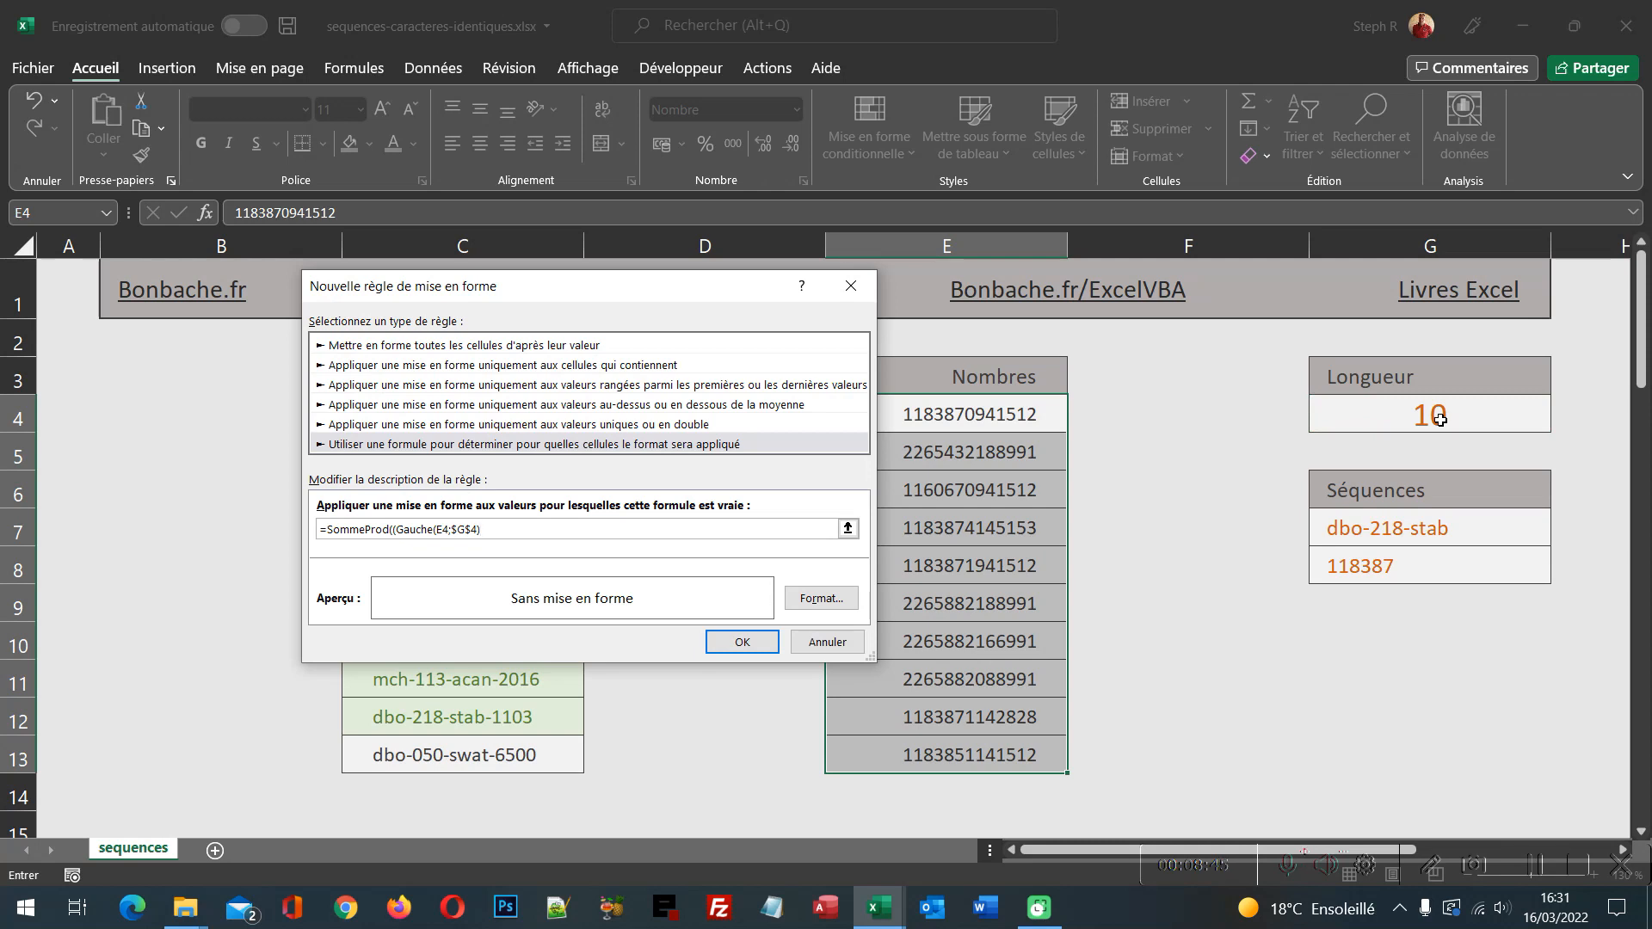
- Complete the formula by comparing with Gauche($E$4:$E$13;$G$4), multiplying the comparison by 1 and testing the SommeProd result for >1
{"action": "type", "text": "="}
{"action": "type", "text": "Gauche("}
{"action": "left_click_drag", "start_coordinate": [1019, 410], "coordinate": [1016, 740]}
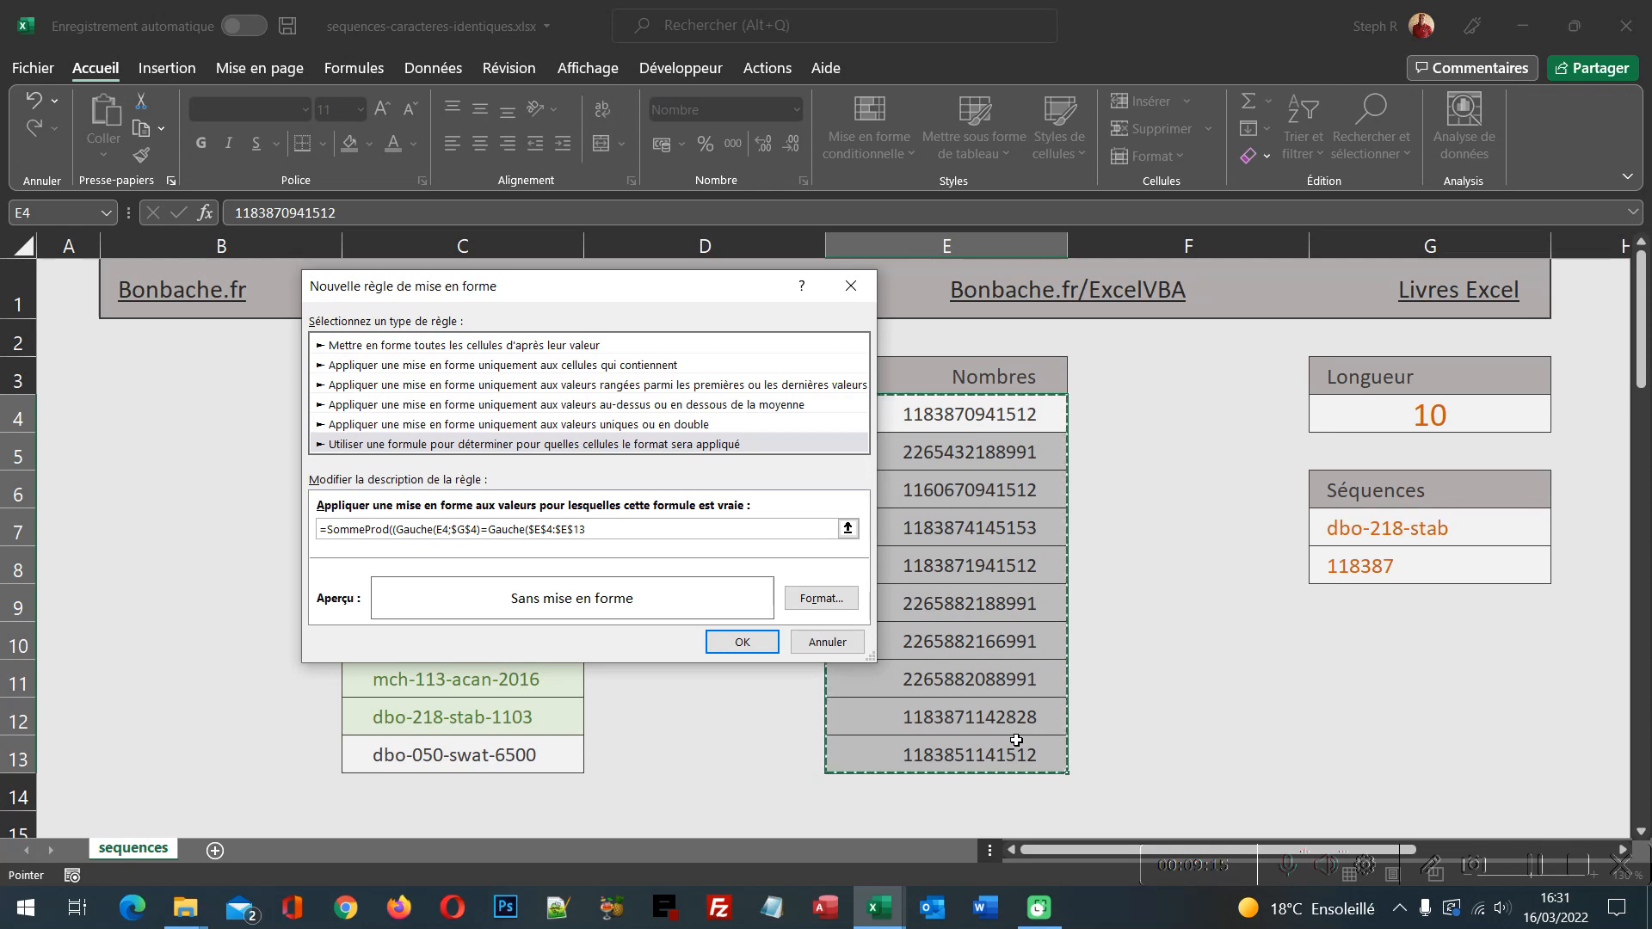
{"action": "type", "text": ";"}
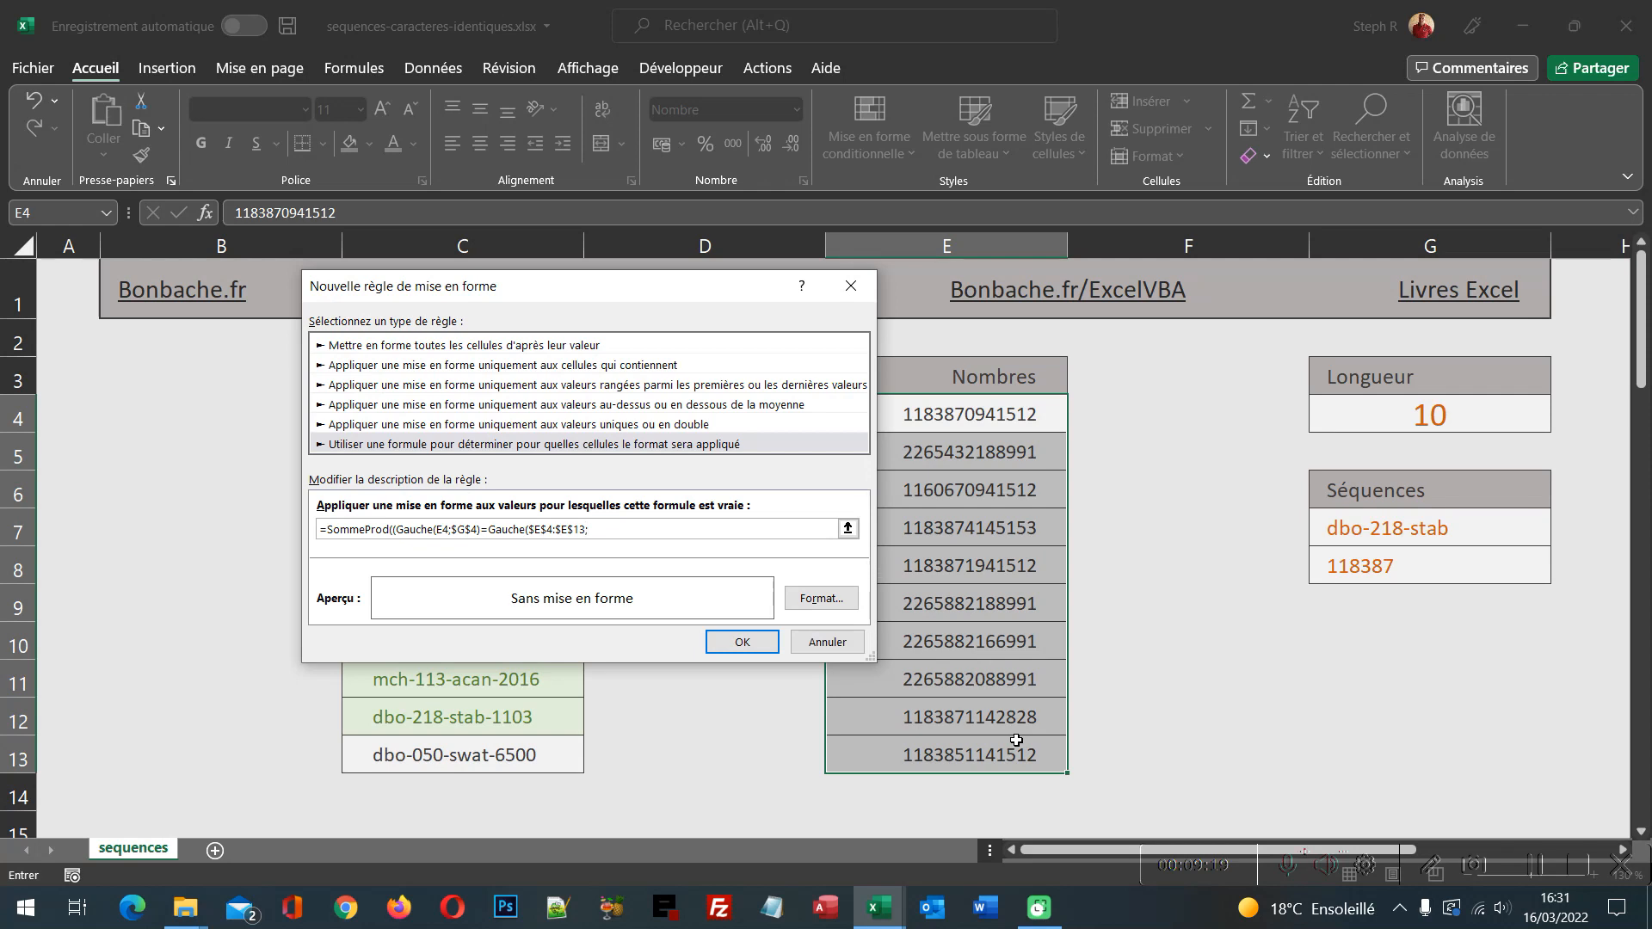
{"action": "left_click", "coordinate": [1478, 413]}
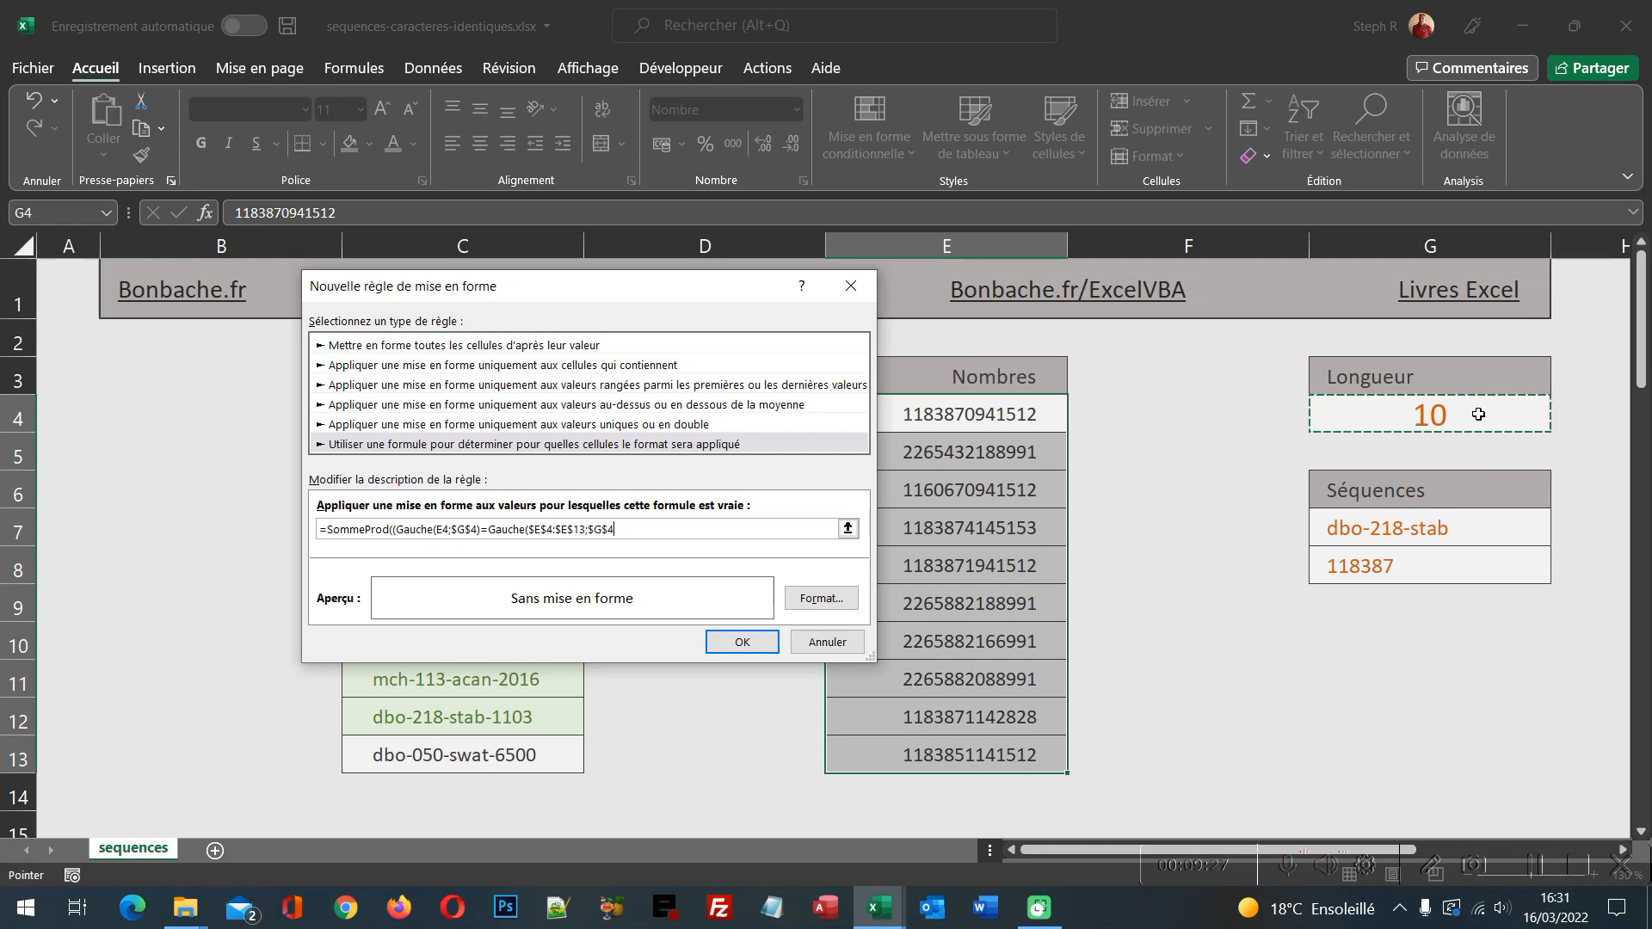
{"action": "type", "text": ")"}
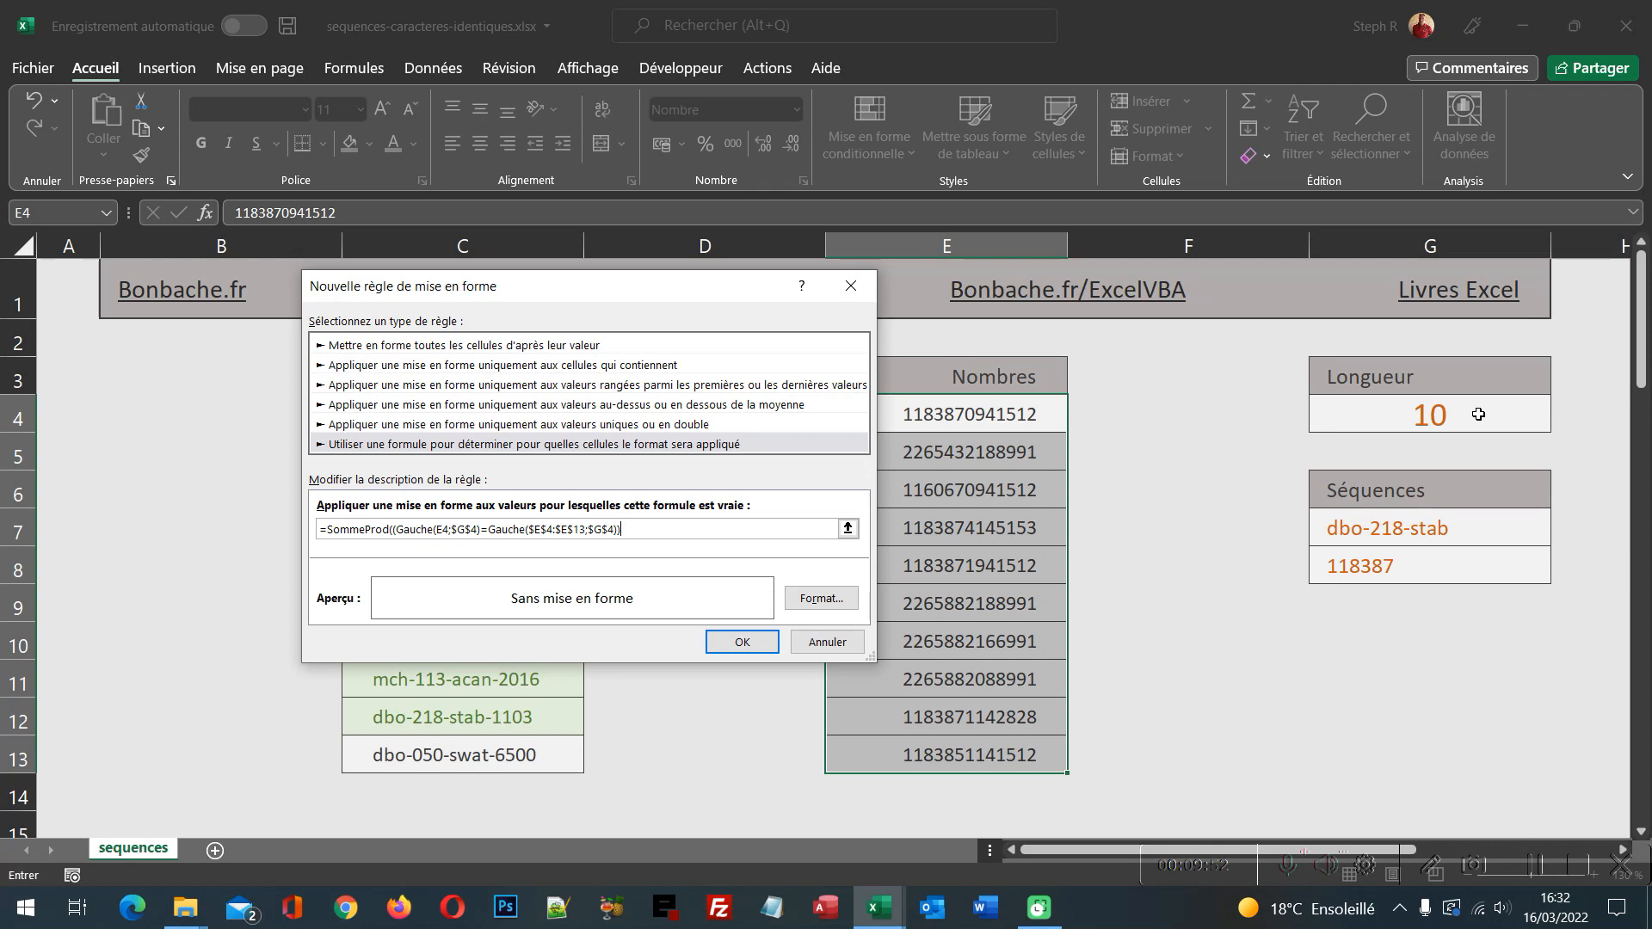
{"action": "type", "text": "*"}
{"action": "type", "text": ">1"}
- Give the rule a light green fill and dark green font colour, and apply it to the Nombres column
{"action": "left_click", "coordinate": [831, 606]}
{"action": "left_click", "coordinate": [899, 125]}
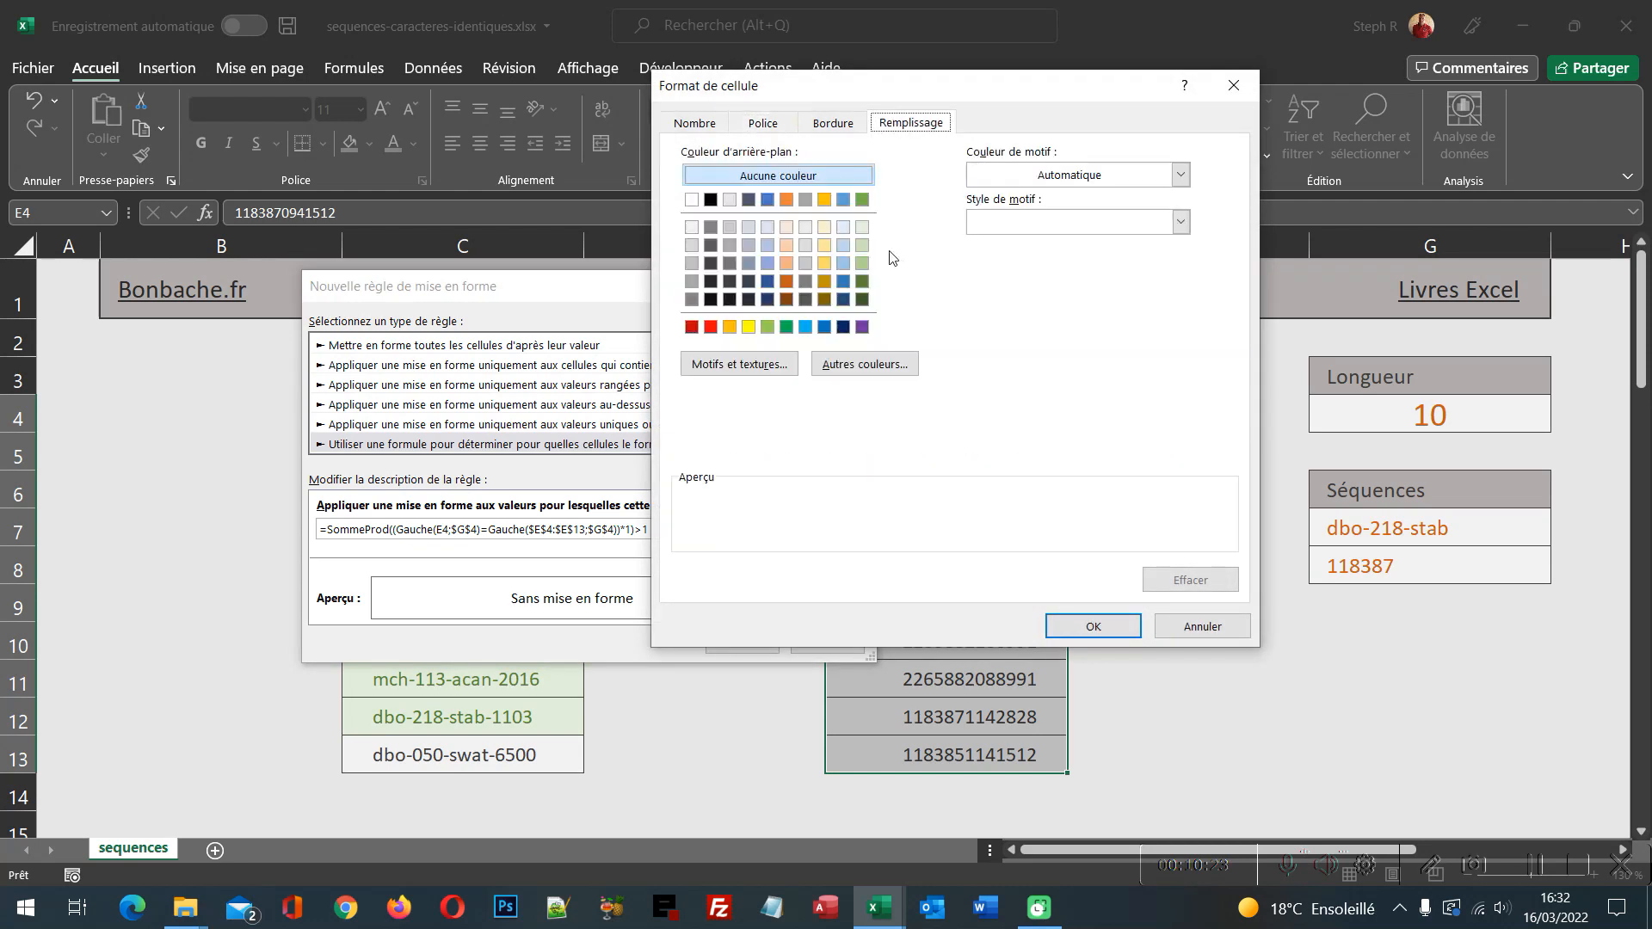
{"action": "left_click", "coordinate": [863, 228]}
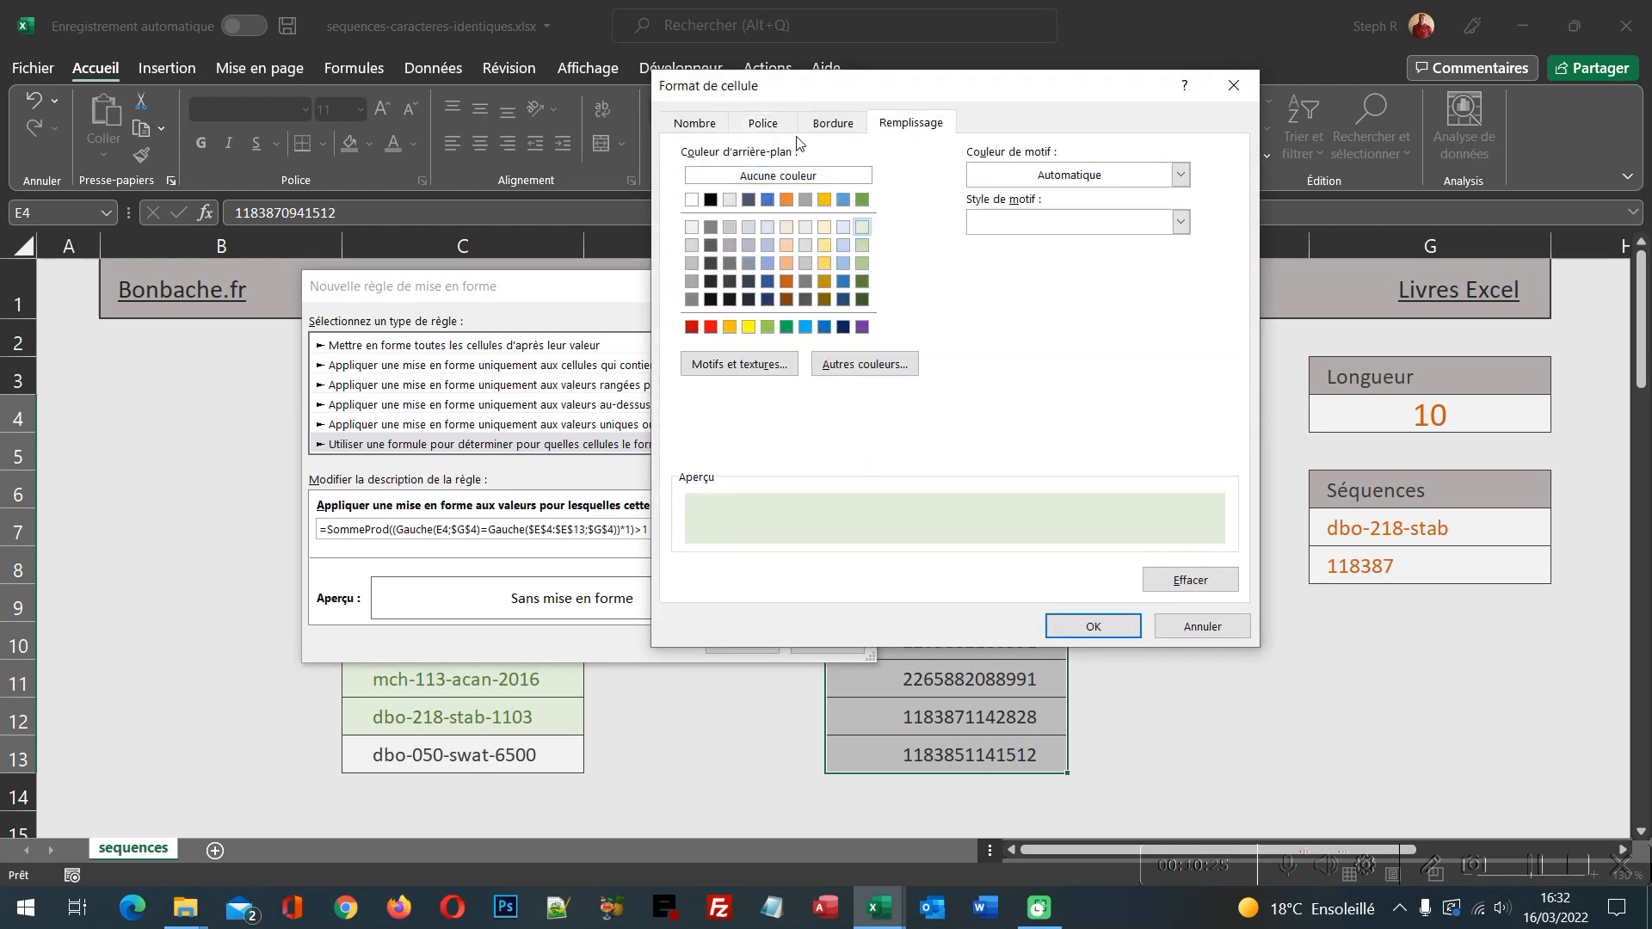
{"action": "left_click", "coordinate": [773, 125]}
{"action": "left_click", "coordinate": [1088, 309]}
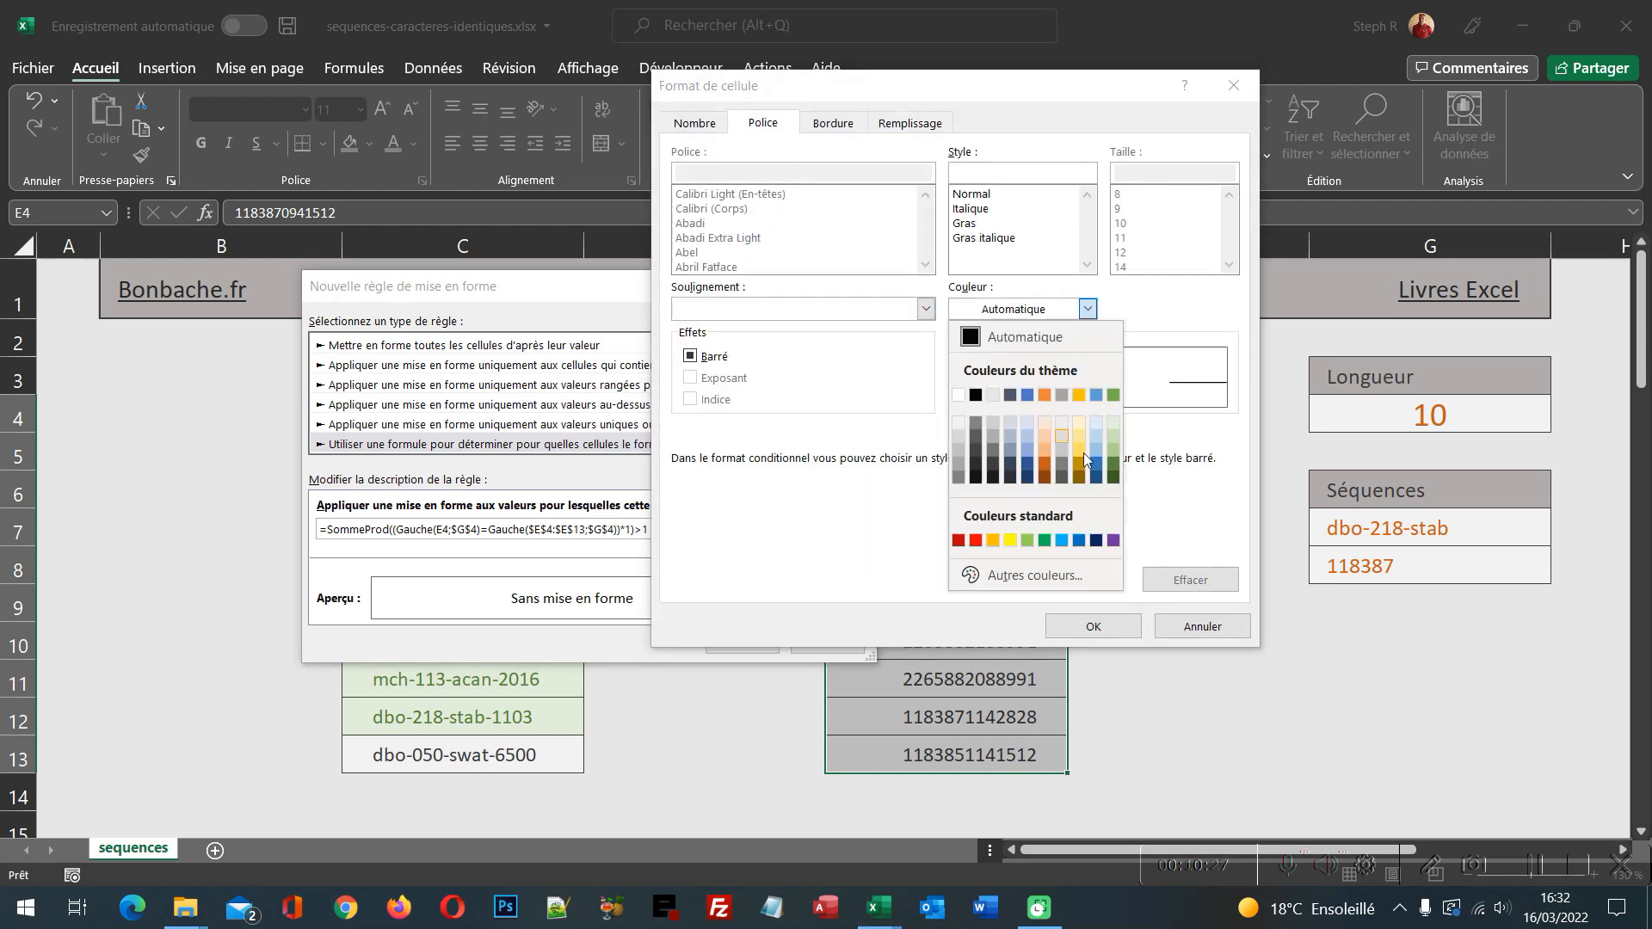
{"action": "left_click", "coordinate": [1115, 470]}
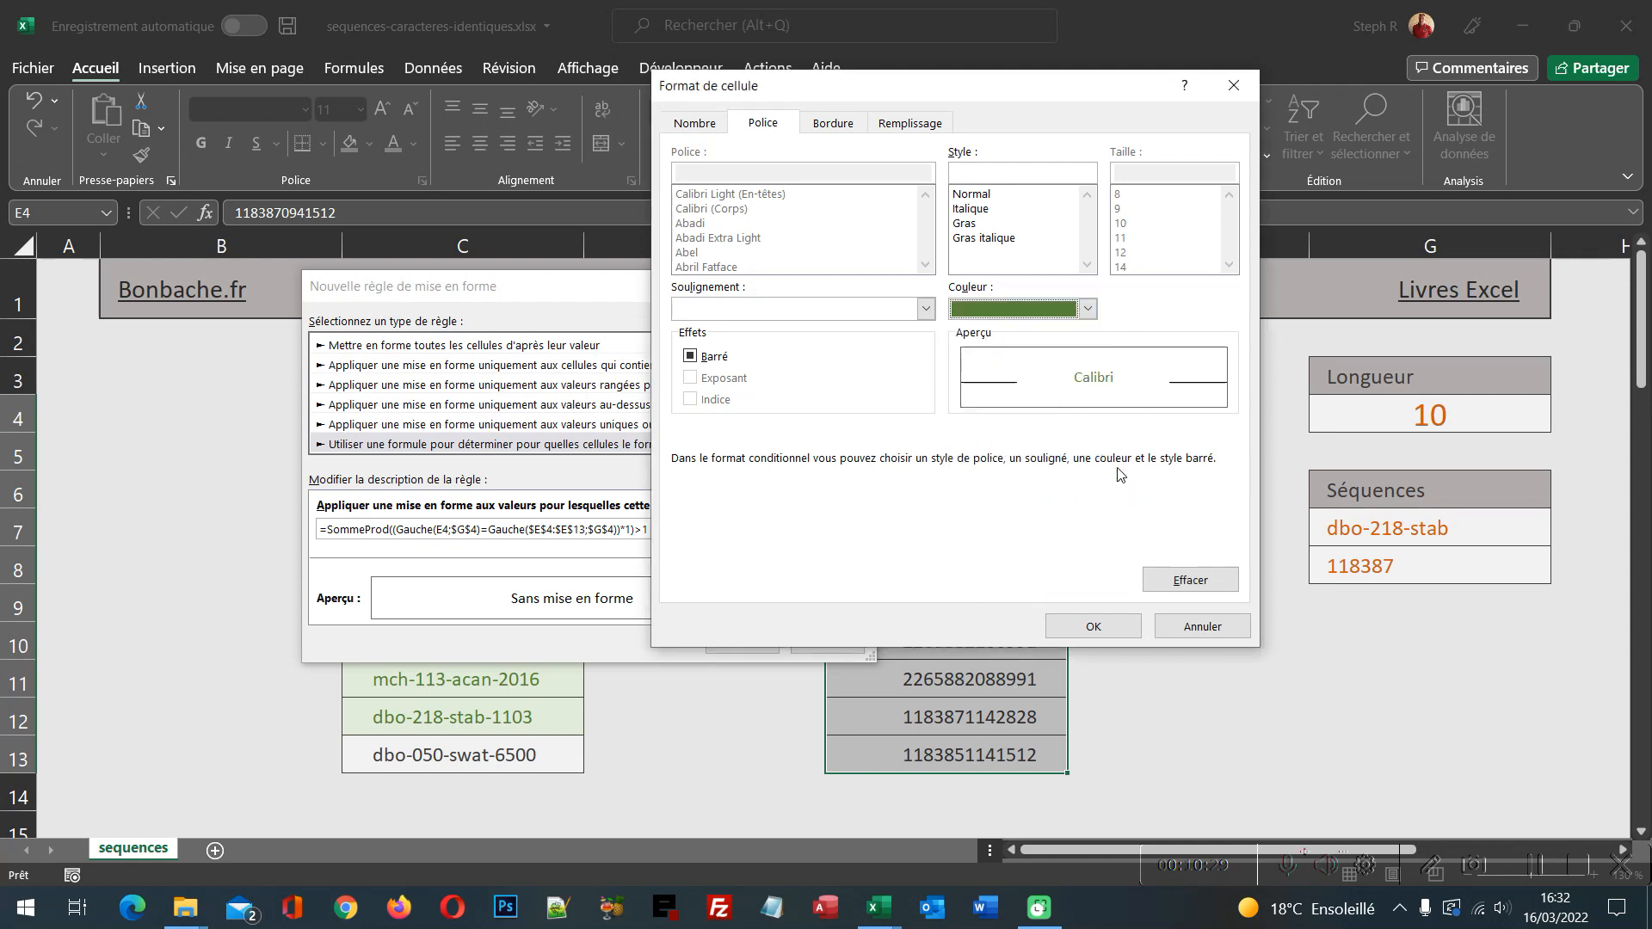
{"action": "left_click", "coordinate": [1087, 618]}
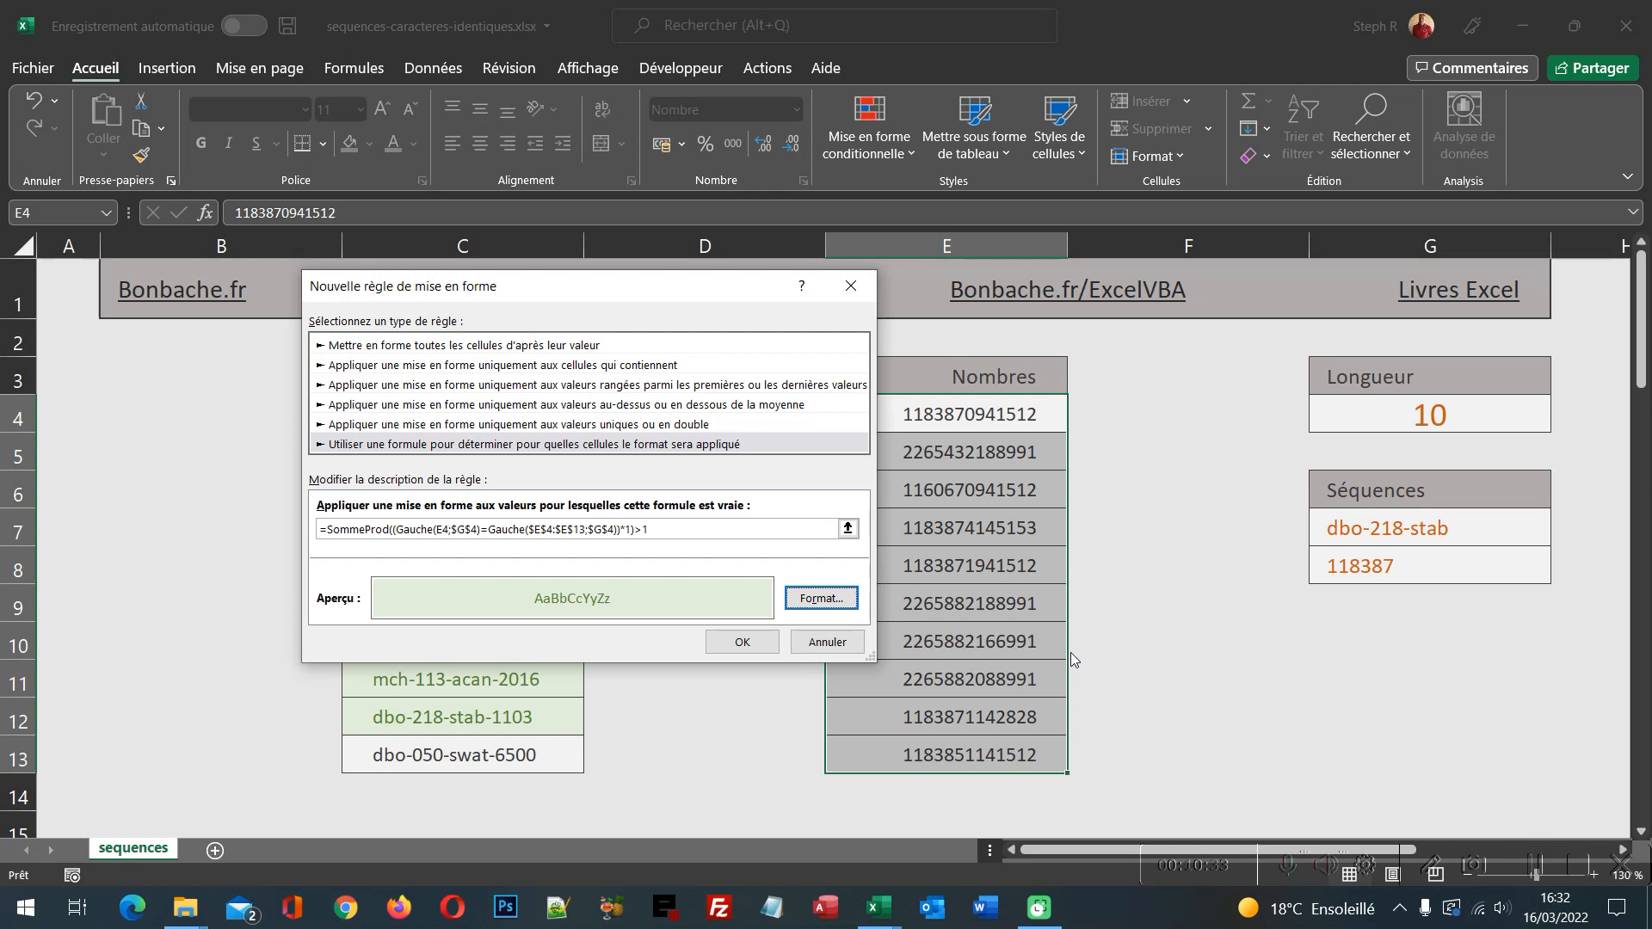
{"action": "left_click", "coordinate": [743, 643]}
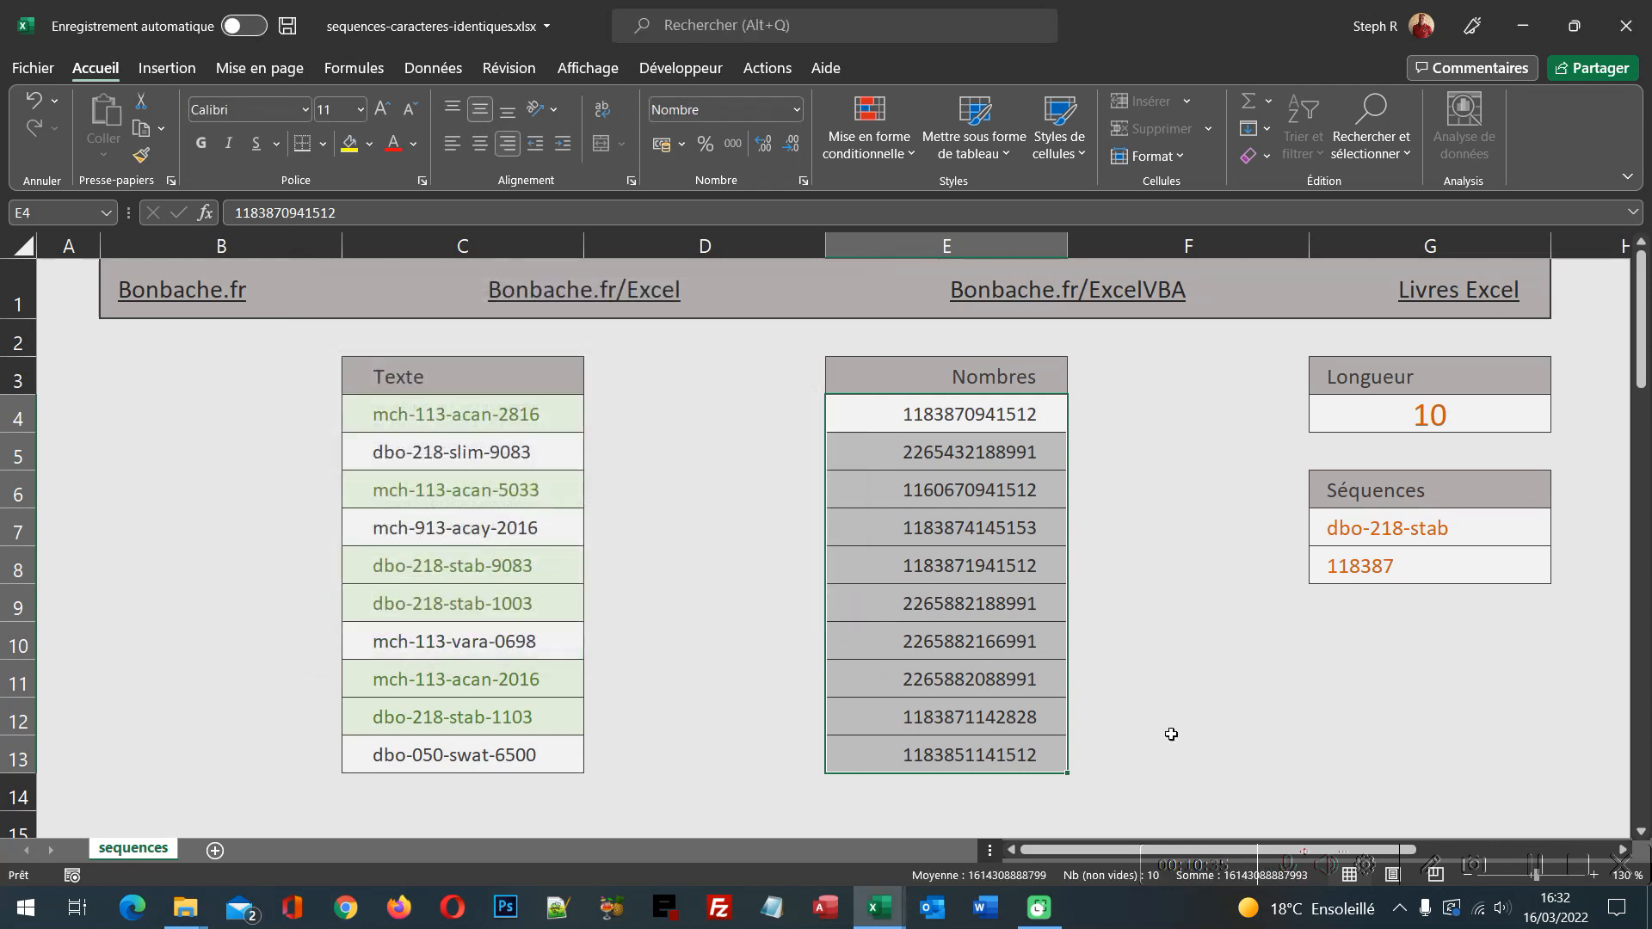
{"action": "left_click", "coordinate": [1283, 727]}
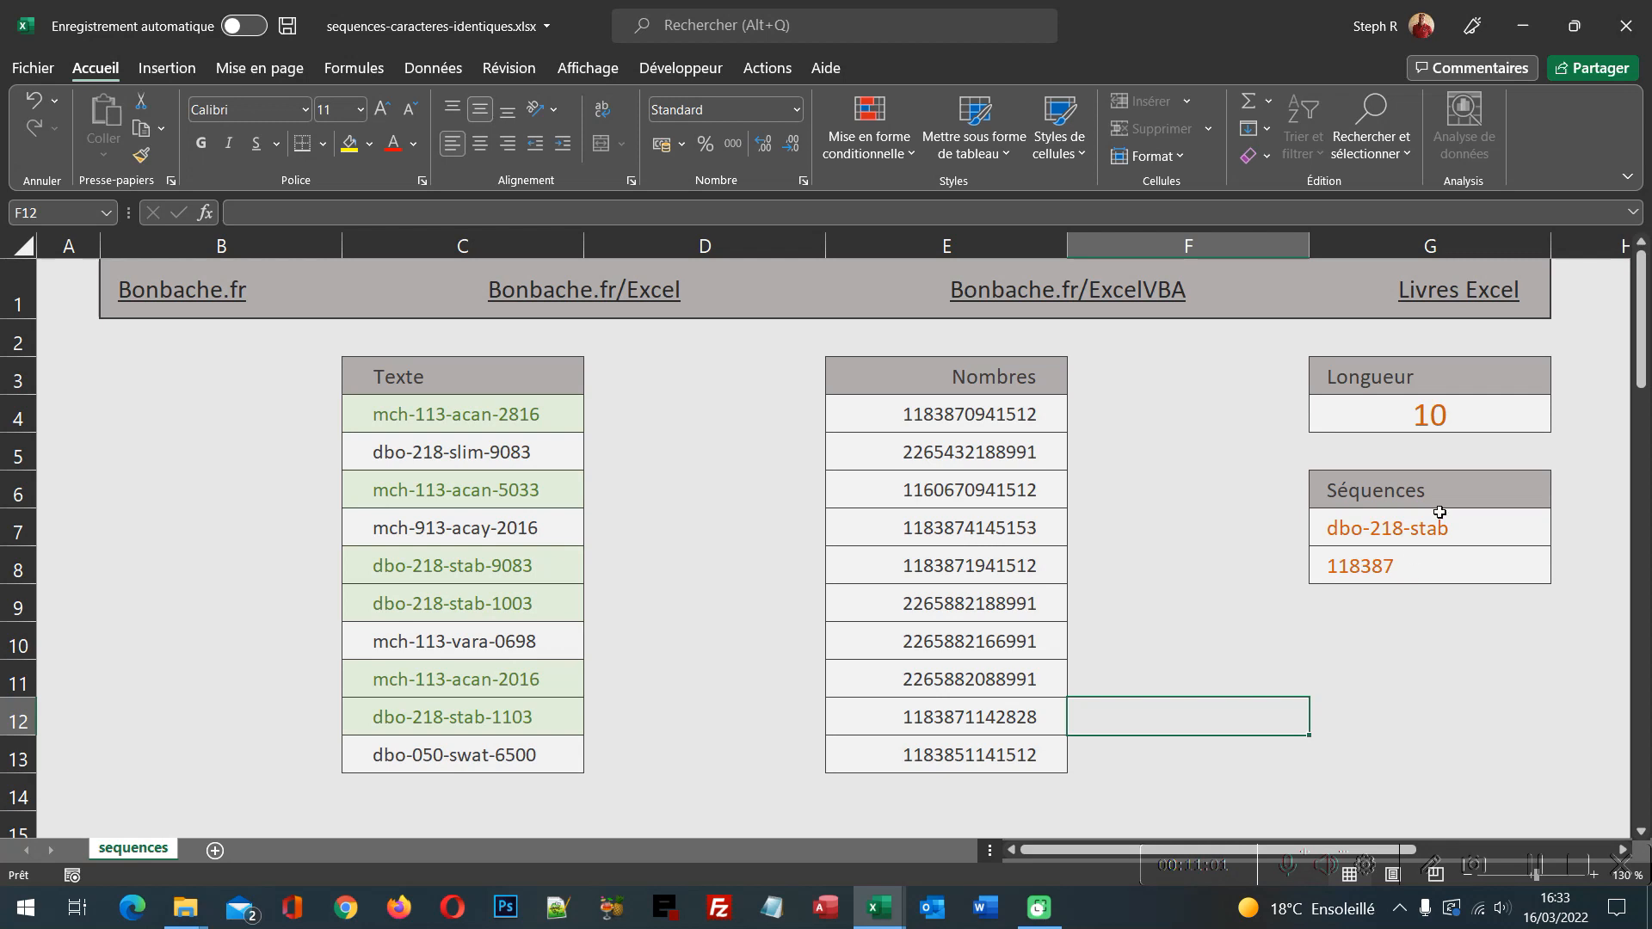
- Set the Longueur value in cell G4 to 6 to test both columns' formatting rules
{"action": "left_click", "coordinate": [1431, 417]}
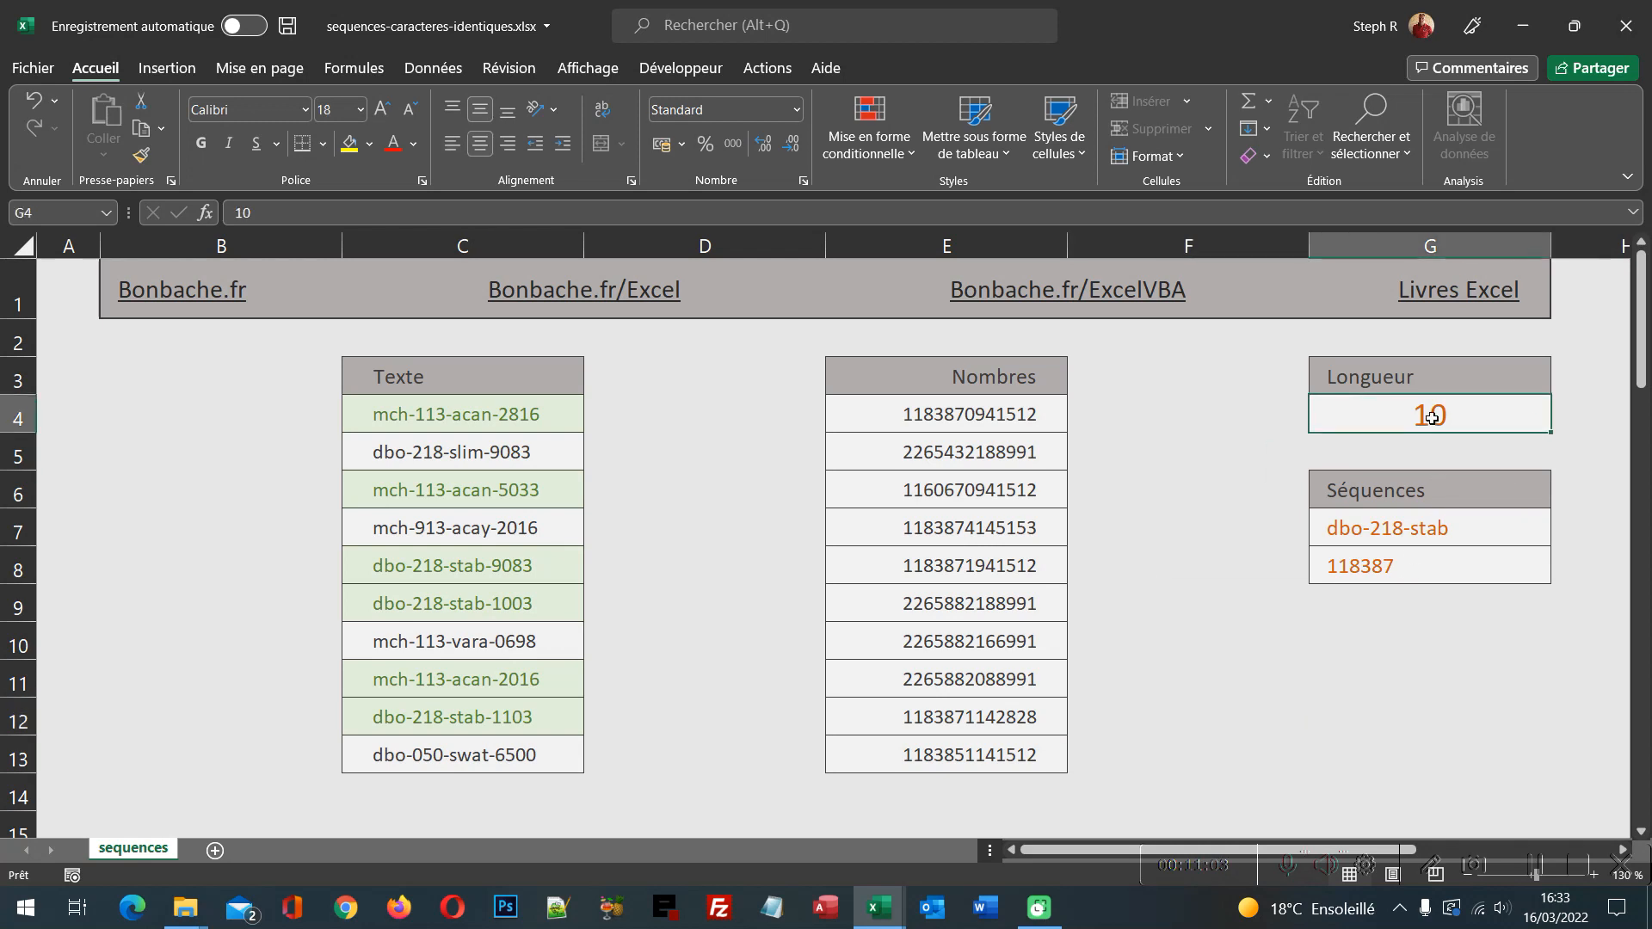
{"action": "type", "text": "6"}
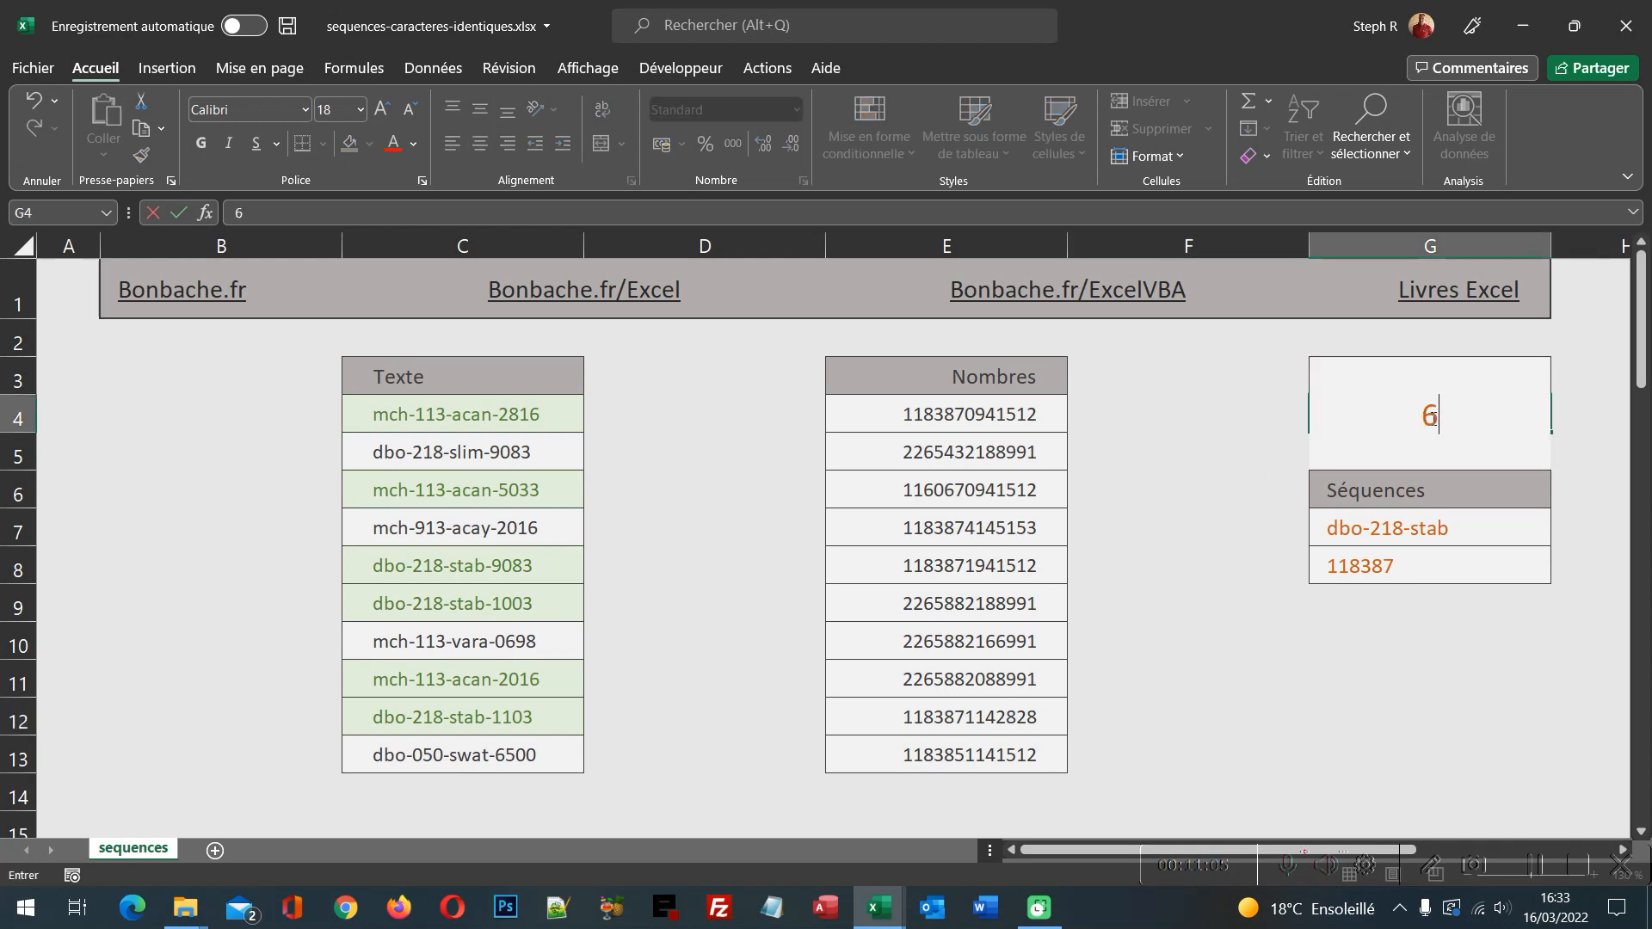
{"action": "key", "text": "Return"}
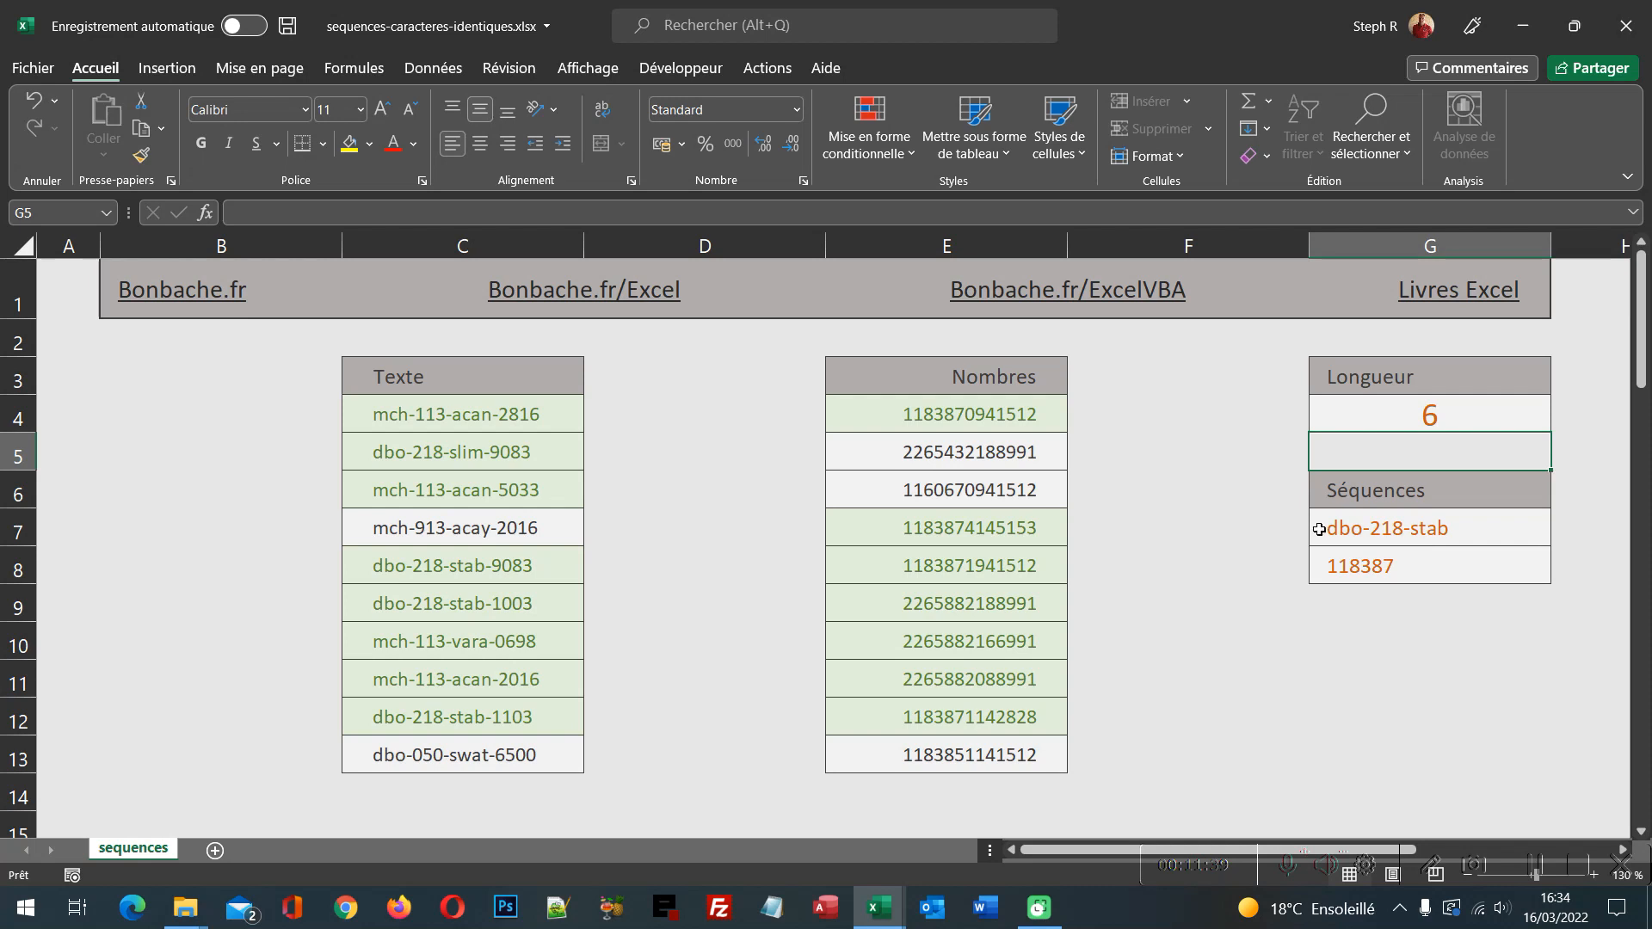
- Start another formula-based conditional formatting rule for the Texte column entries, C4:C13
{"action": "left_click_drag", "start_coordinate": [486, 419], "coordinate": [489, 754]}
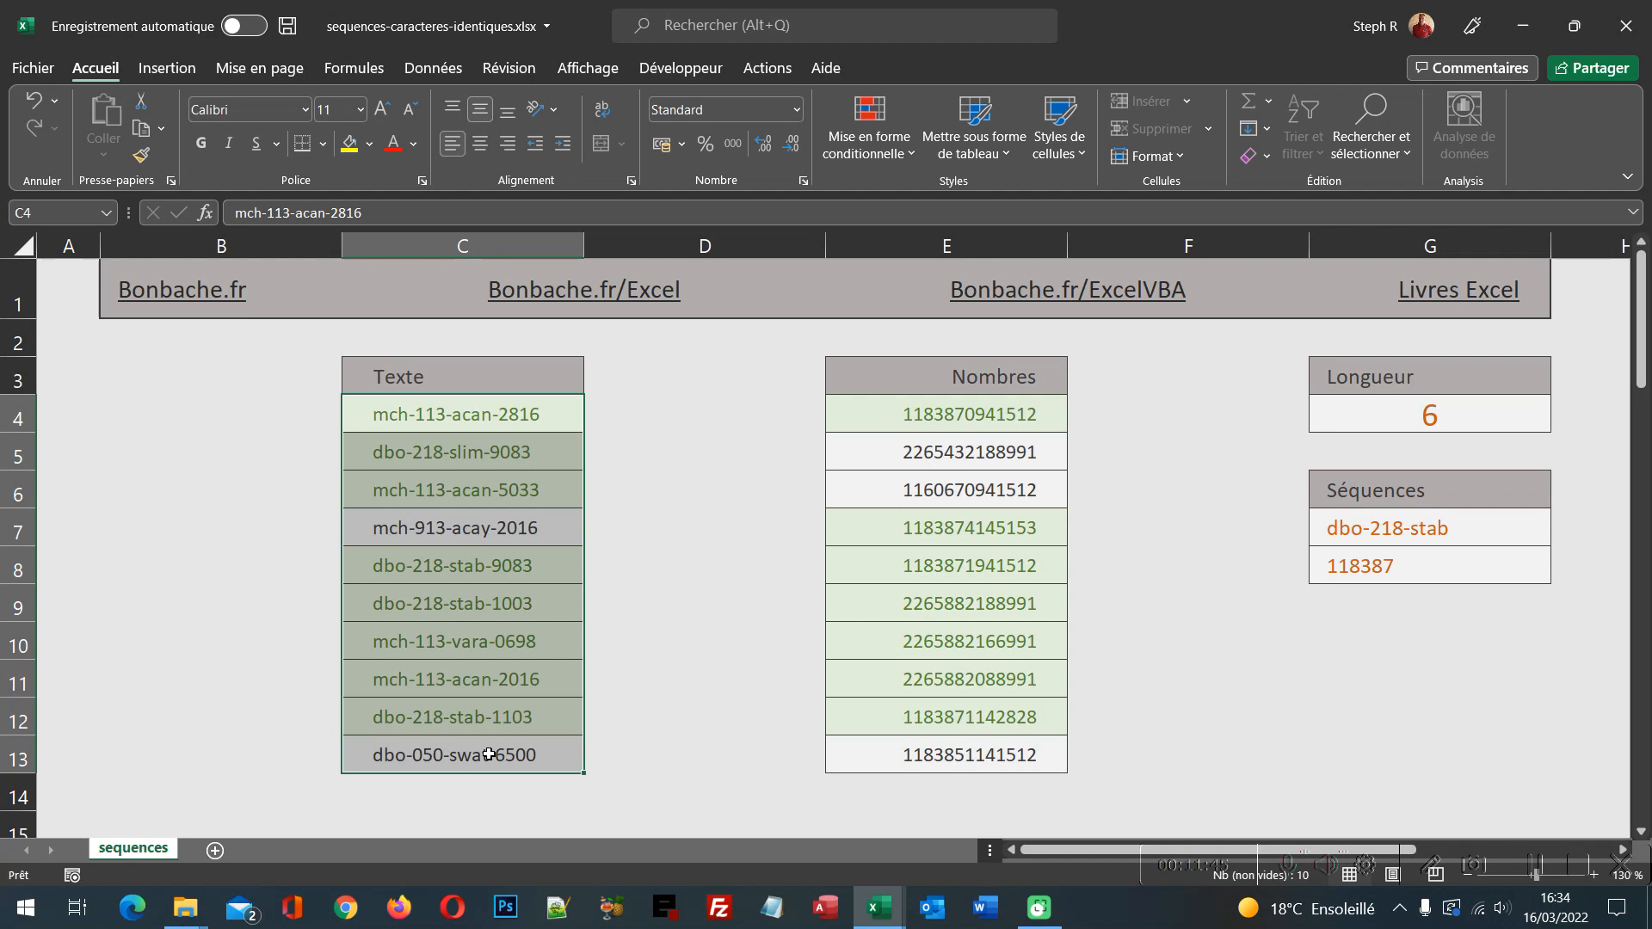
{"action": "left_click", "coordinate": [865, 161]}
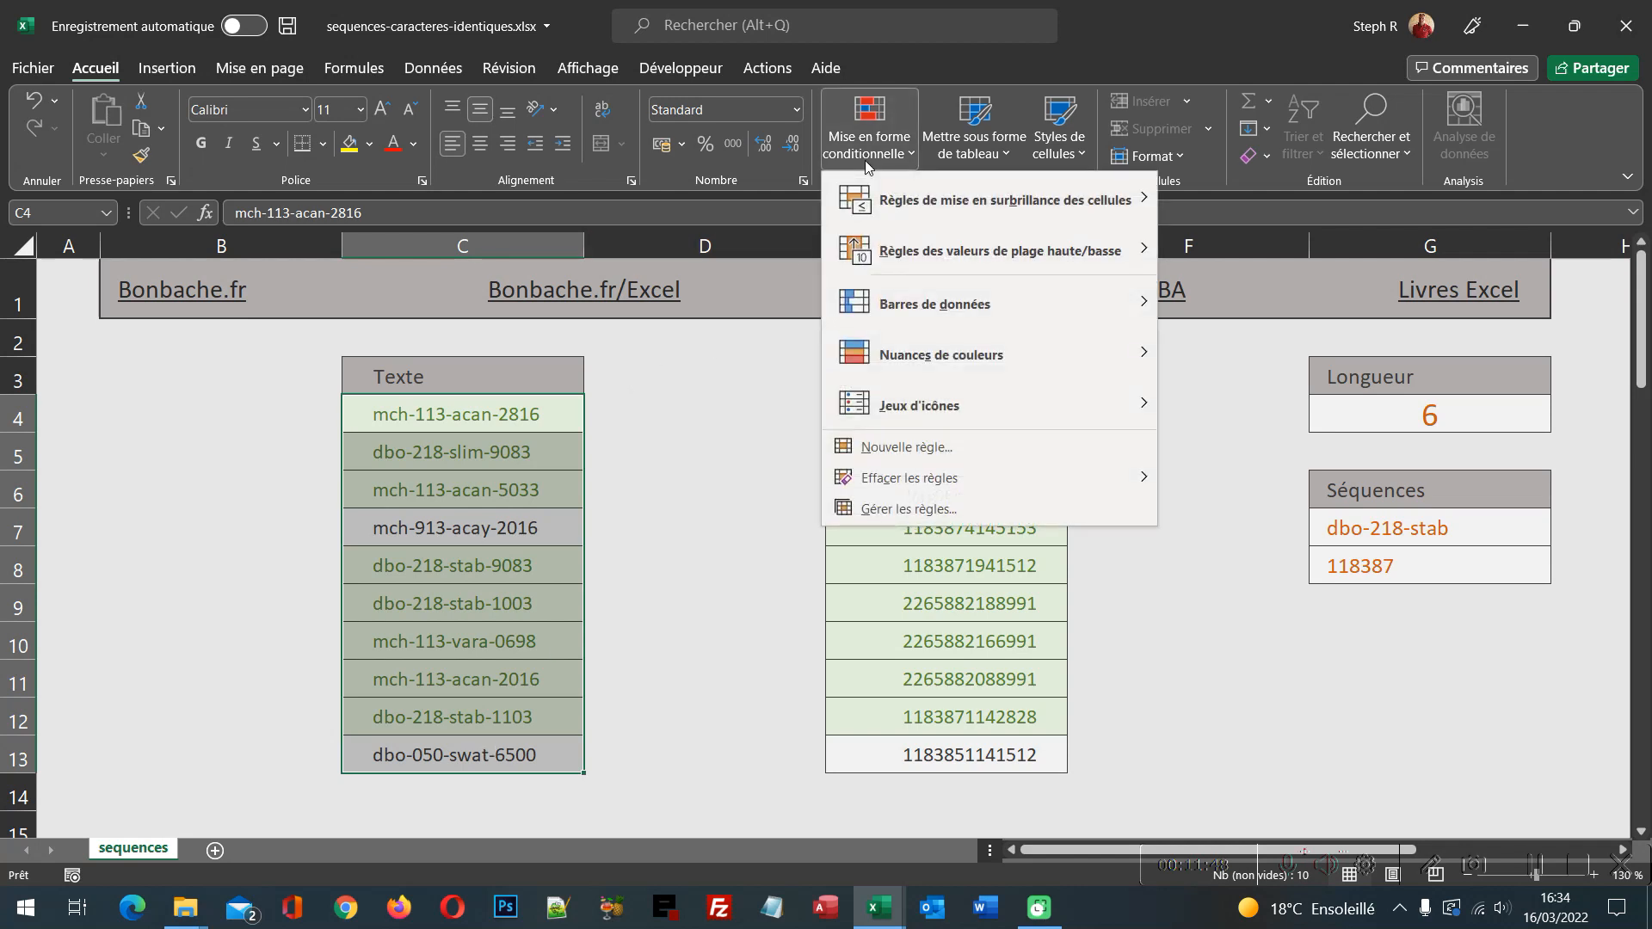
{"action": "left_click", "coordinate": [900, 449]}
{"action": "left_click", "coordinate": [515, 423]}
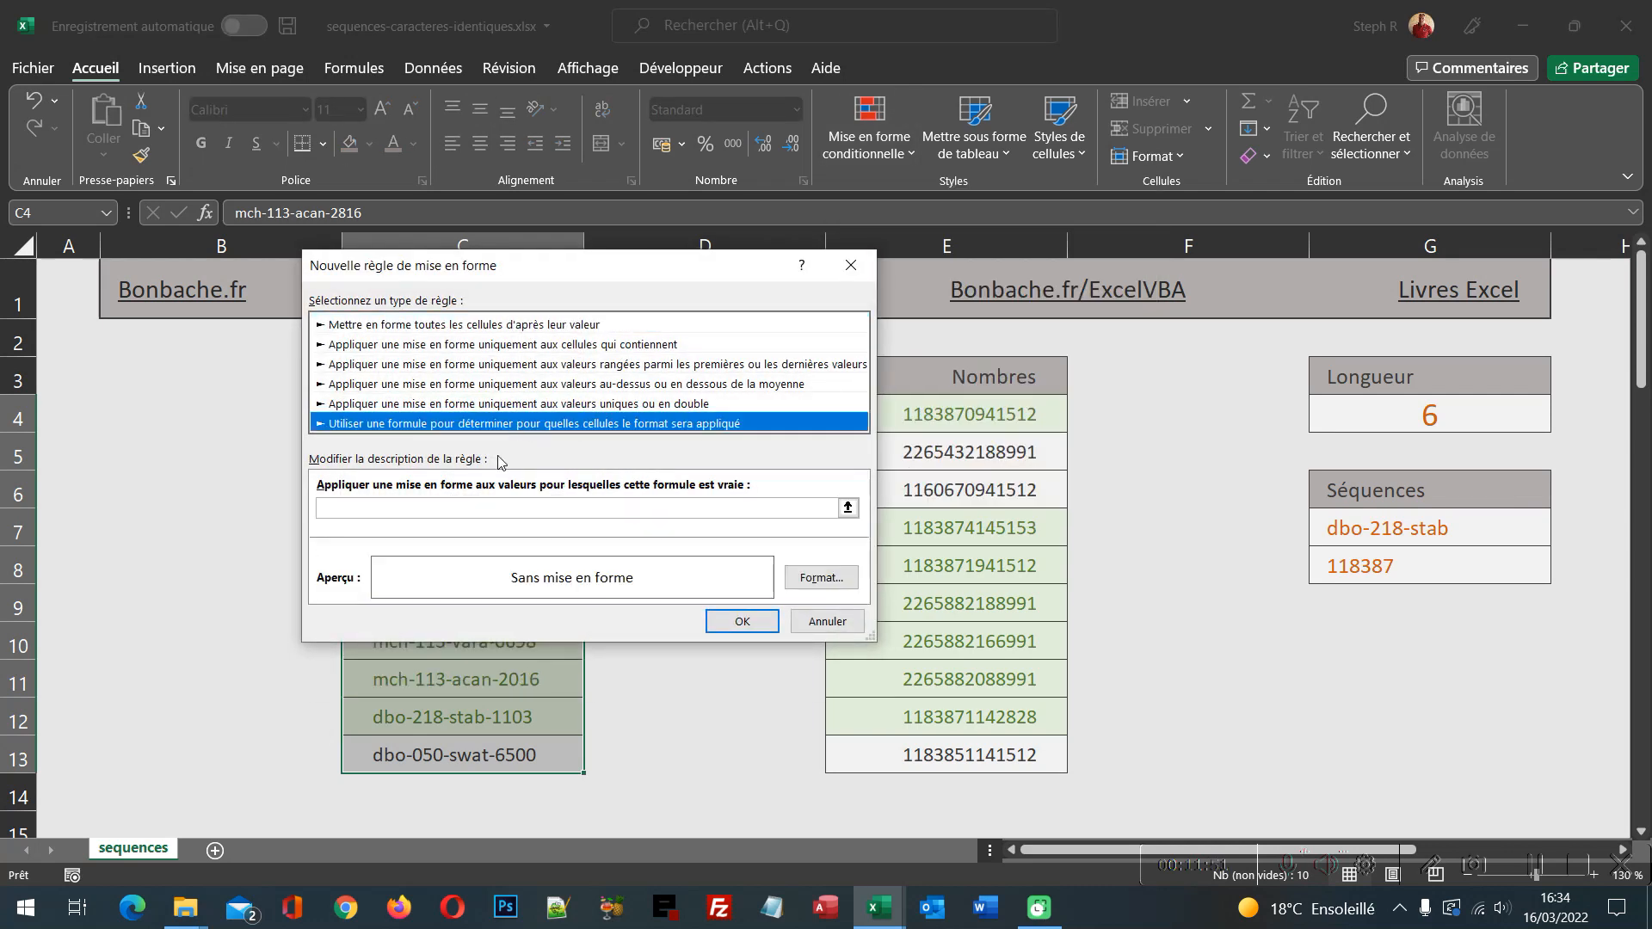
{"action": "left_click", "coordinate": [435, 510]}
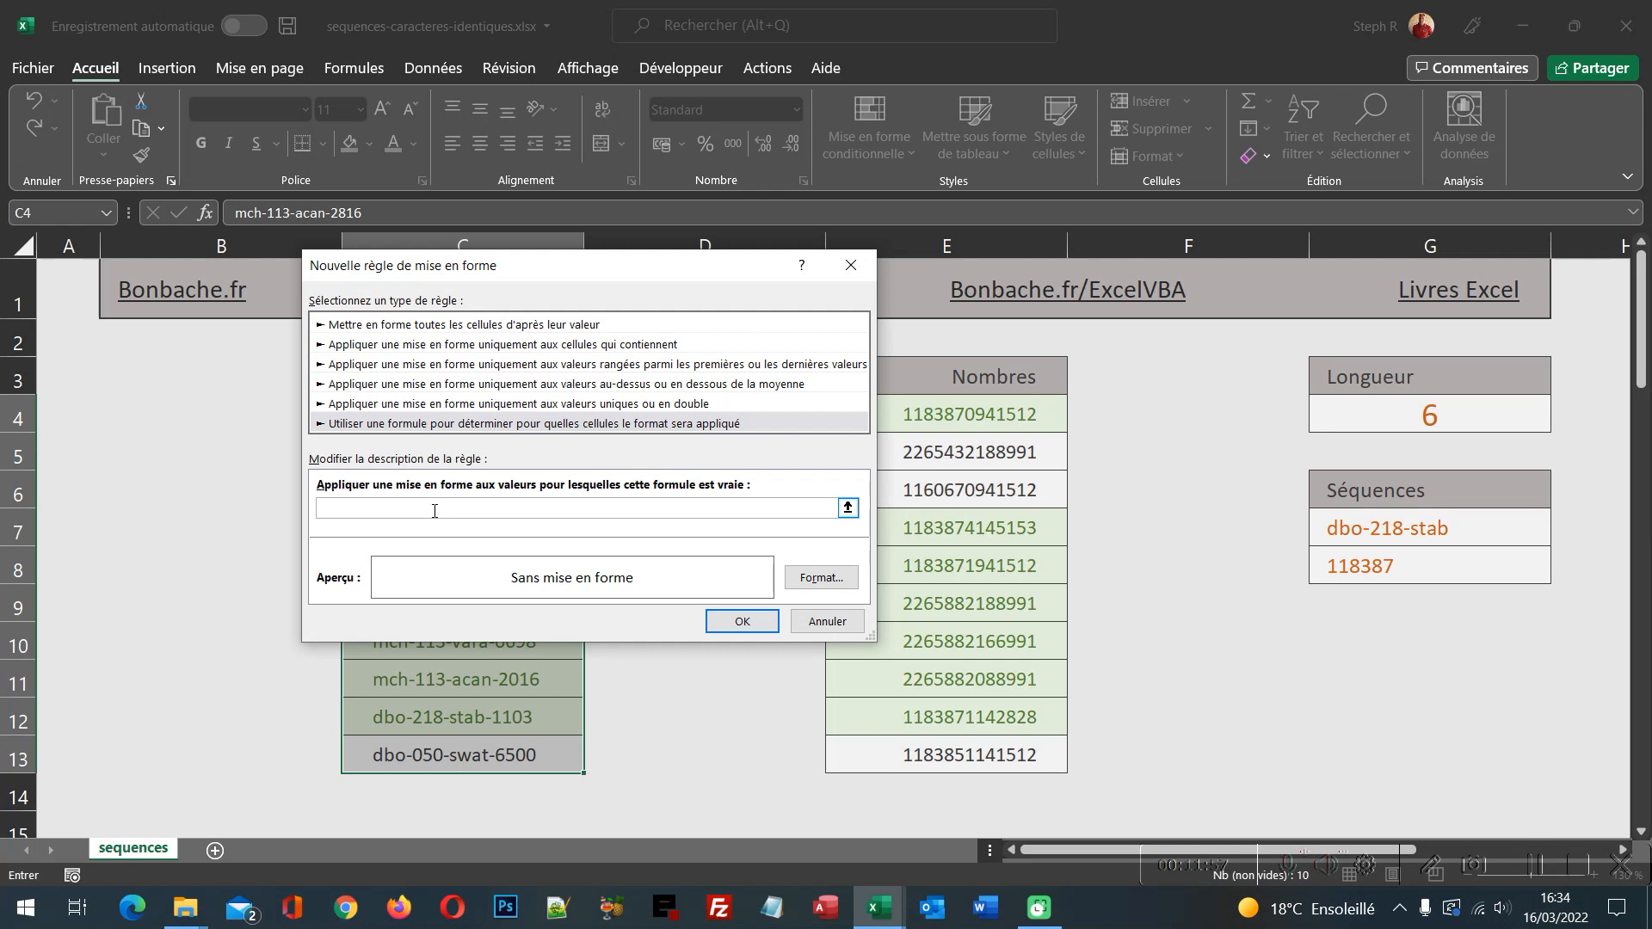
- Enter the rule formula =Cherche($G$7;C4) to look for the first Séquences entry, keeping C4 relative
{"action": "type", "text": "=Cherche("}
{"action": "left_click_drag", "start_coordinate": [654, 276], "coordinate": [961, 407]}
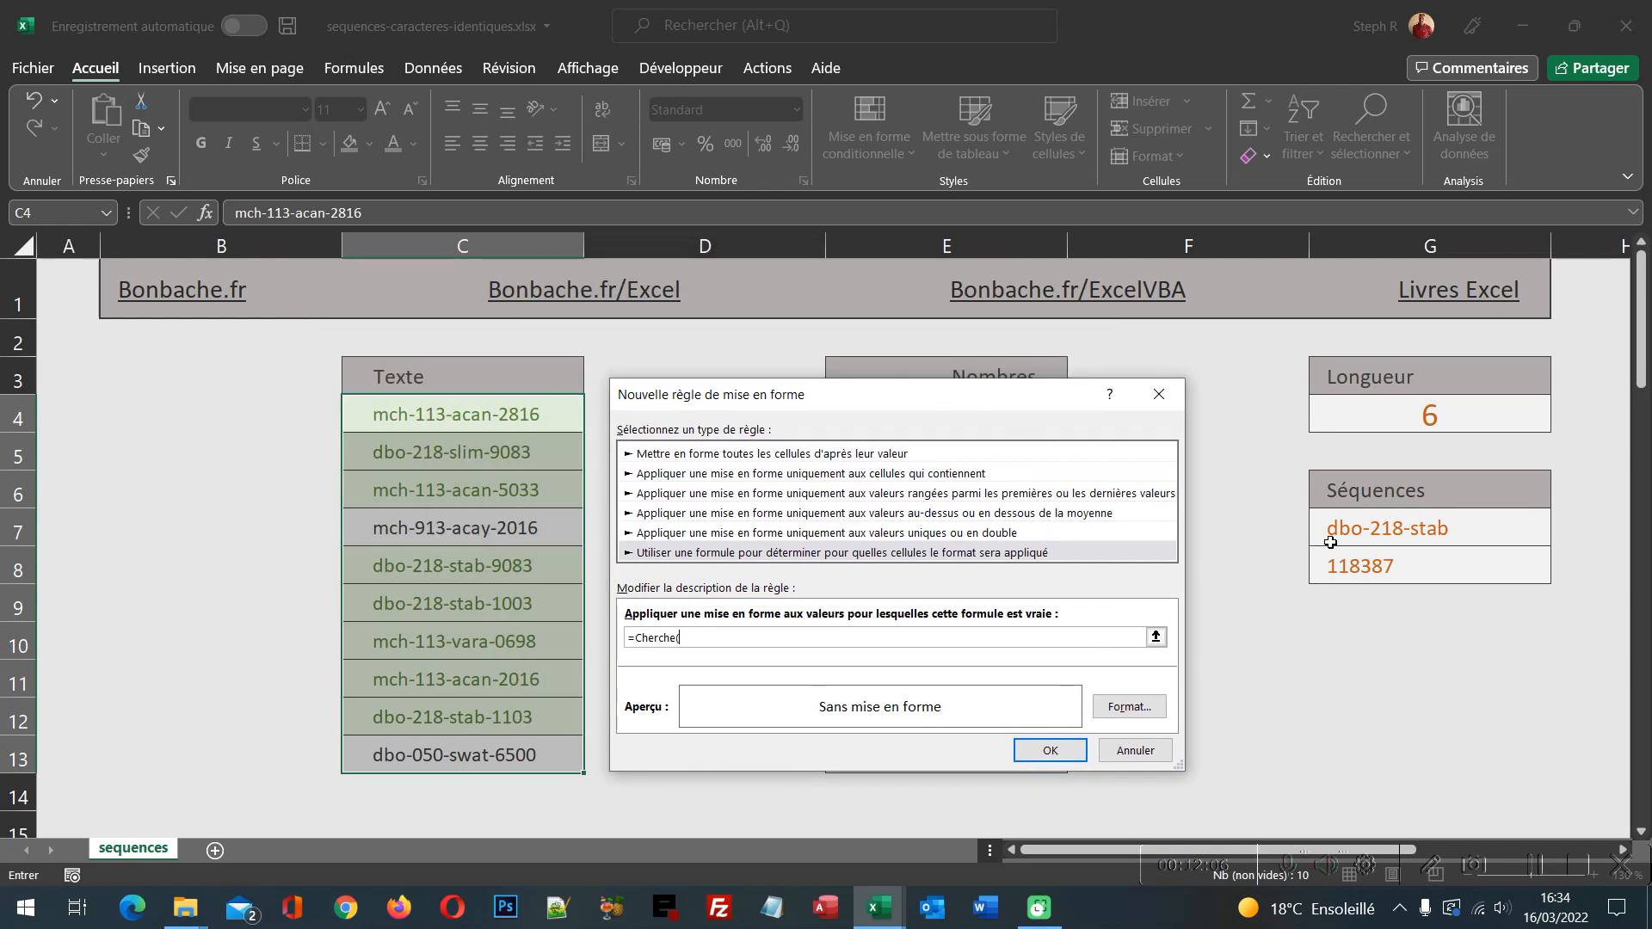
{"action": "left_click", "coordinate": [1357, 535]}
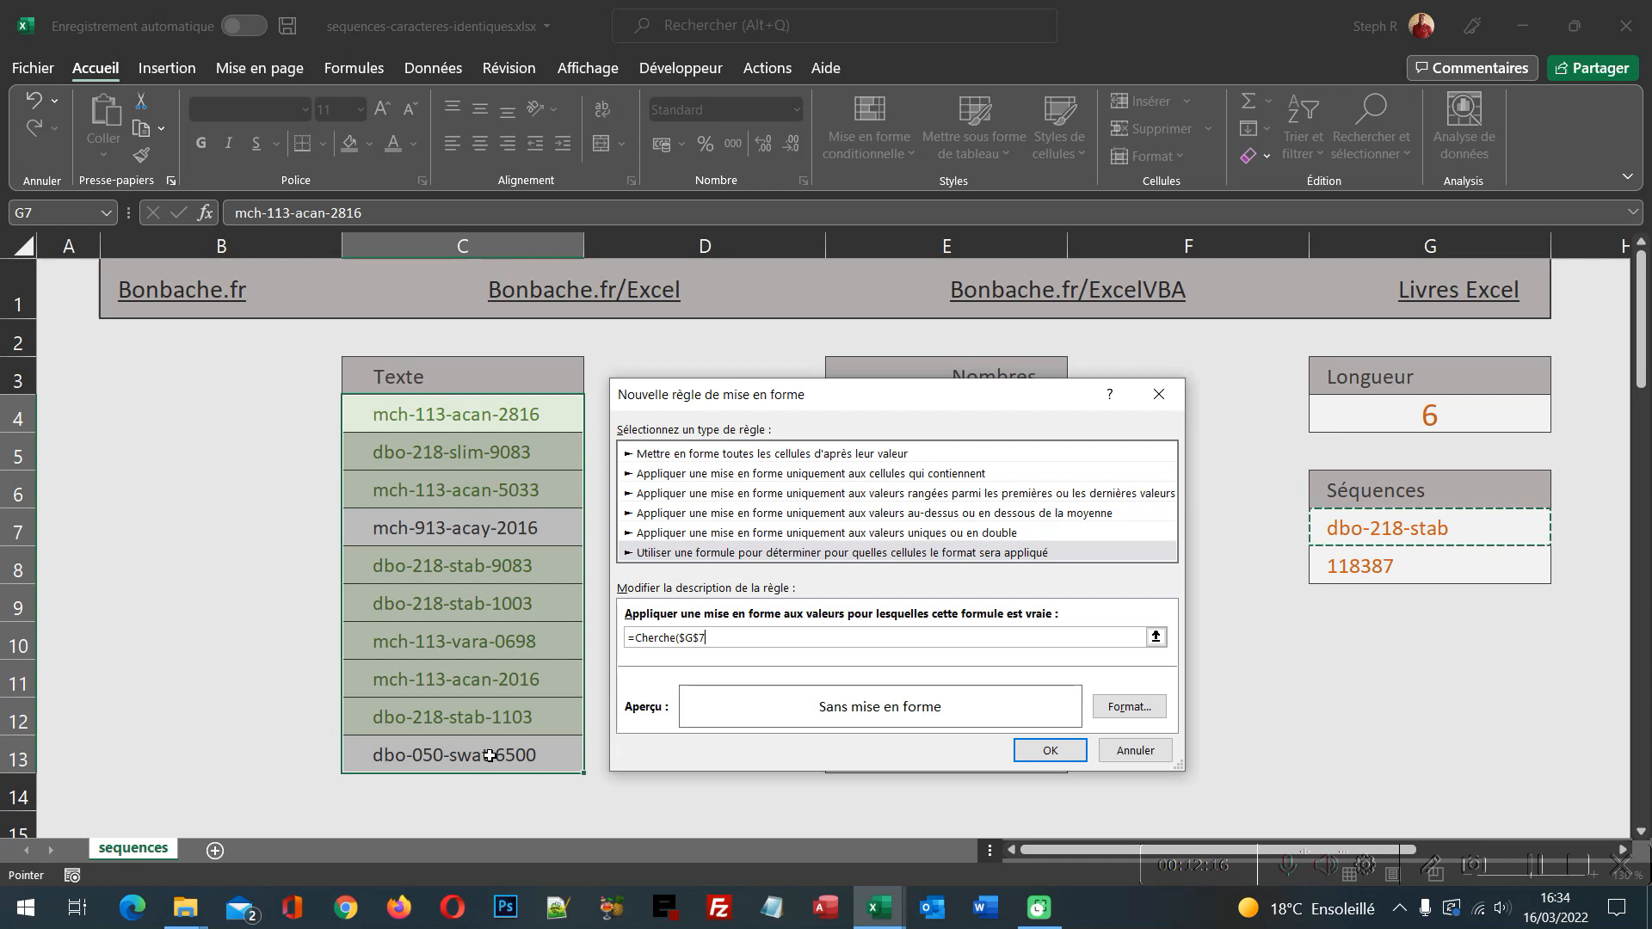
{"action": "type", "text": ";"}
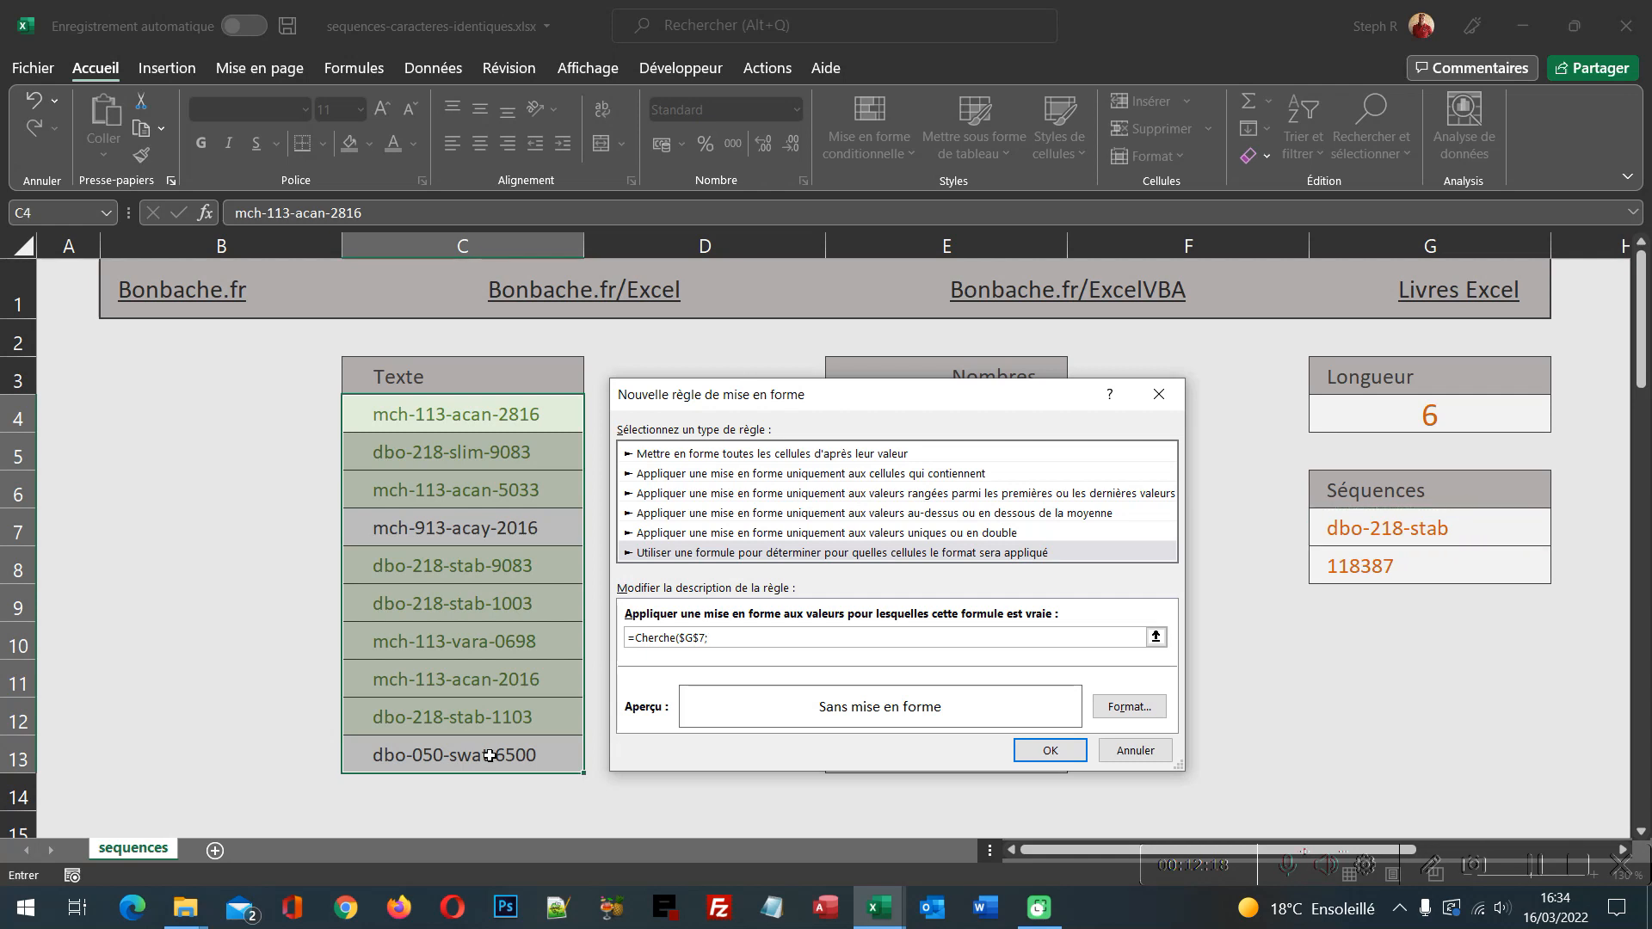
{"action": "left_click", "coordinate": [463, 417]}
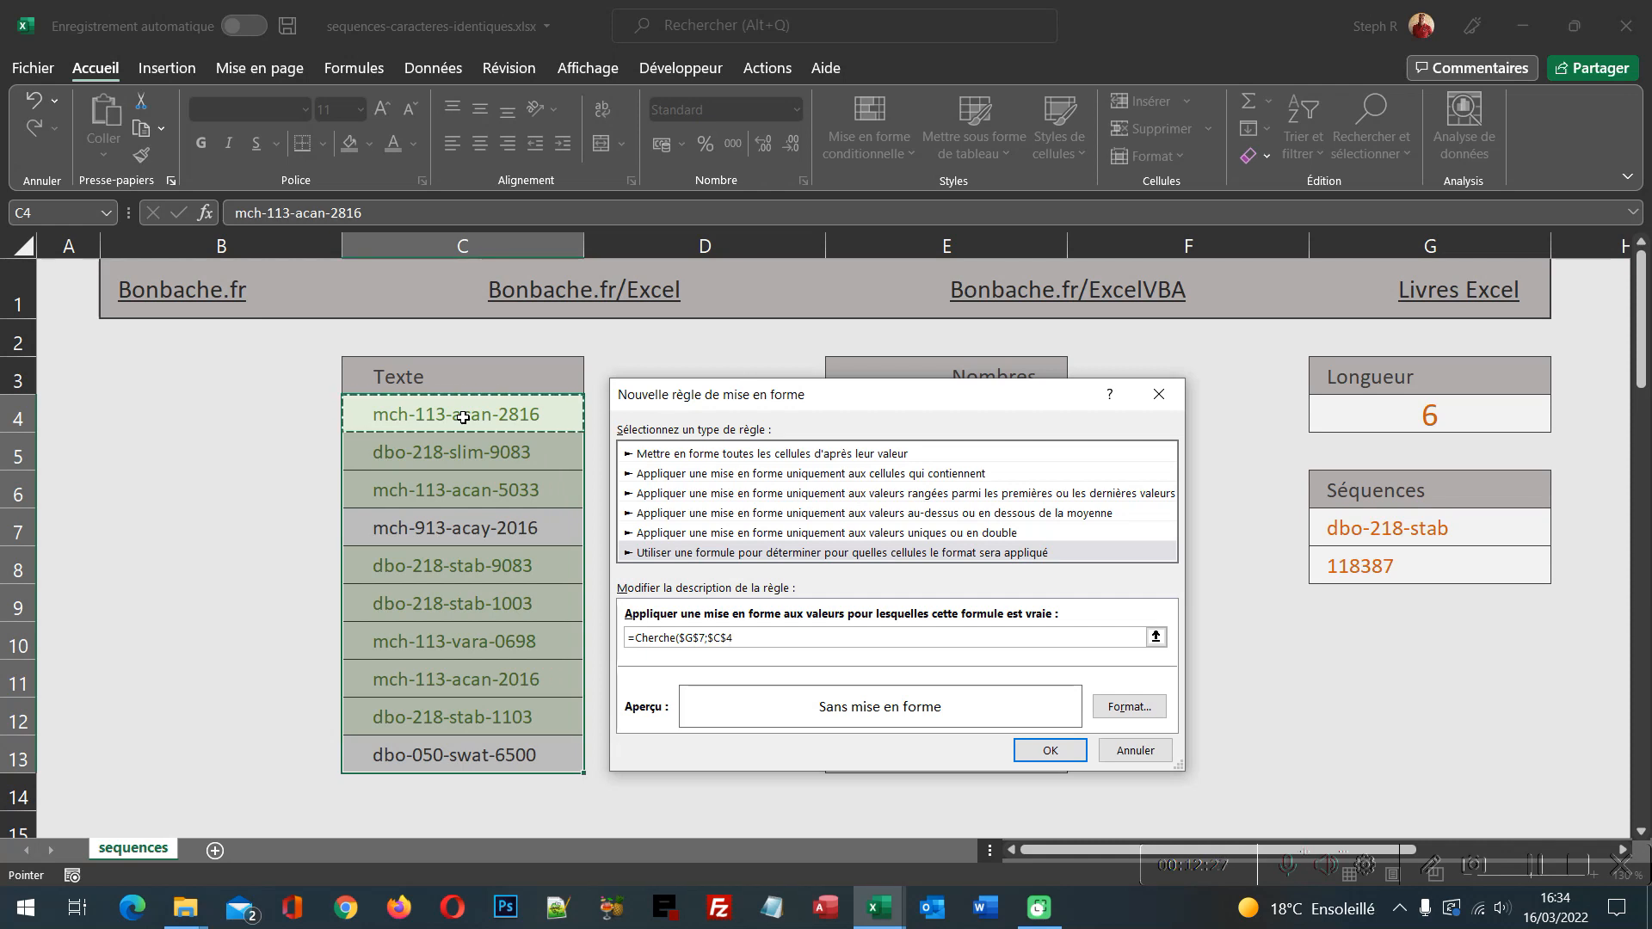
{"action": "key", "text": "F4"}
{"action": "key", "text": "F4"}
{"action": "key", "text": "F4"}
{"action": "type", "text": ")"}
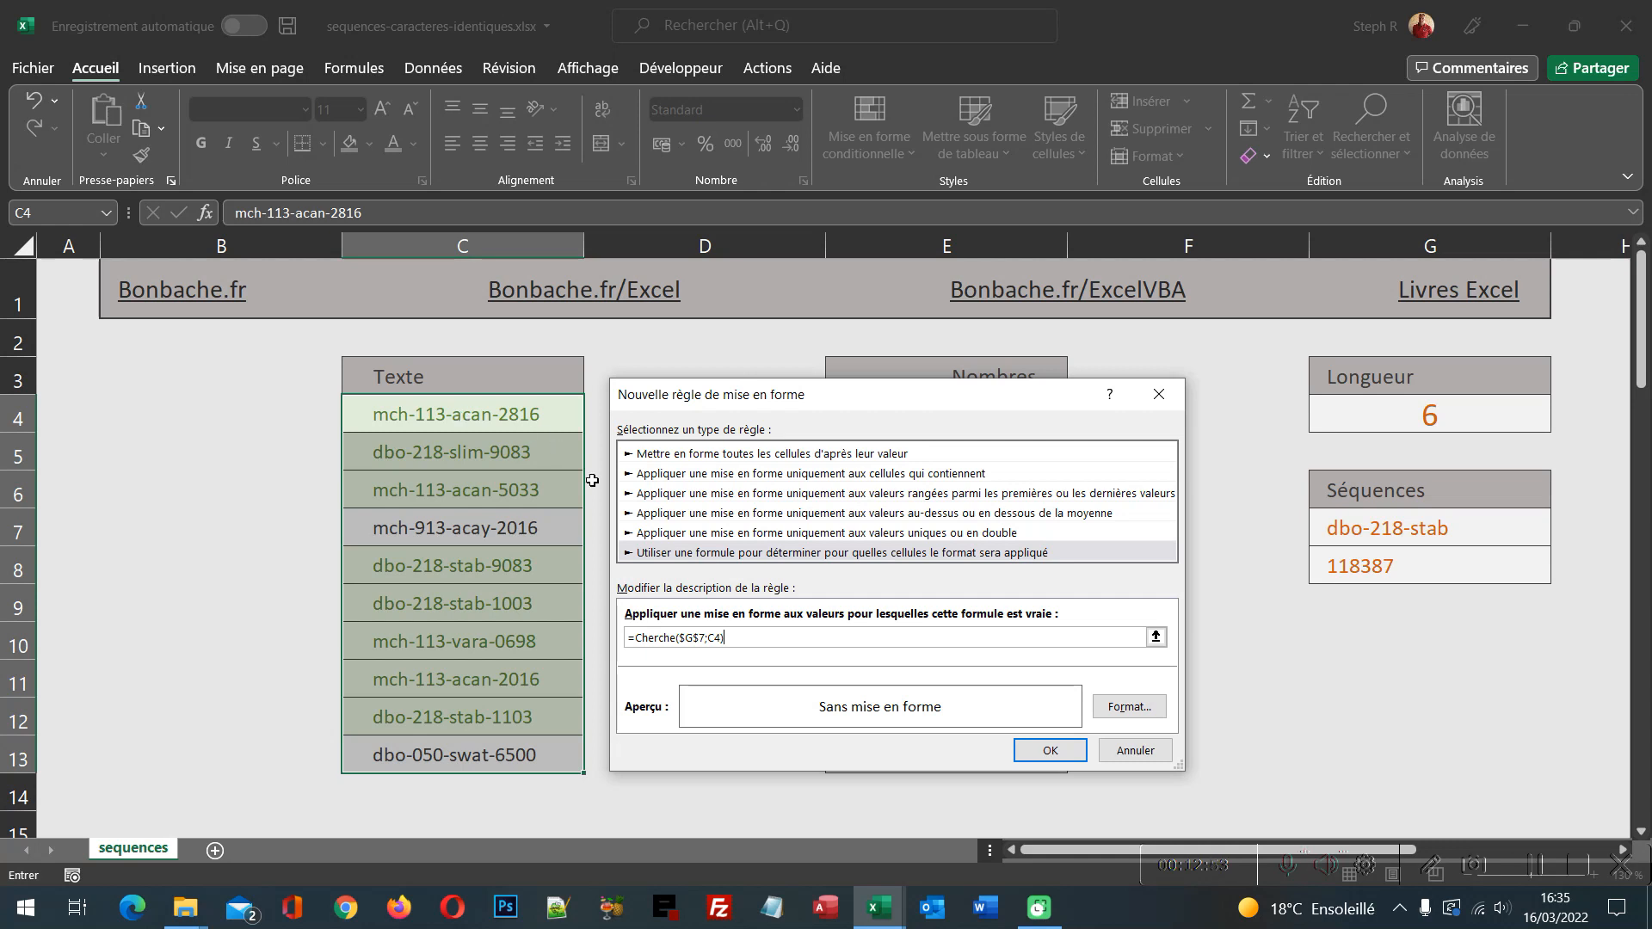
- Set the rule's font style to bold (Gras) and apply it to the Texte column
{"action": "left_click", "coordinate": [1130, 706]}
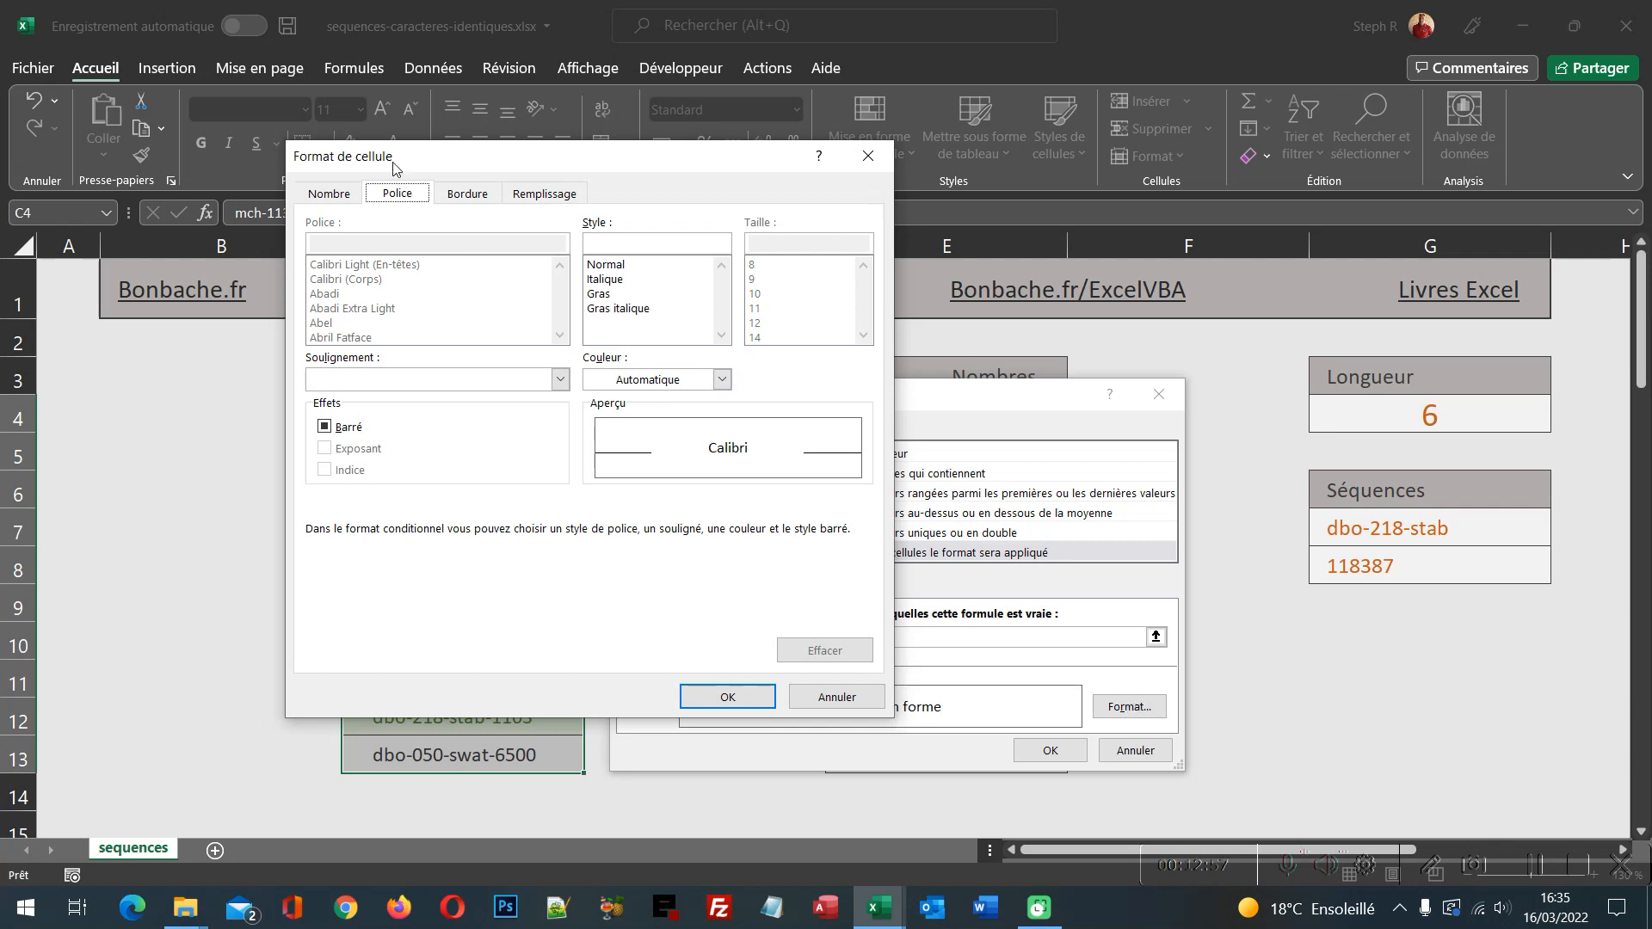
{"action": "left_click", "coordinate": [607, 296]}
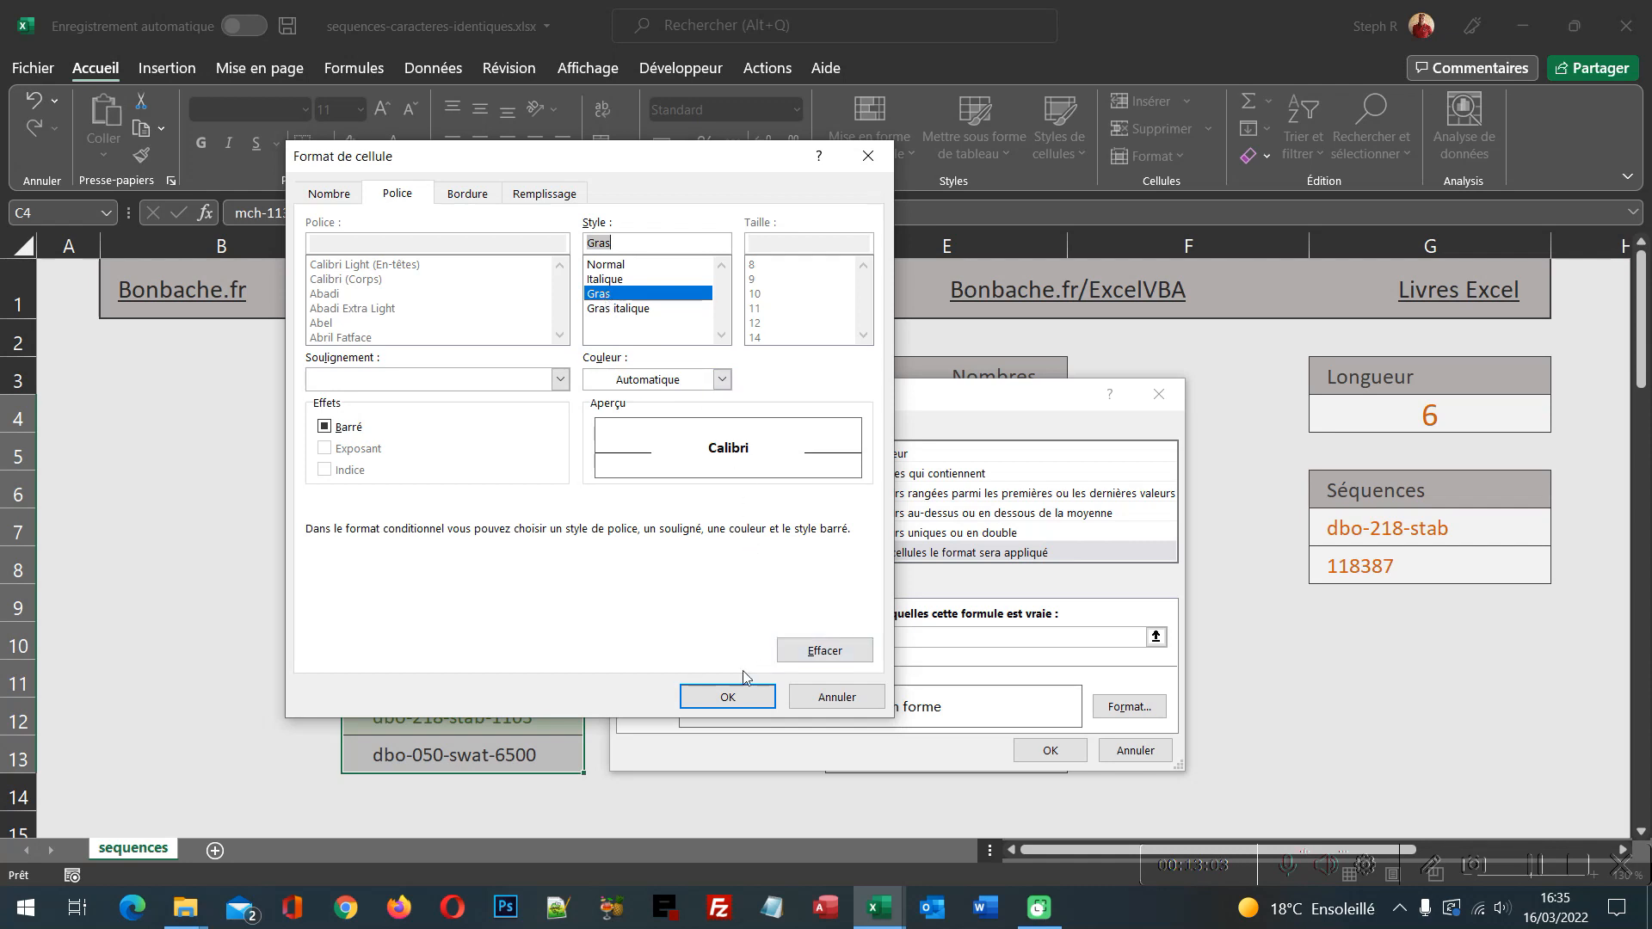
{"action": "left_click", "coordinate": [729, 699]}
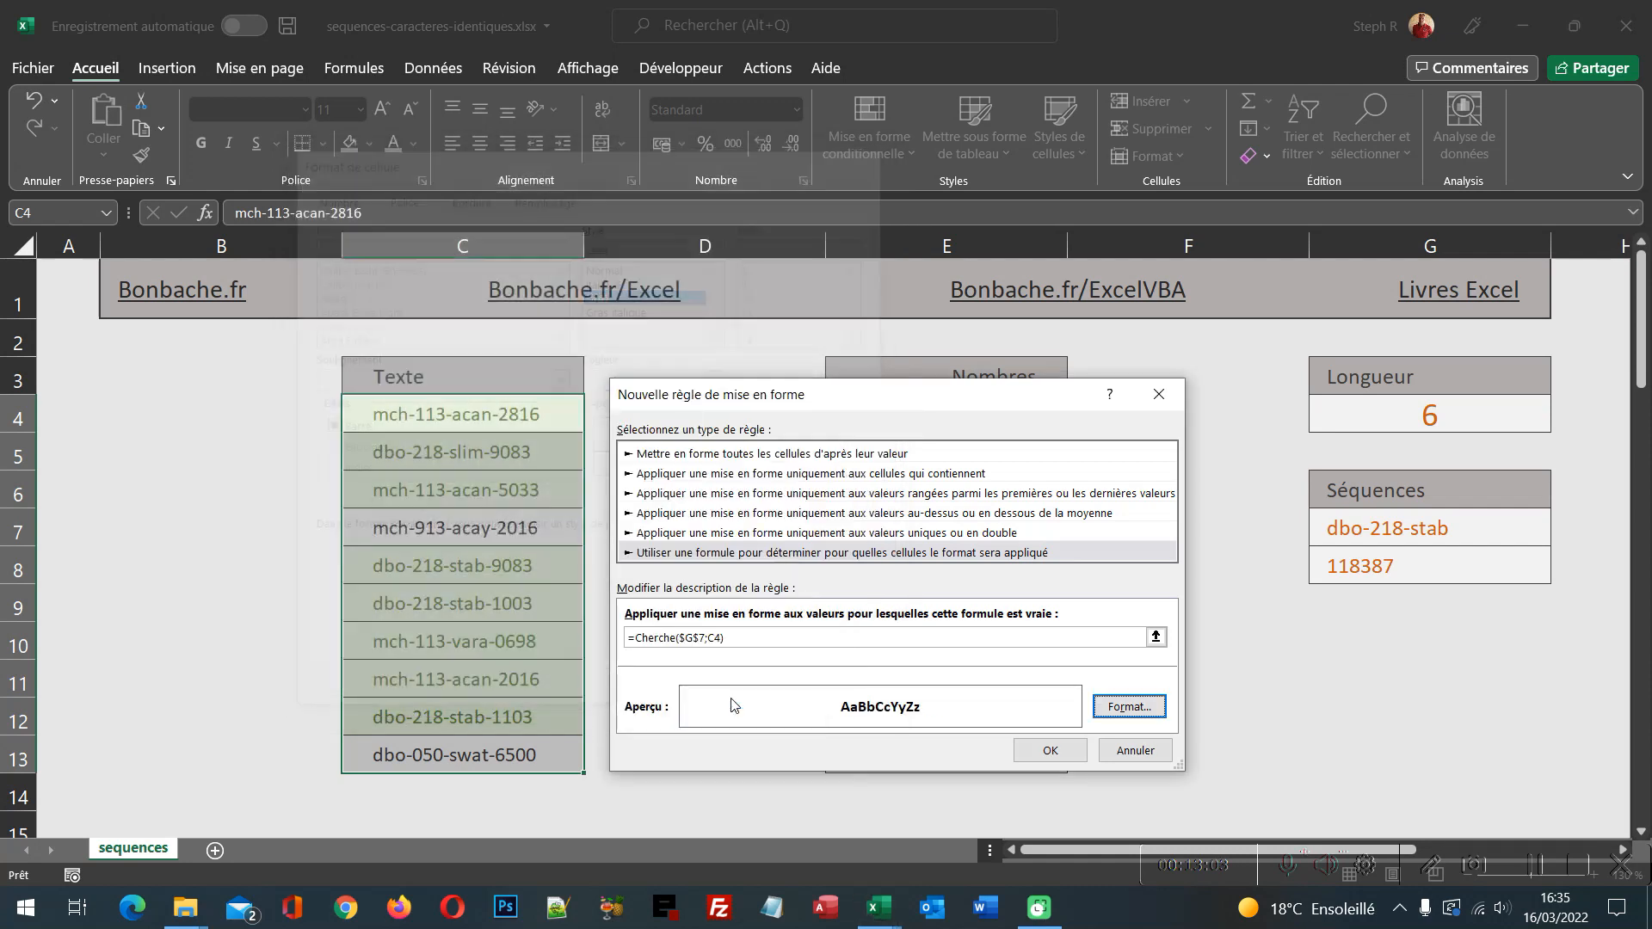
{"action": "left_click", "coordinate": [1050, 753]}
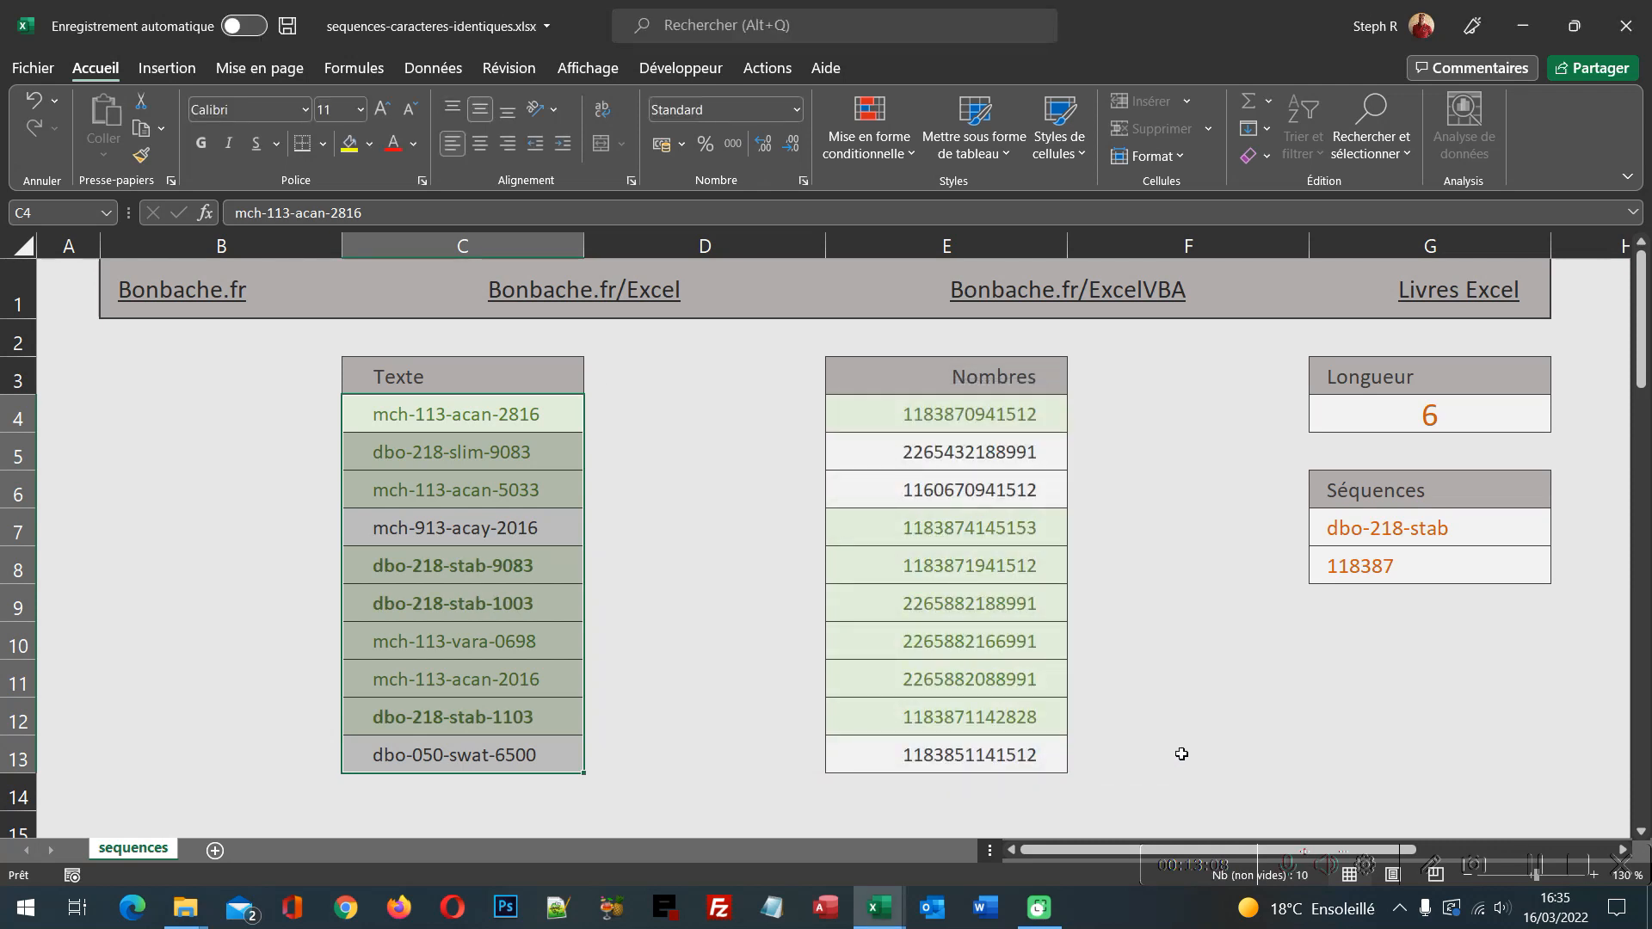
{"action": "left_click", "coordinate": [1221, 738]}
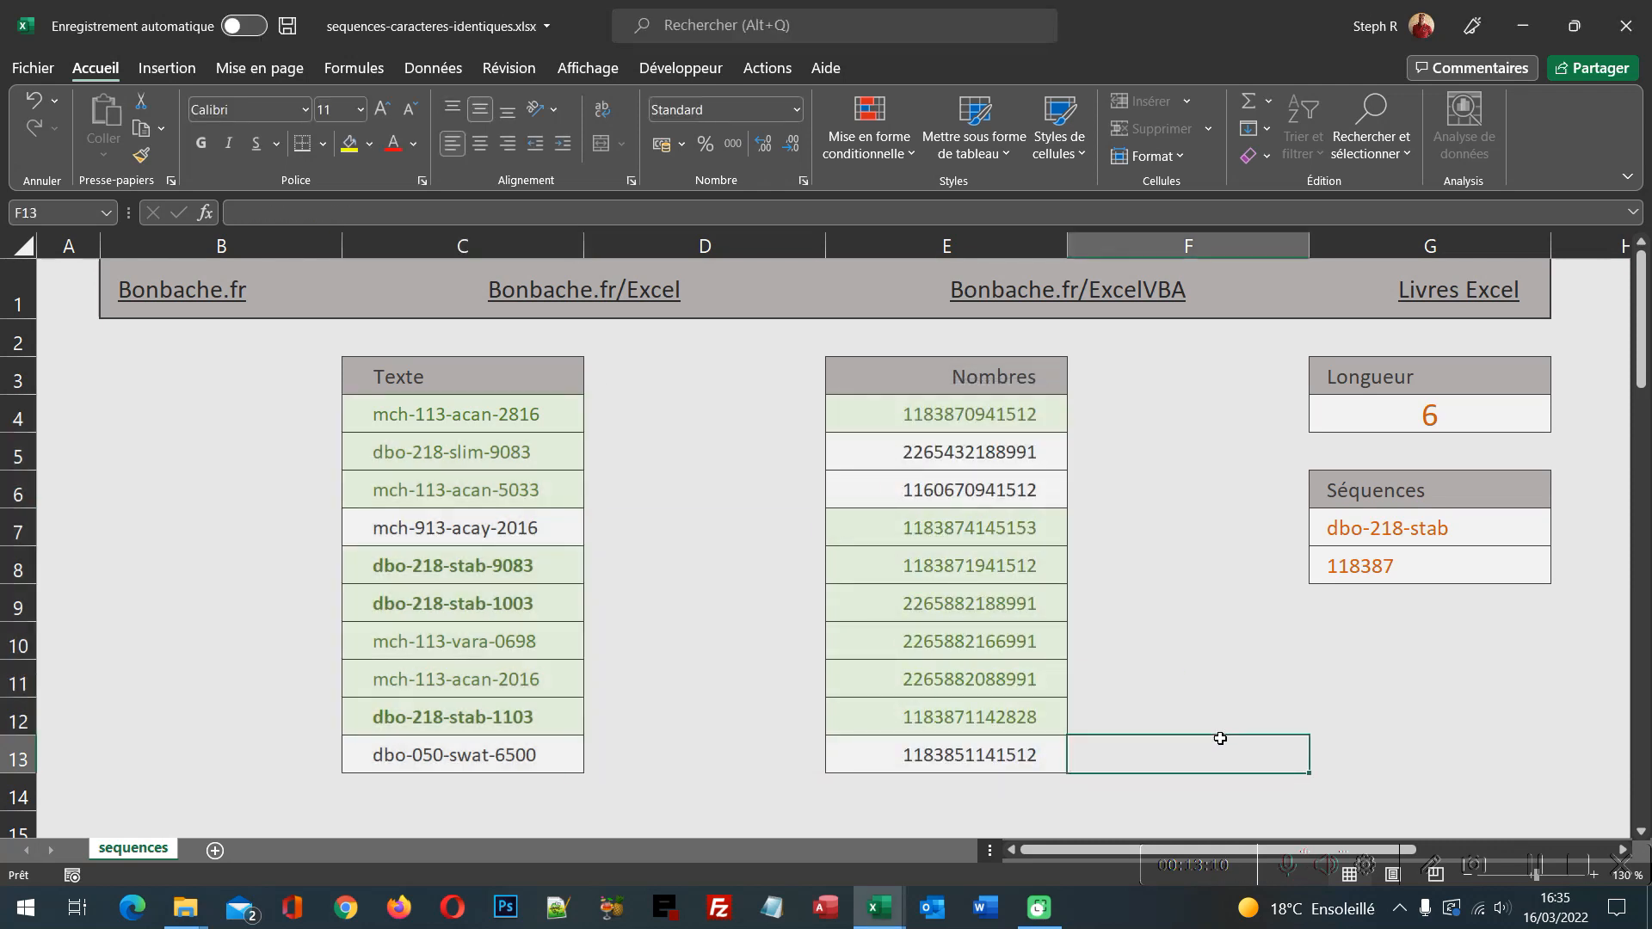
- Start a new formula-based conditional formatting rule for the Nombres column entries, E4:E13
{"action": "left_click", "coordinate": [1330, 755]}
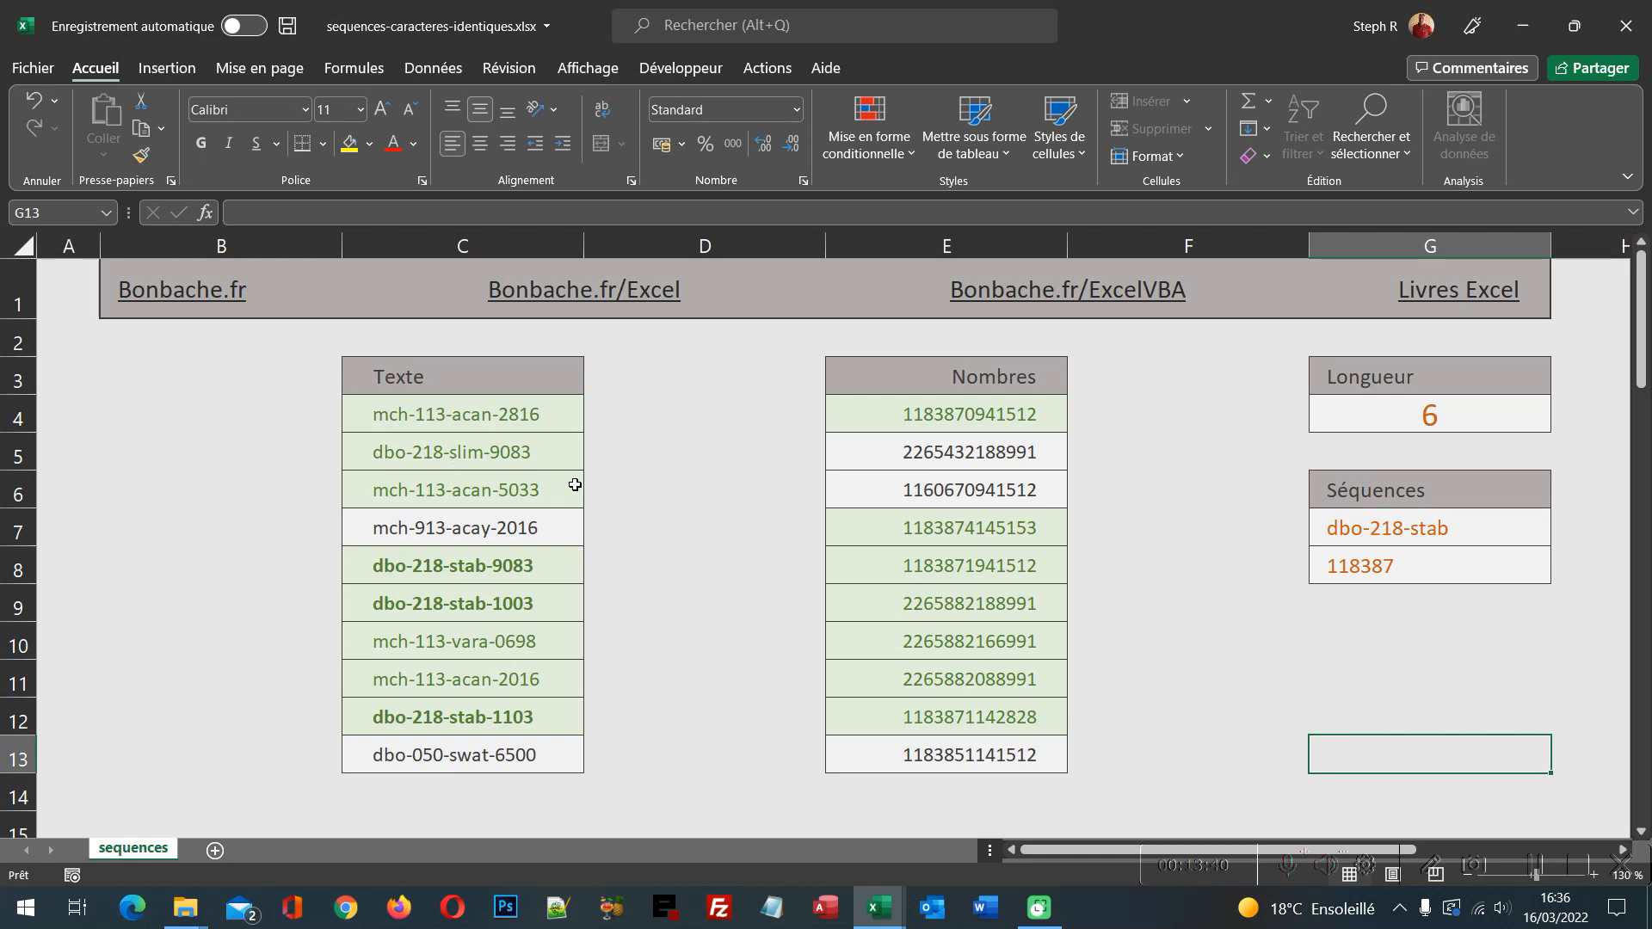
{"action": "left_click_drag", "start_coordinate": [891, 417], "coordinate": [932, 746]}
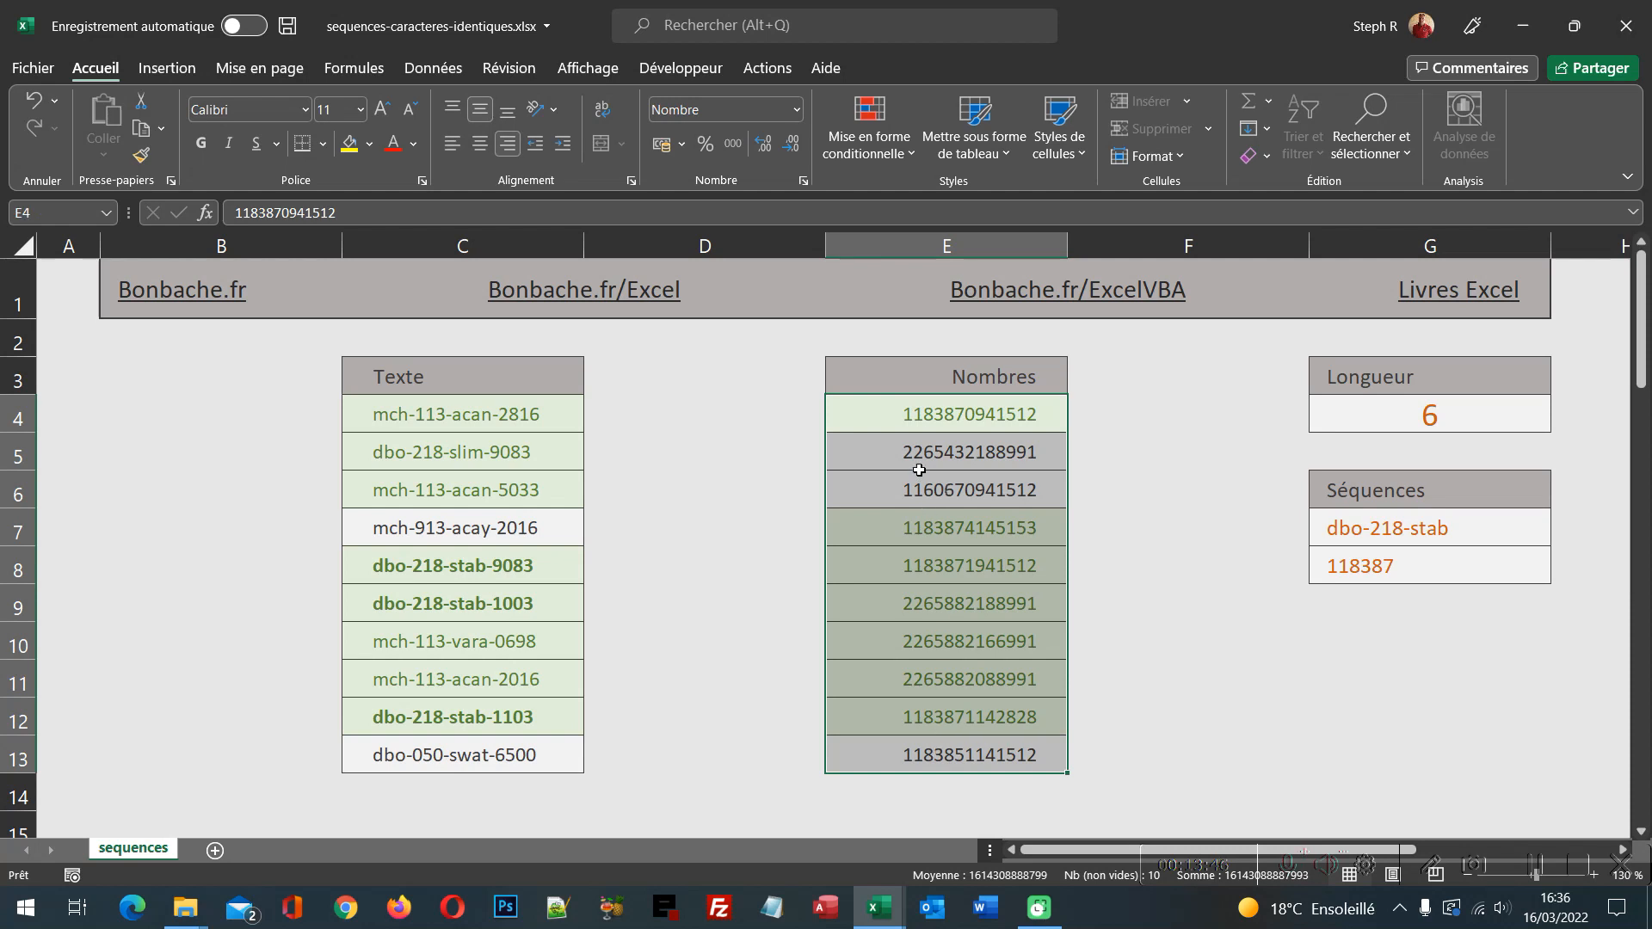
{"action": "left_click", "coordinate": [863, 165]}
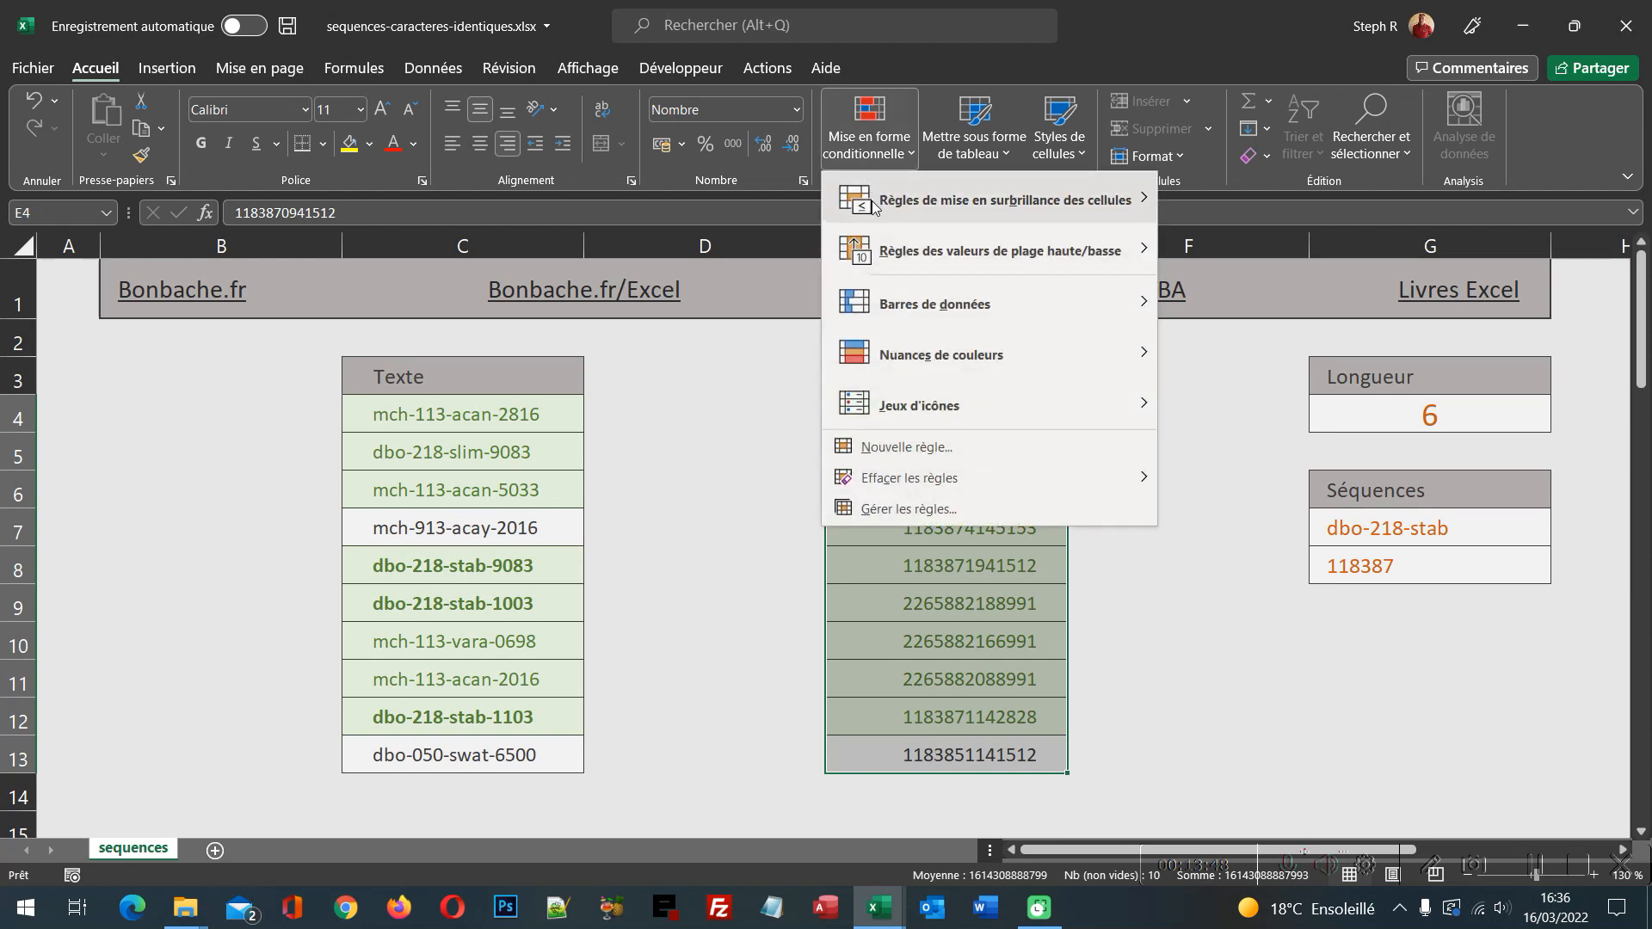
{"action": "left_click", "coordinate": [907, 447]}
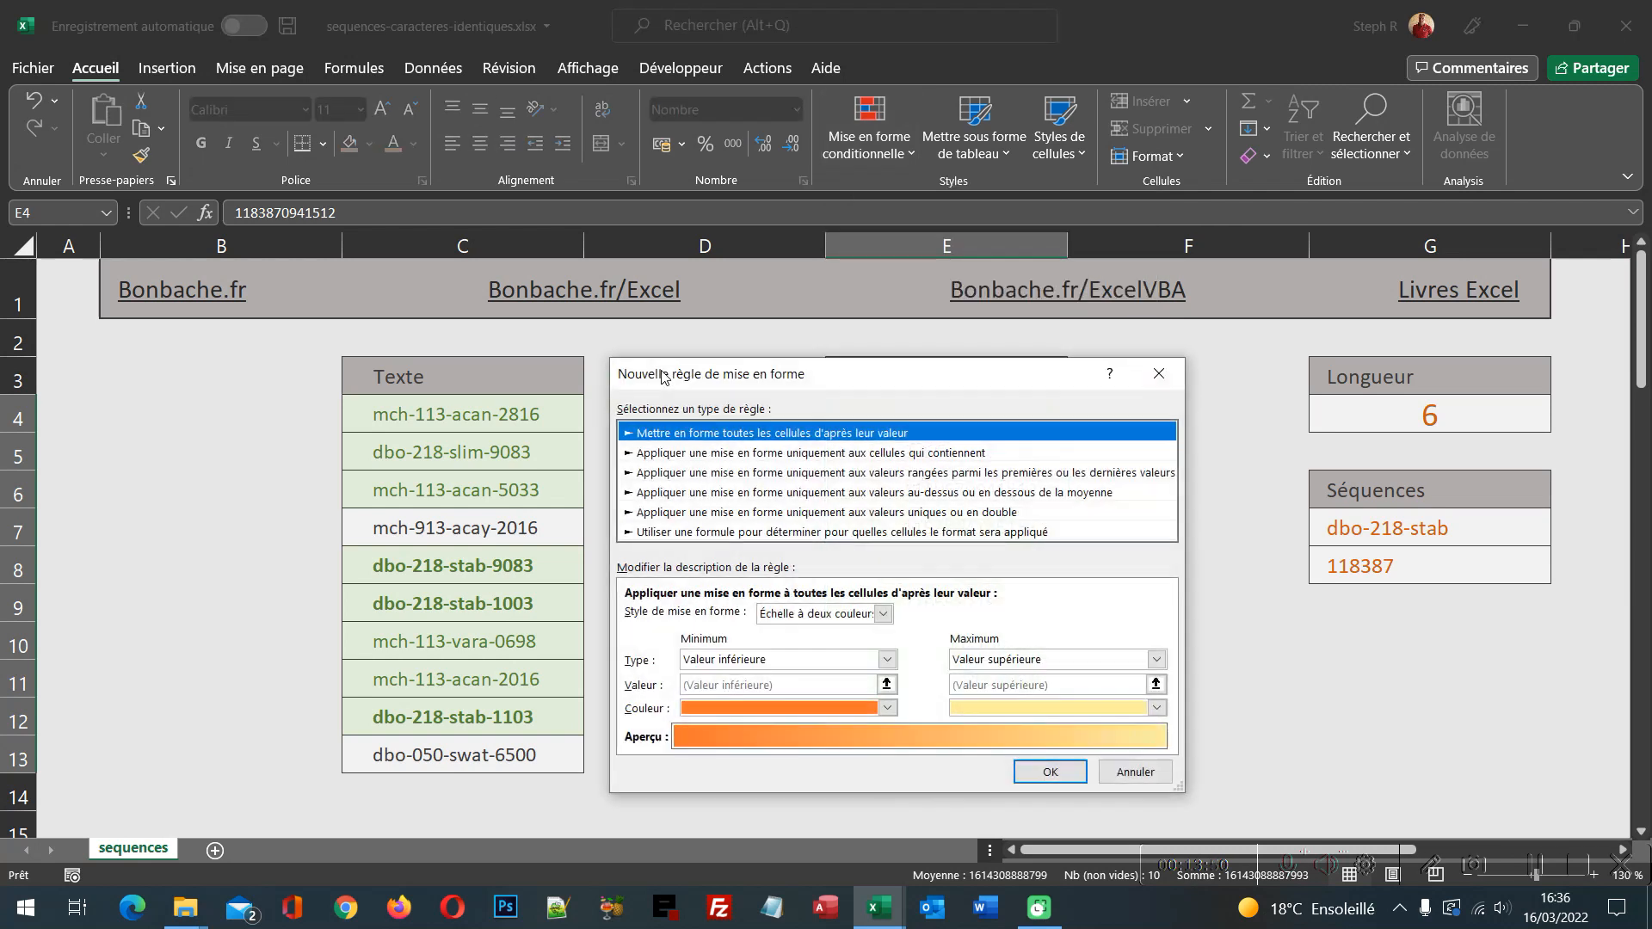
{"action": "left_click", "coordinate": [668, 533]}
{"action": "left_click", "coordinate": [672, 617]}
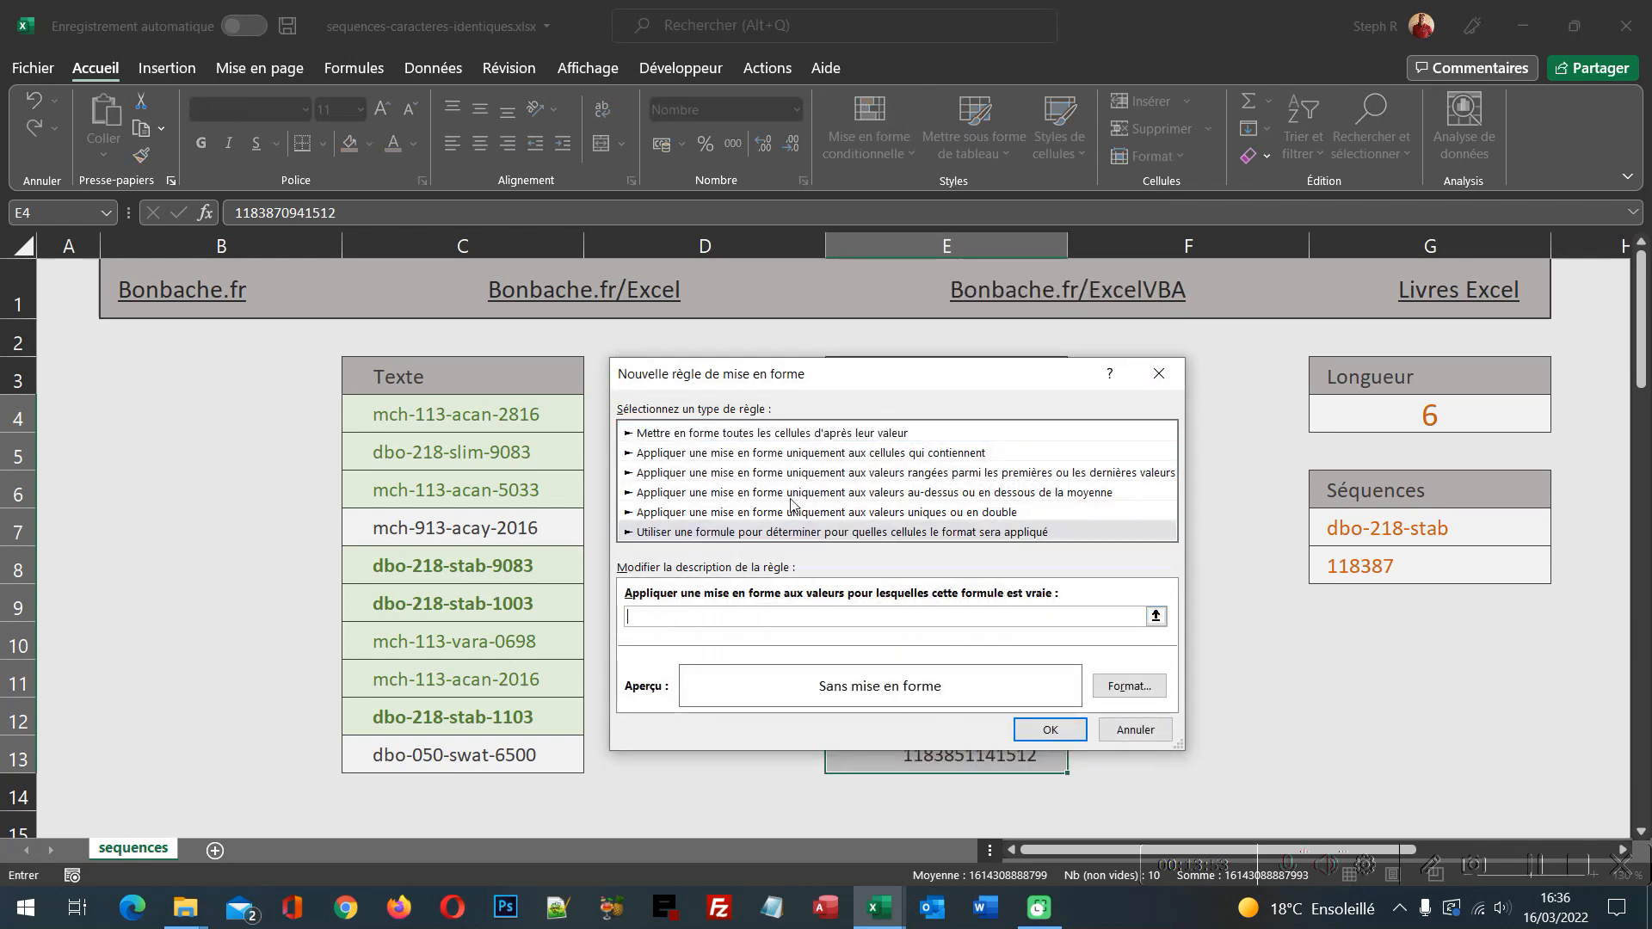
- Enter the rule formula =Cherche($G$8;E4) to look for the second Séquences entry, keeping E4 relative
{"action": "left_click_drag", "start_coordinate": [843, 385], "coordinate": [423, 307]}
{"action": "type", "text": "=Cherche"}
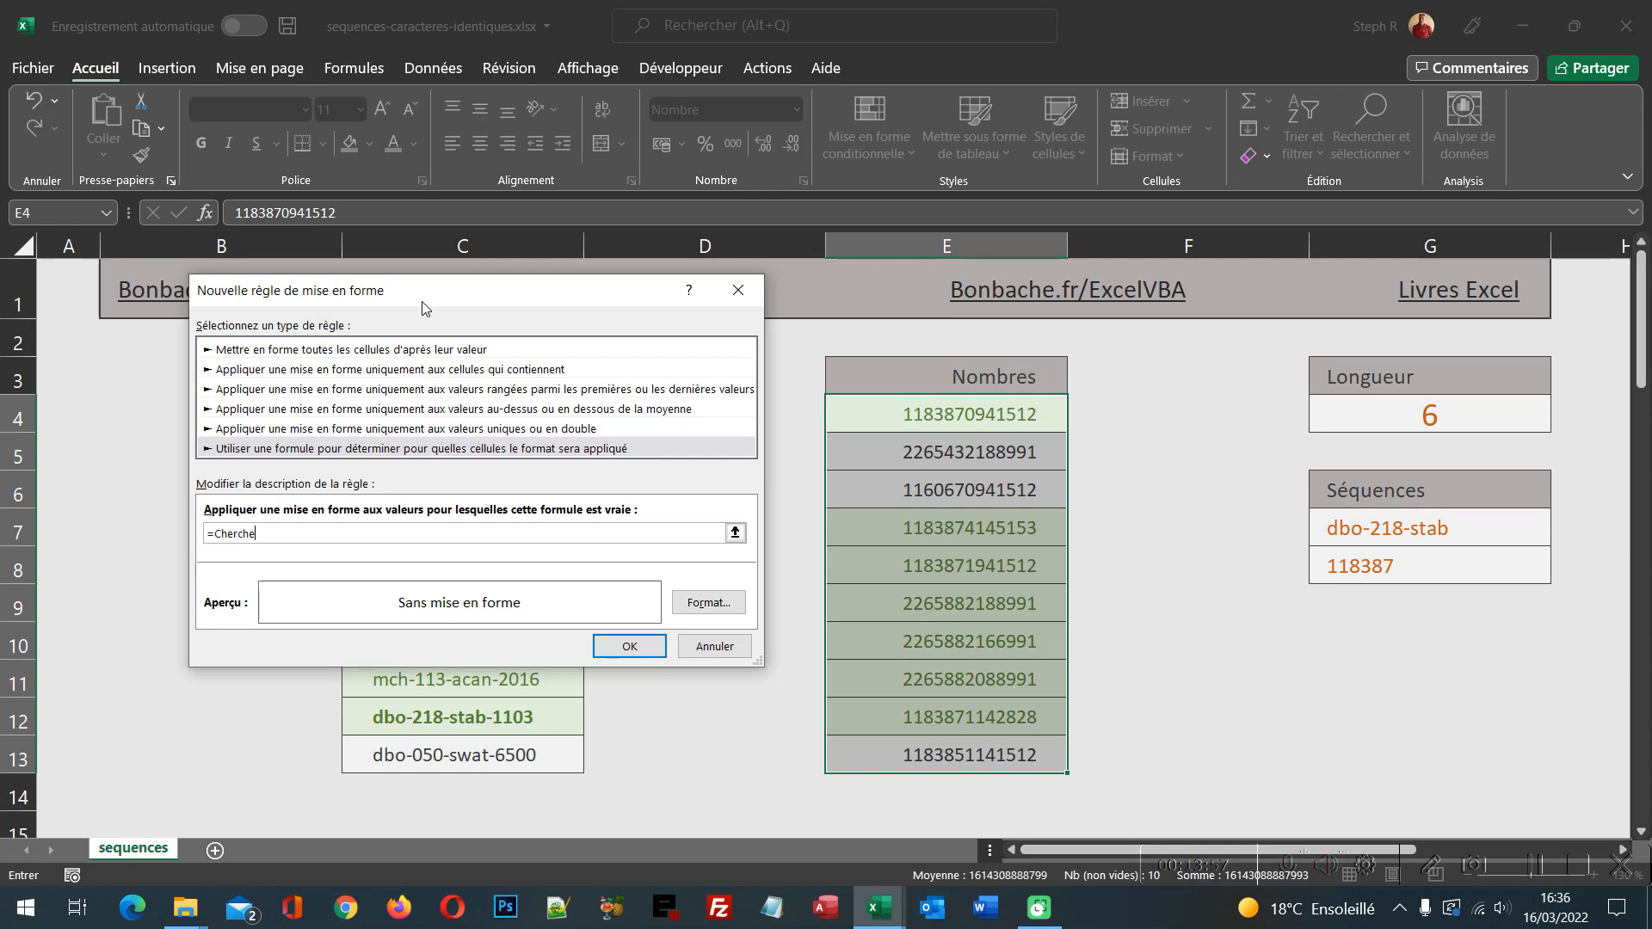
{"action": "type", "text": "("}
{"action": "left_click", "coordinate": [1370, 568]}
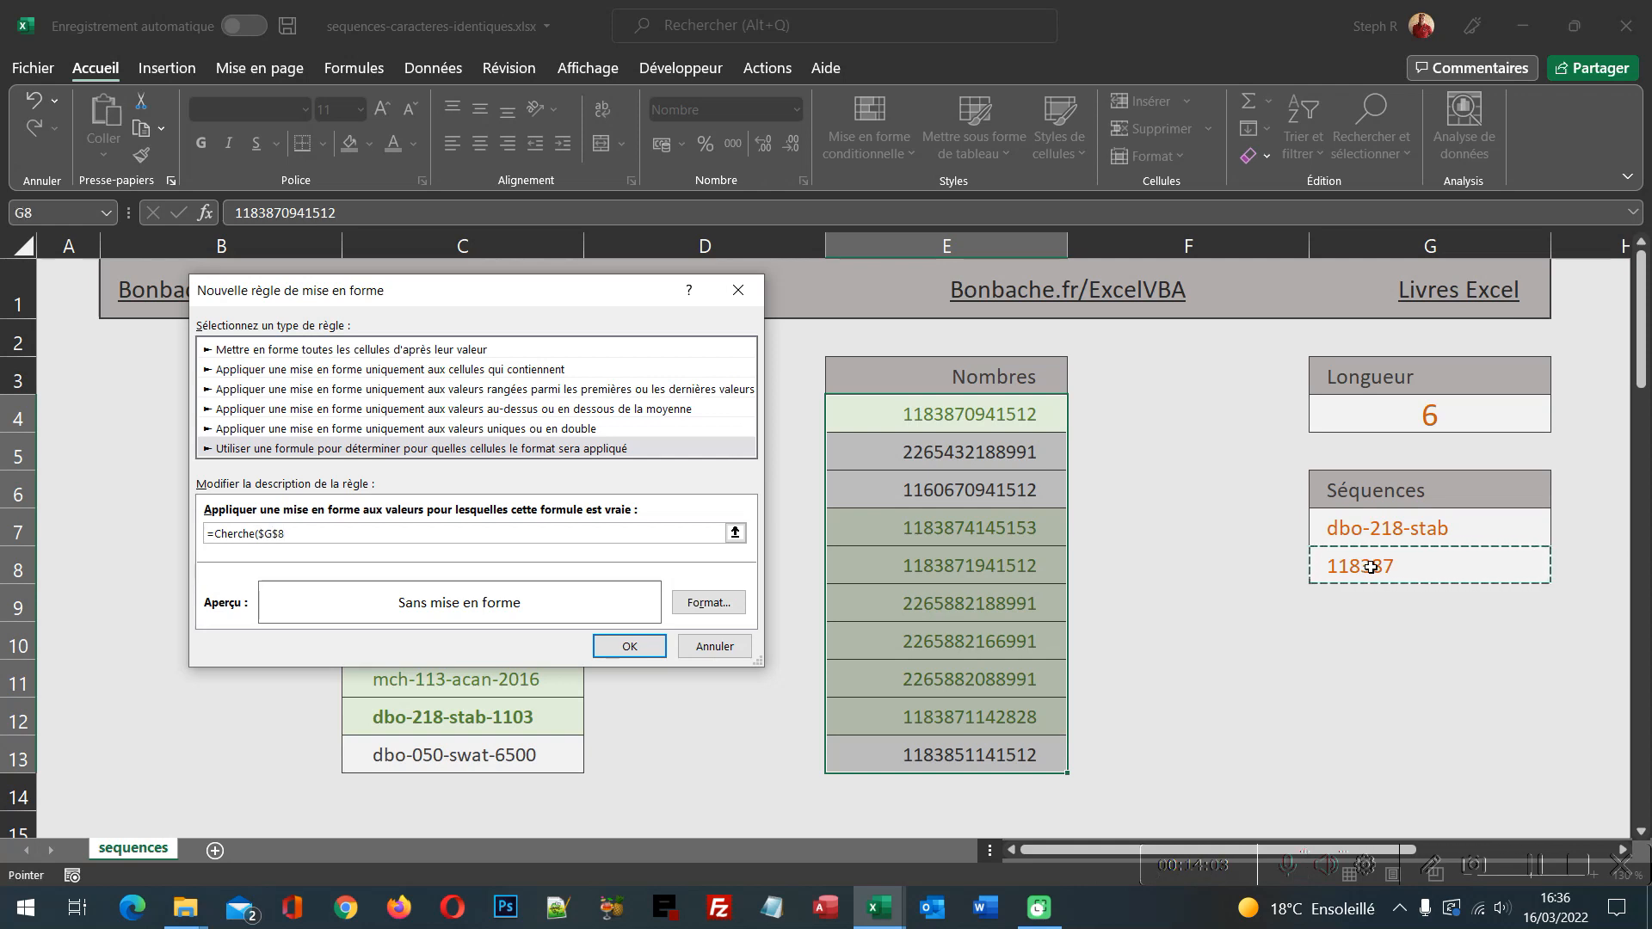
{"action": "type", "text": ";"}
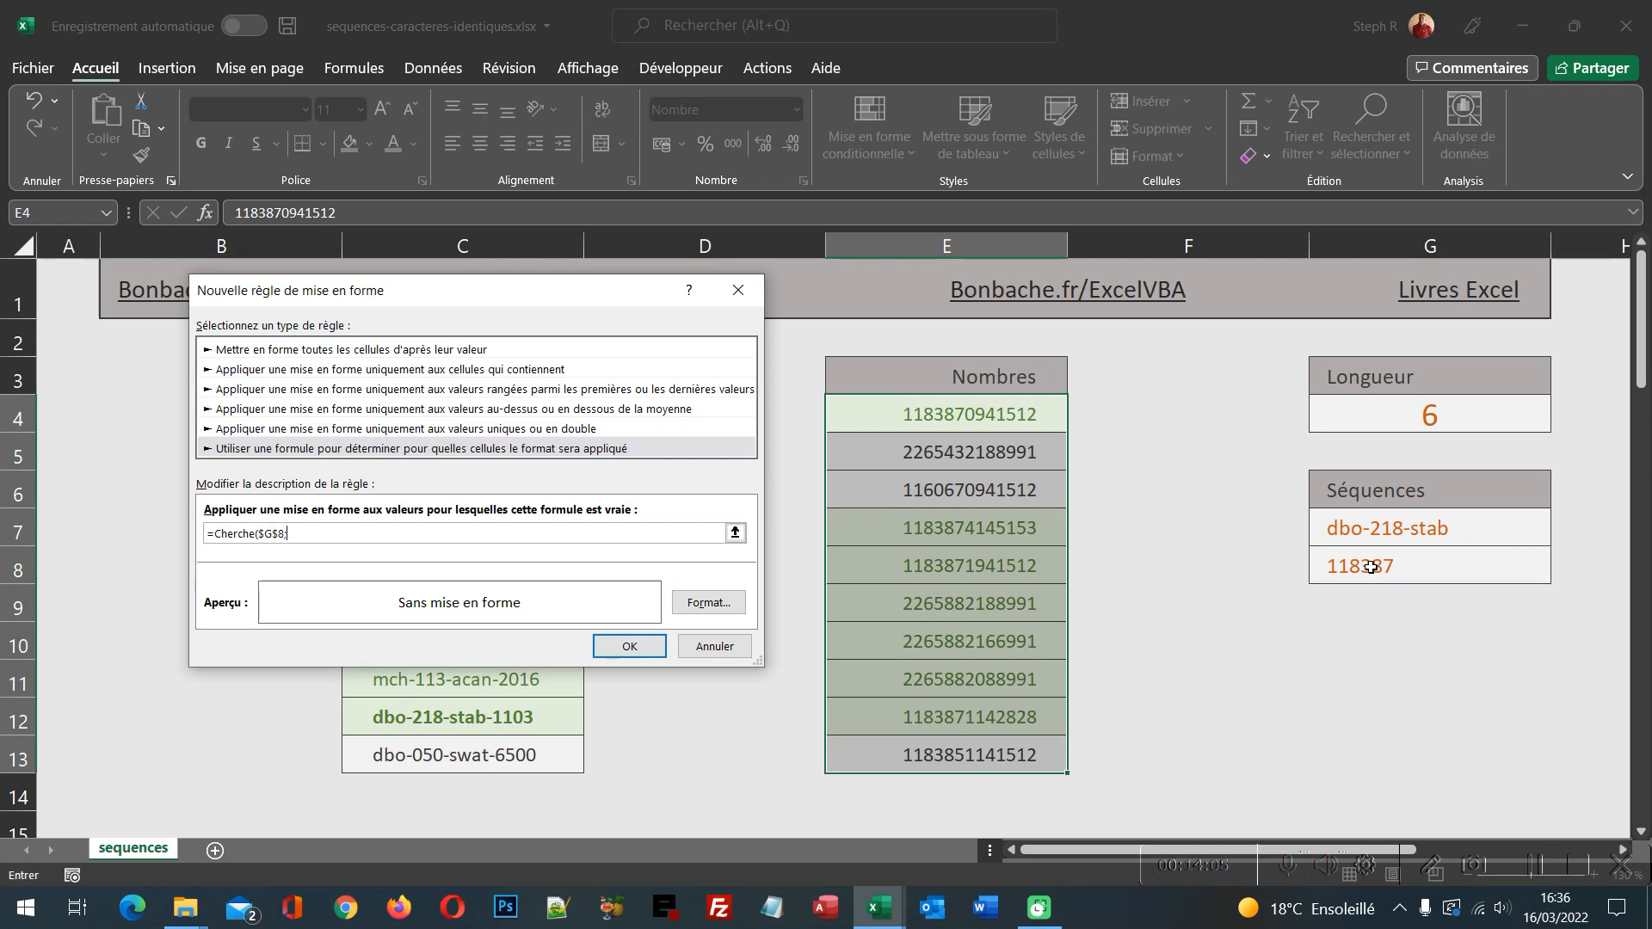
{"action": "left_click", "coordinate": [965, 417]}
{"action": "key", "text": "F4"}
{"action": "key", "text": "F4"}
{"action": "key", "text": "F4"}
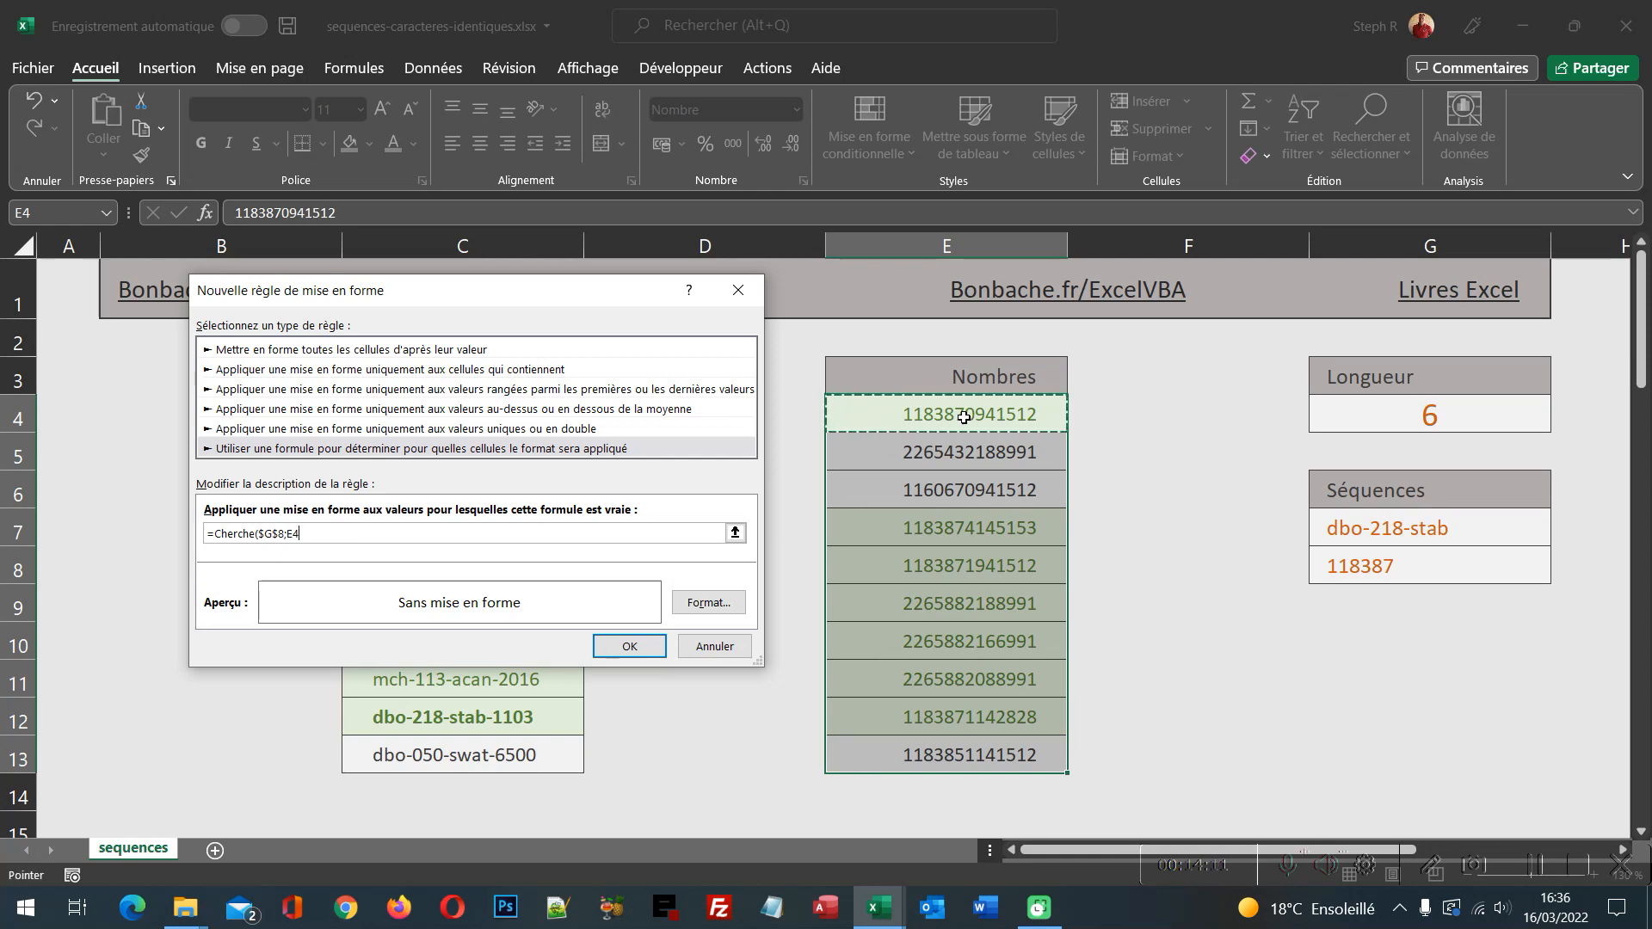
{"action": "type", "text": ")"}
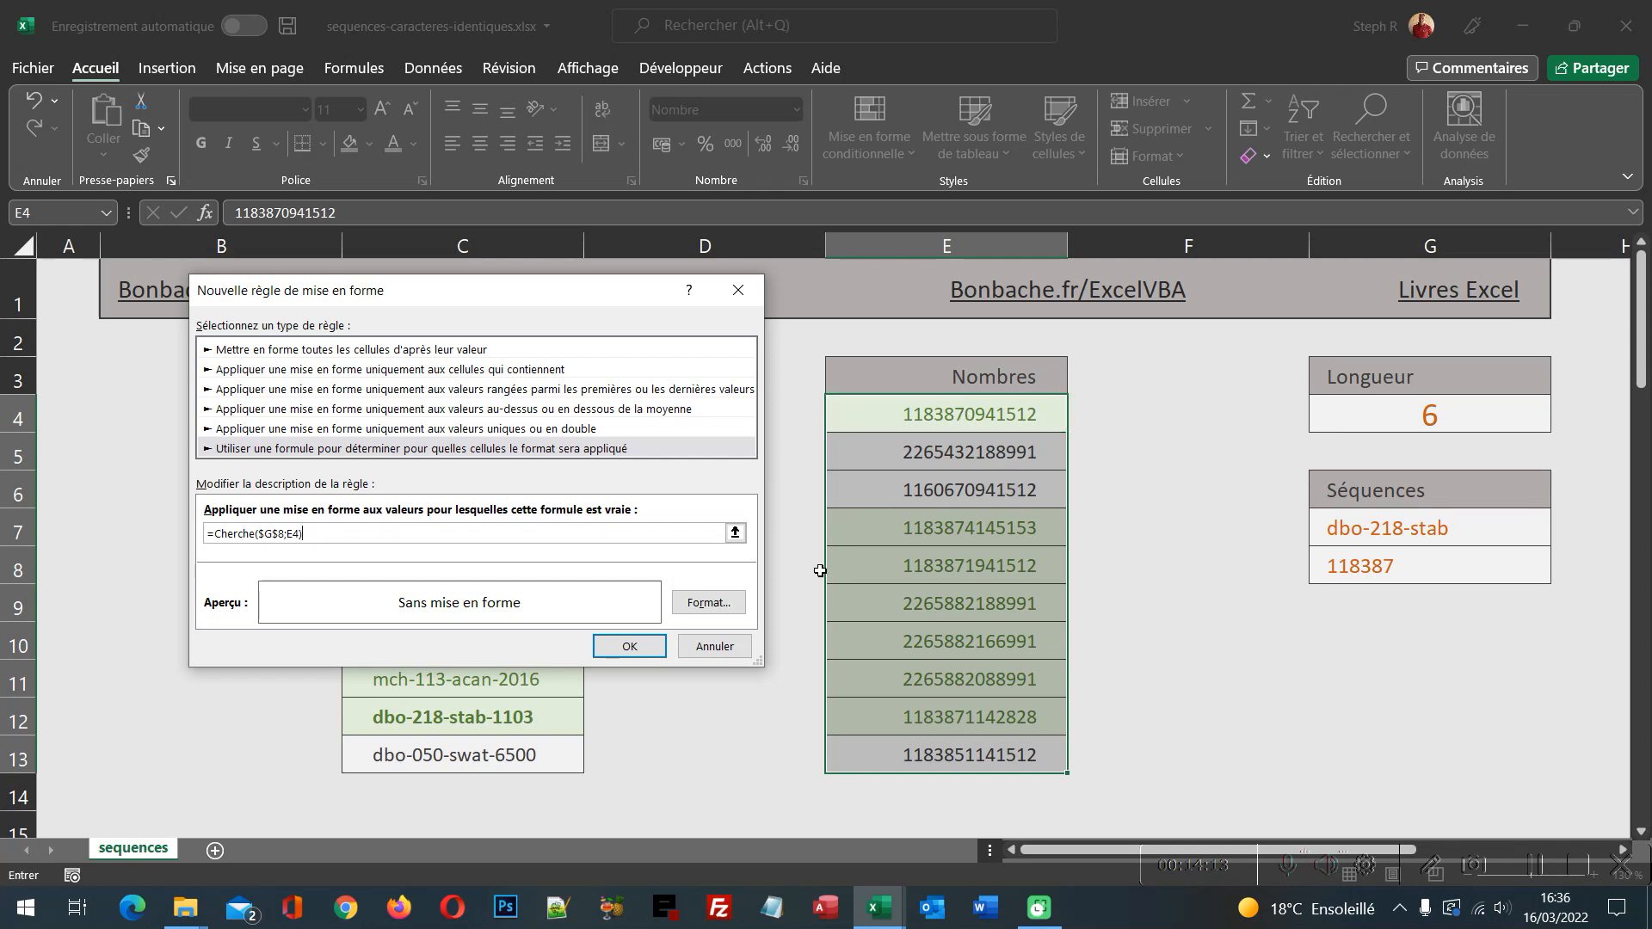
- Set the rule's font style to bold (Gras) and apply it to the Nombres column
{"action": "left_click", "coordinate": [704, 603]}
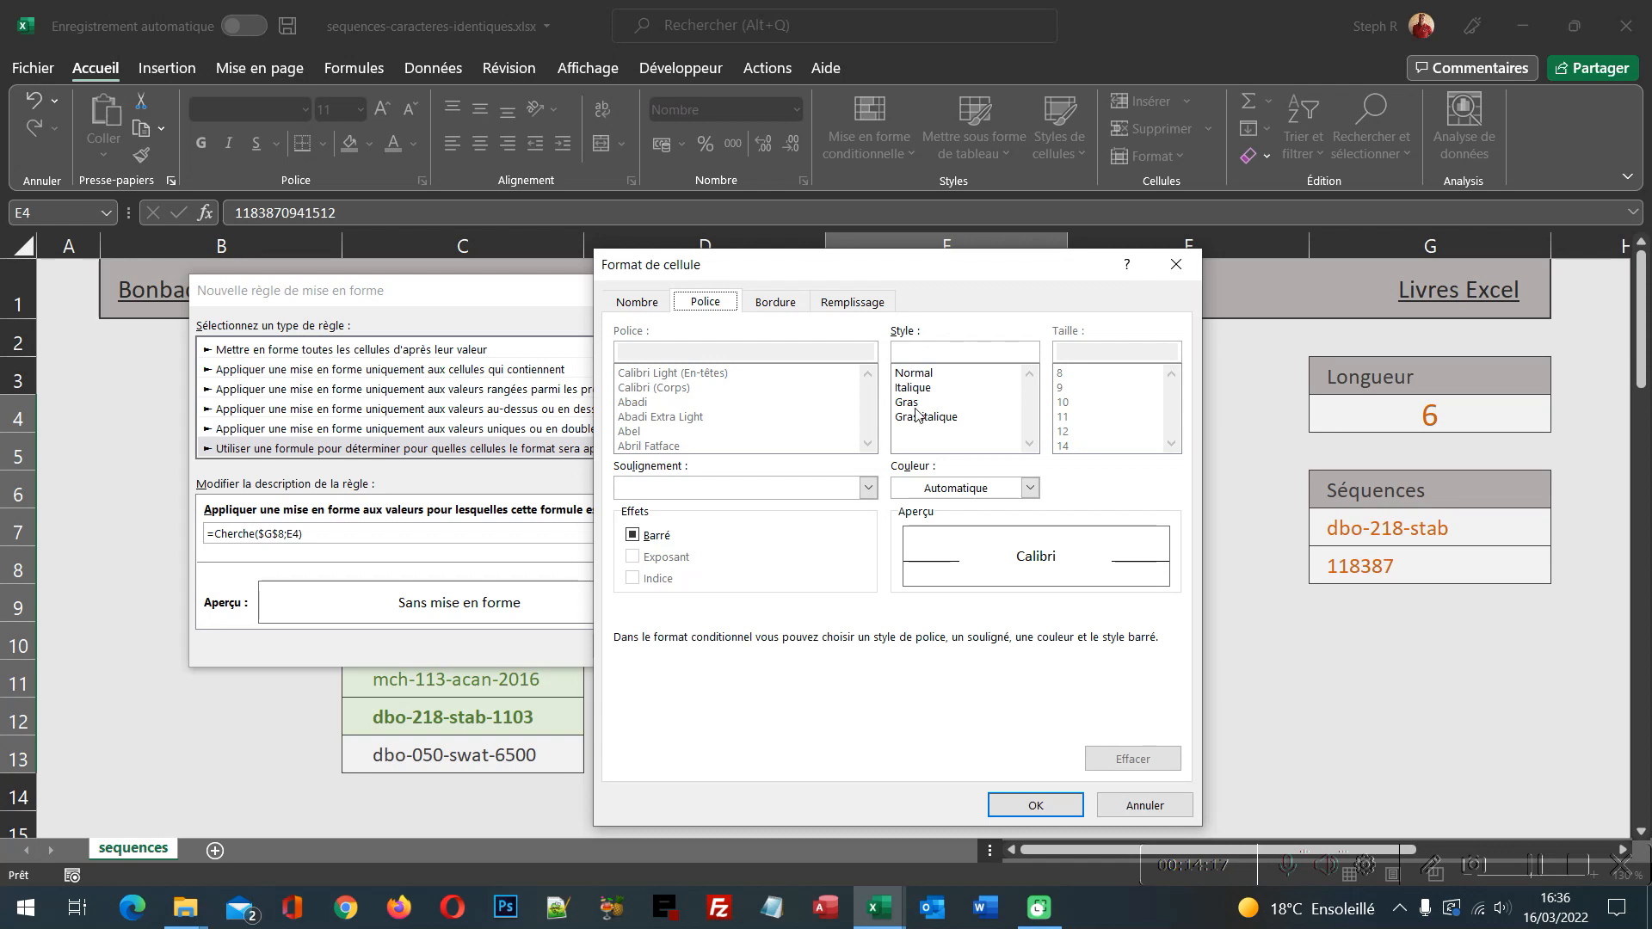
{"action": "left_click", "coordinate": [915, 404]}
{"action": "left_click", "coordinate": [1064, 809]}
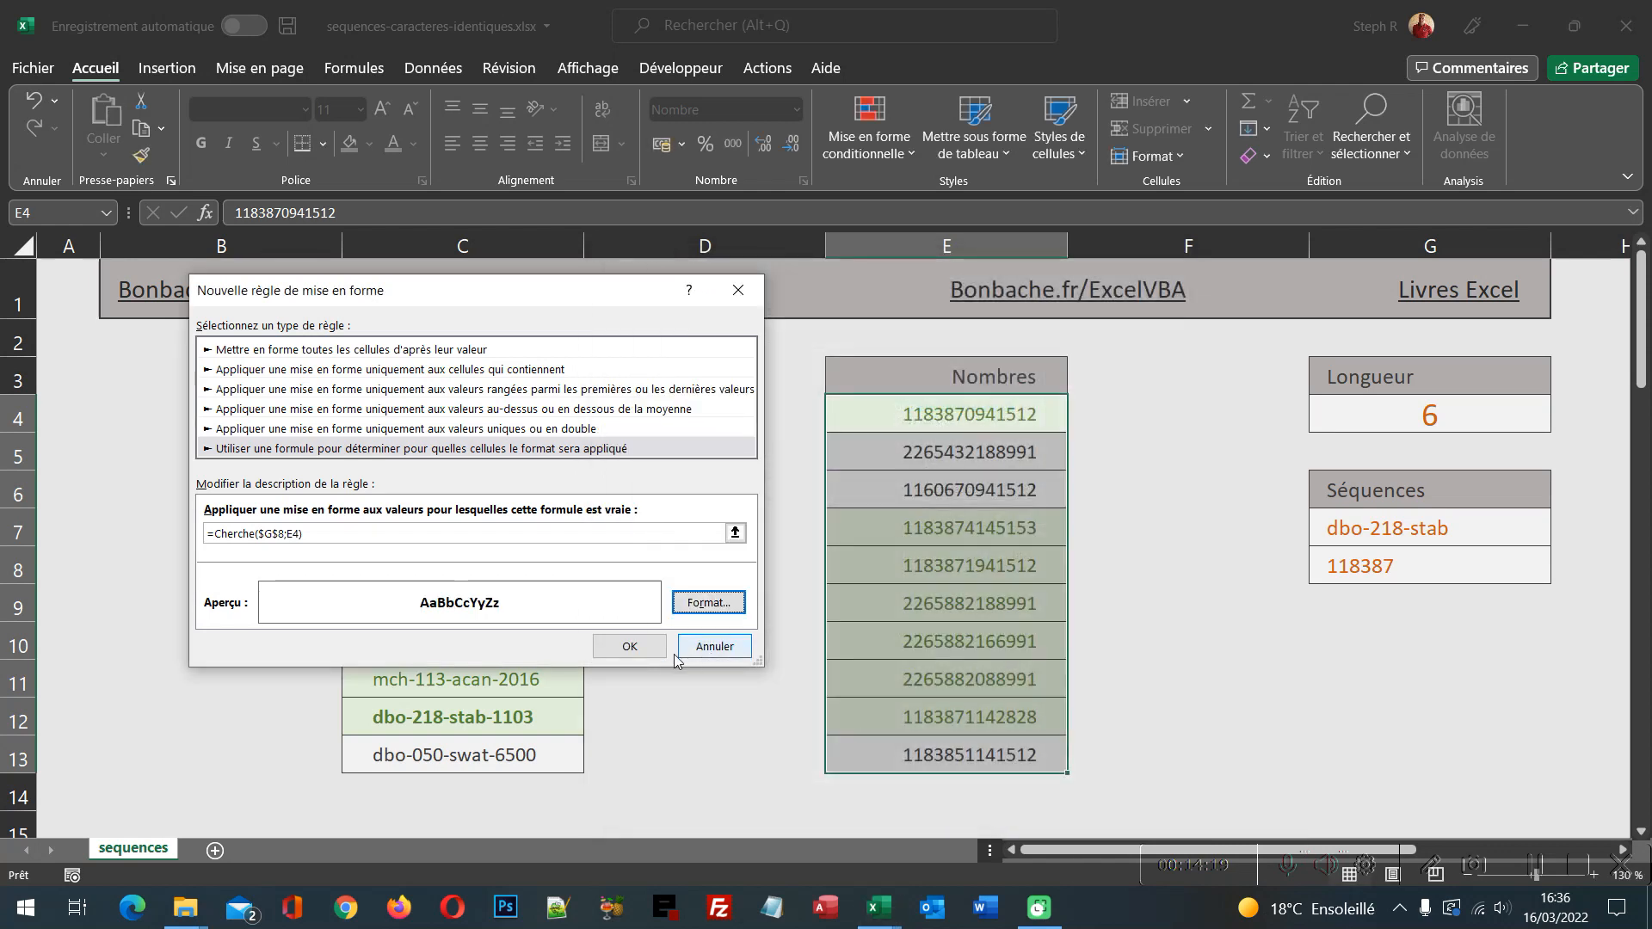
{"action": "left_click", "coordinate": [629, 647]}
{"action": "left_click", "coordinate": [1180, 686]}
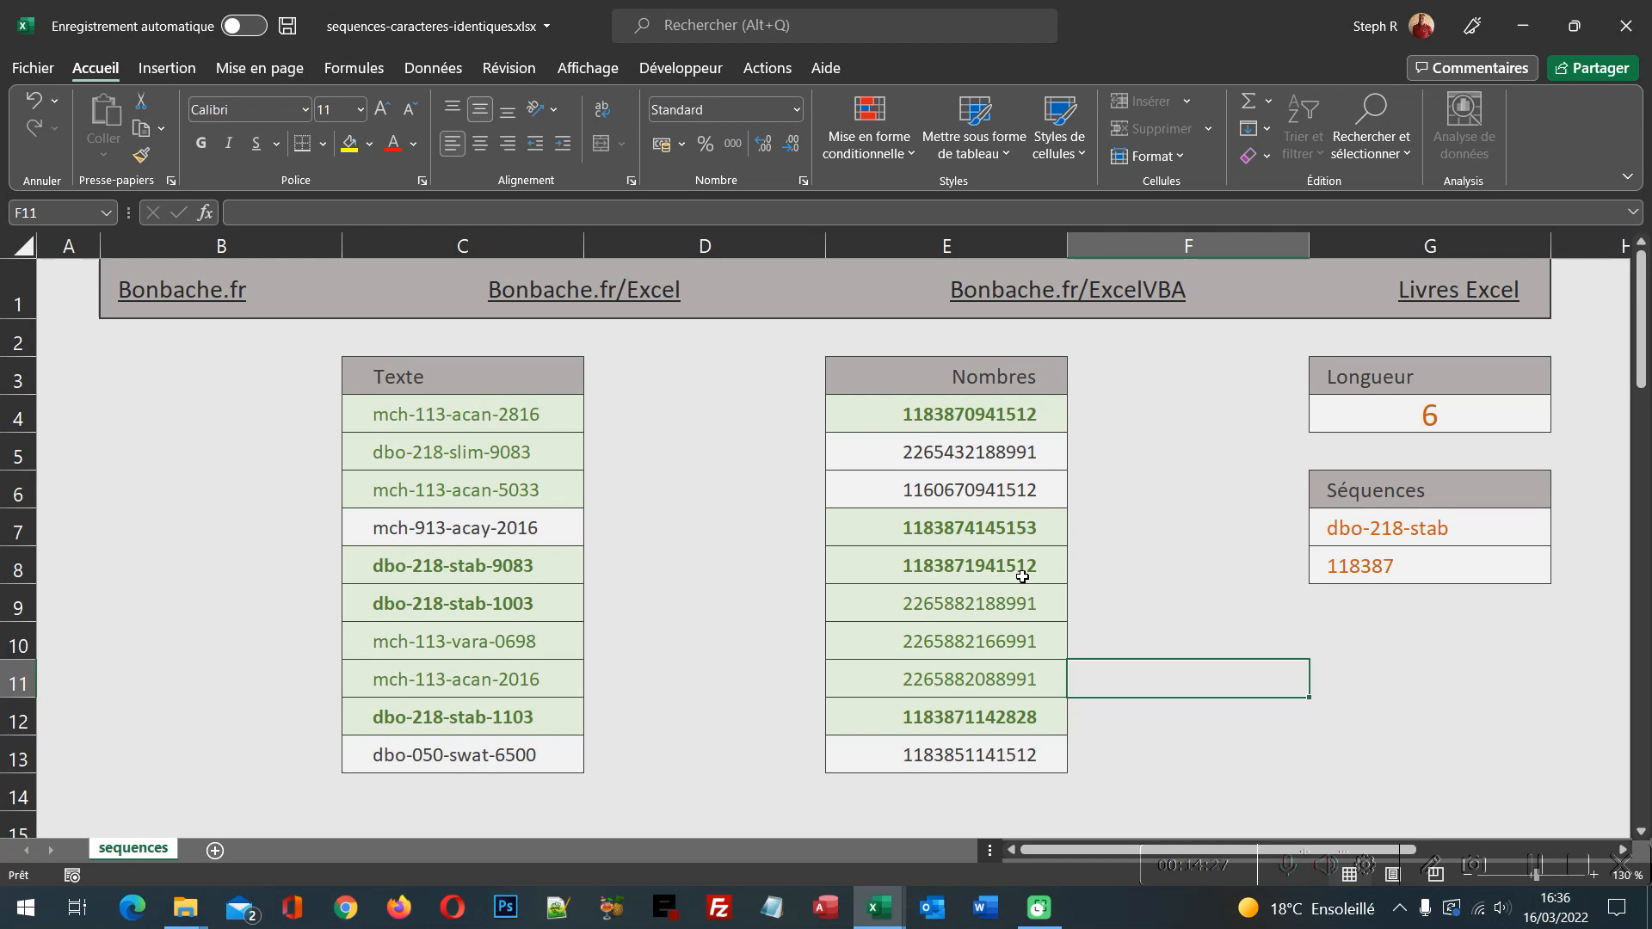
{"action": "left_click", "coordinate": [1350, 572]}
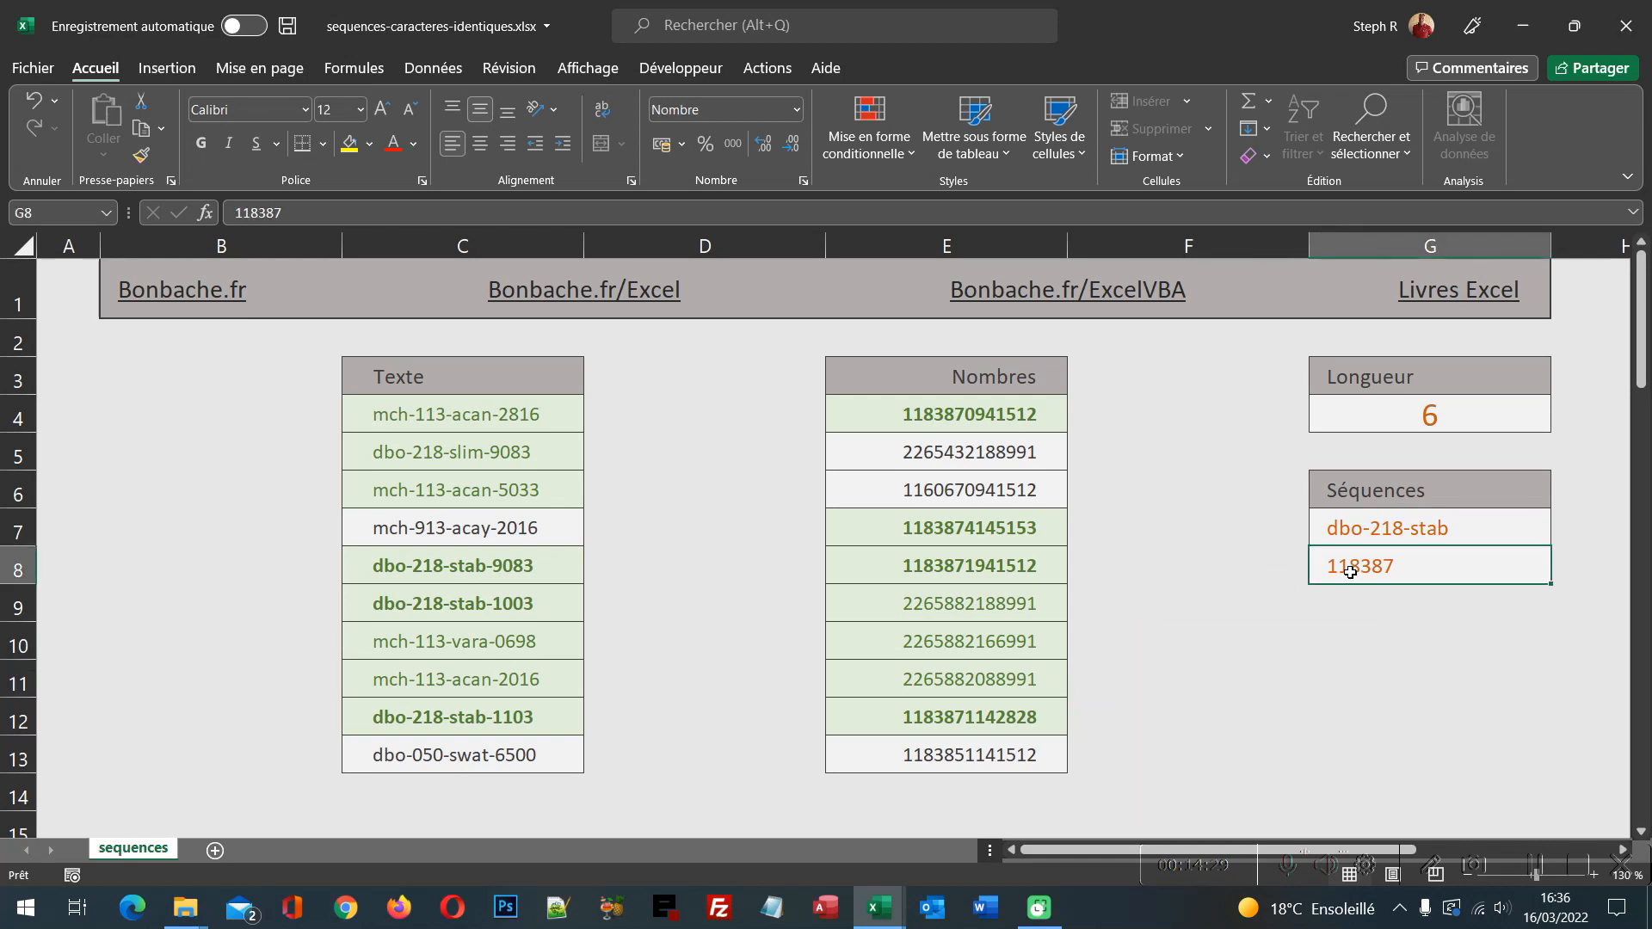